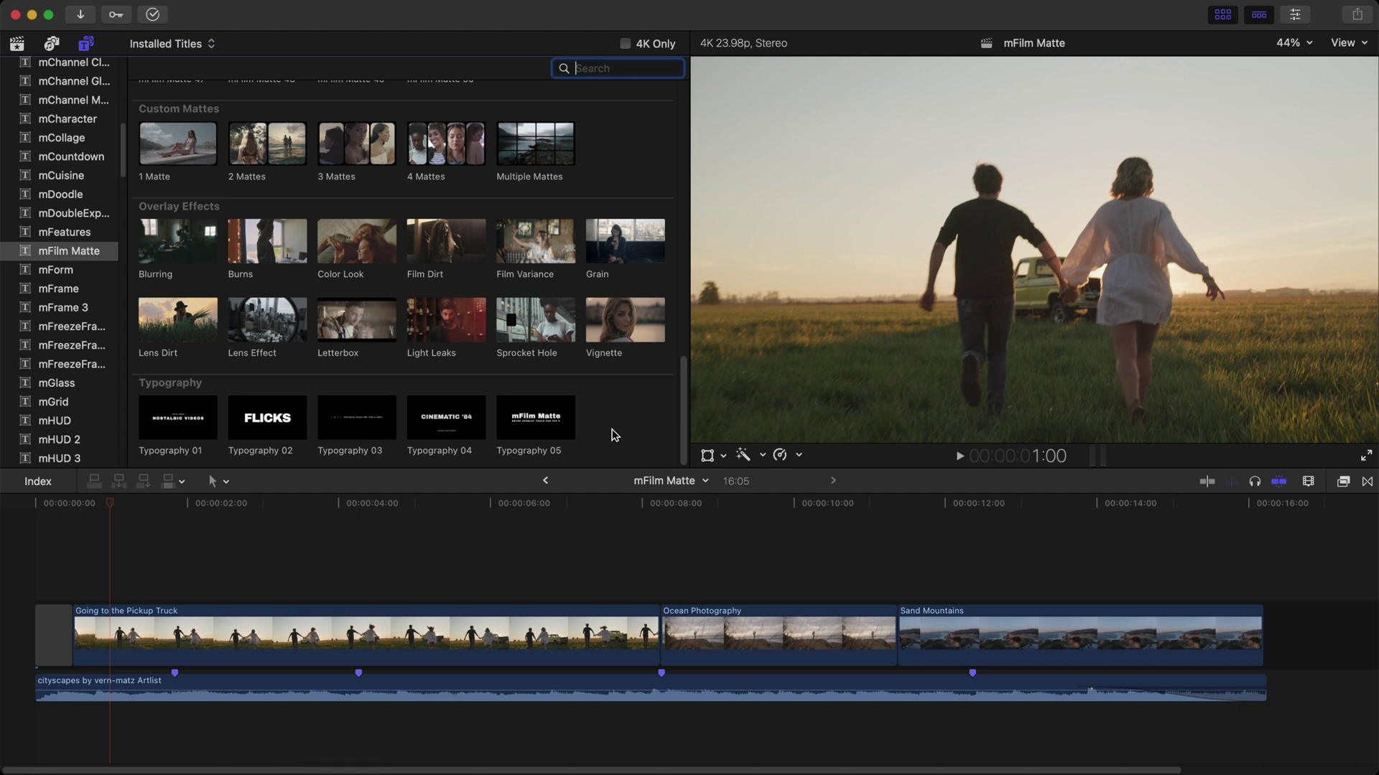
Lay the Color Look above the first clip, extend it to 8:06, and compare it on and off.
{"action": "left_click_drag", "start_coordinate": [374, 241], "coordinate": [379, 596]}
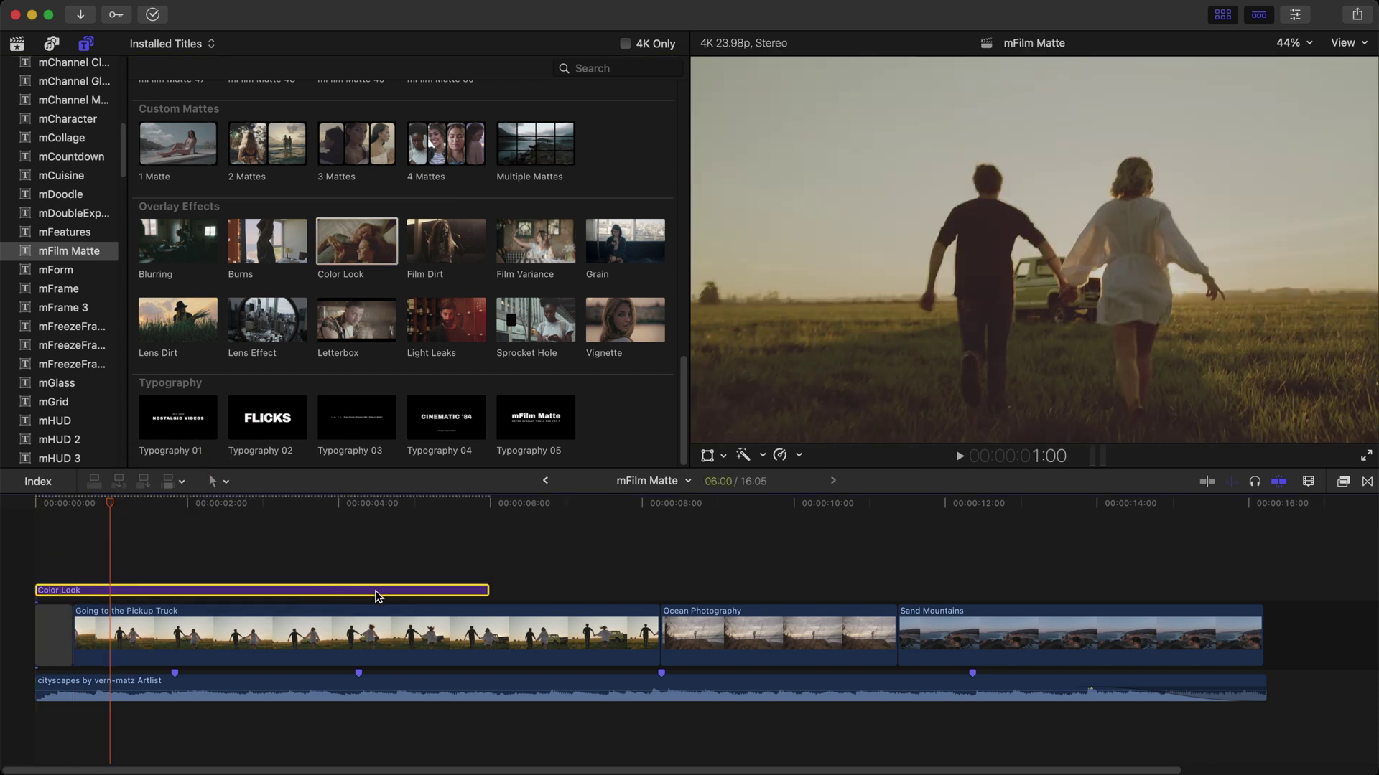
{"action": "left_click_drag", "start_coordinate": [489, 590], "coordinate": [656, 590]}
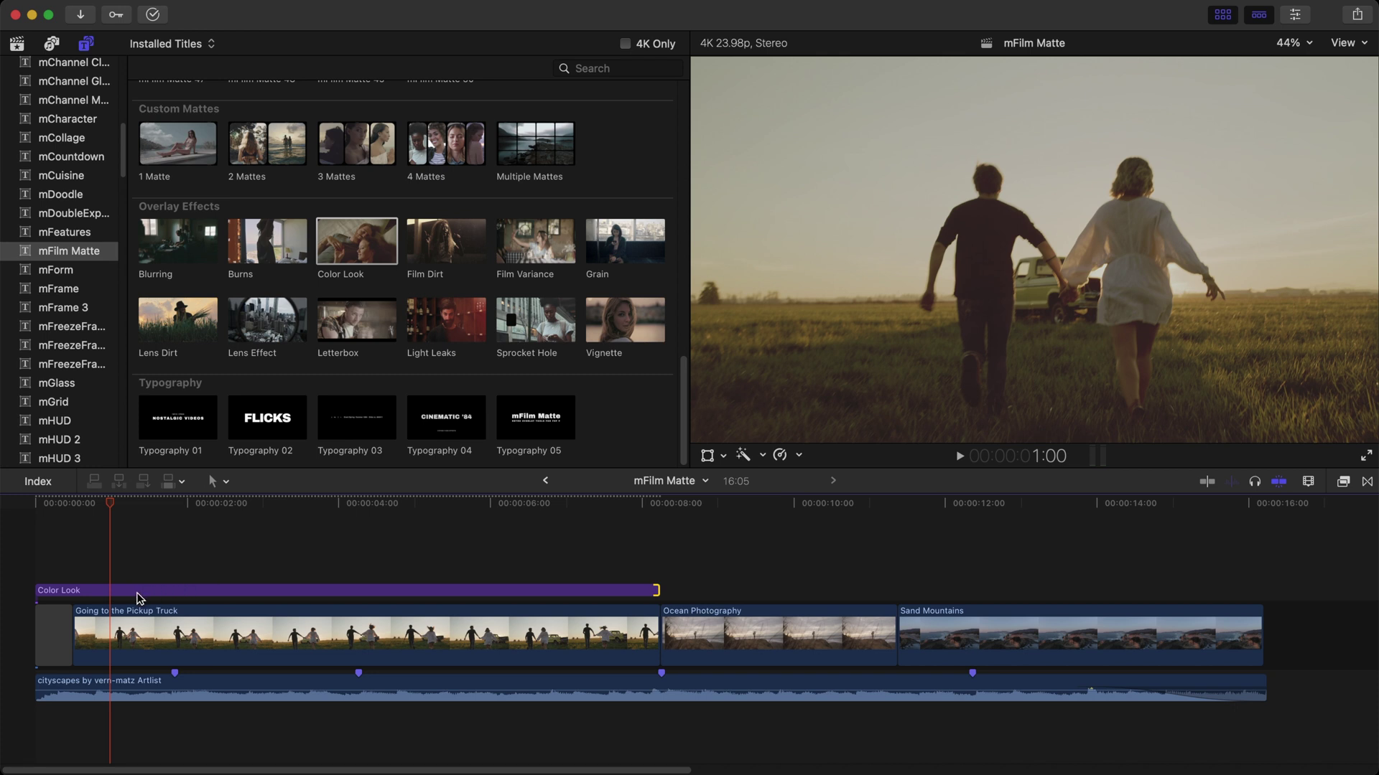
{"action": "left_click", "coordinate": [140, 596]}
{"action": "key", "text": "v"}
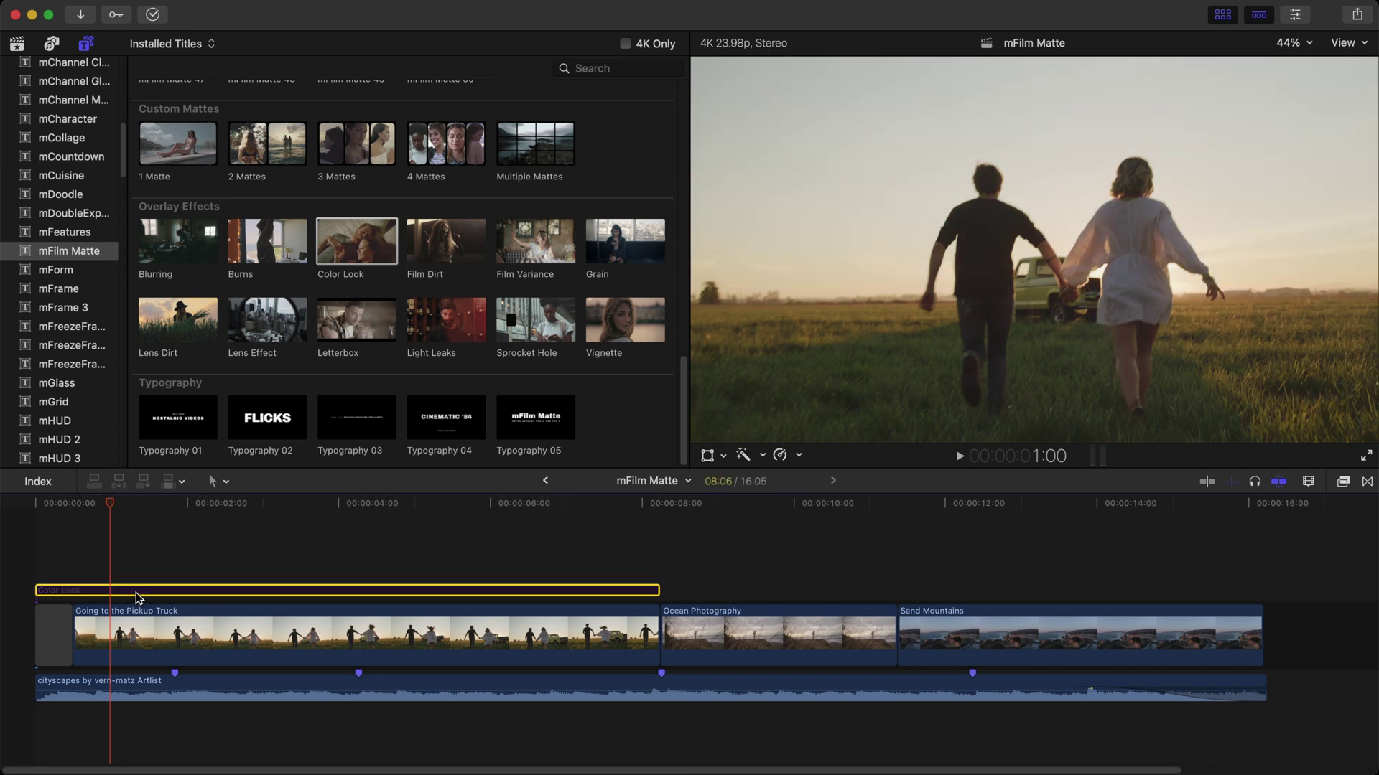
{"action": "key", "text": "v"}
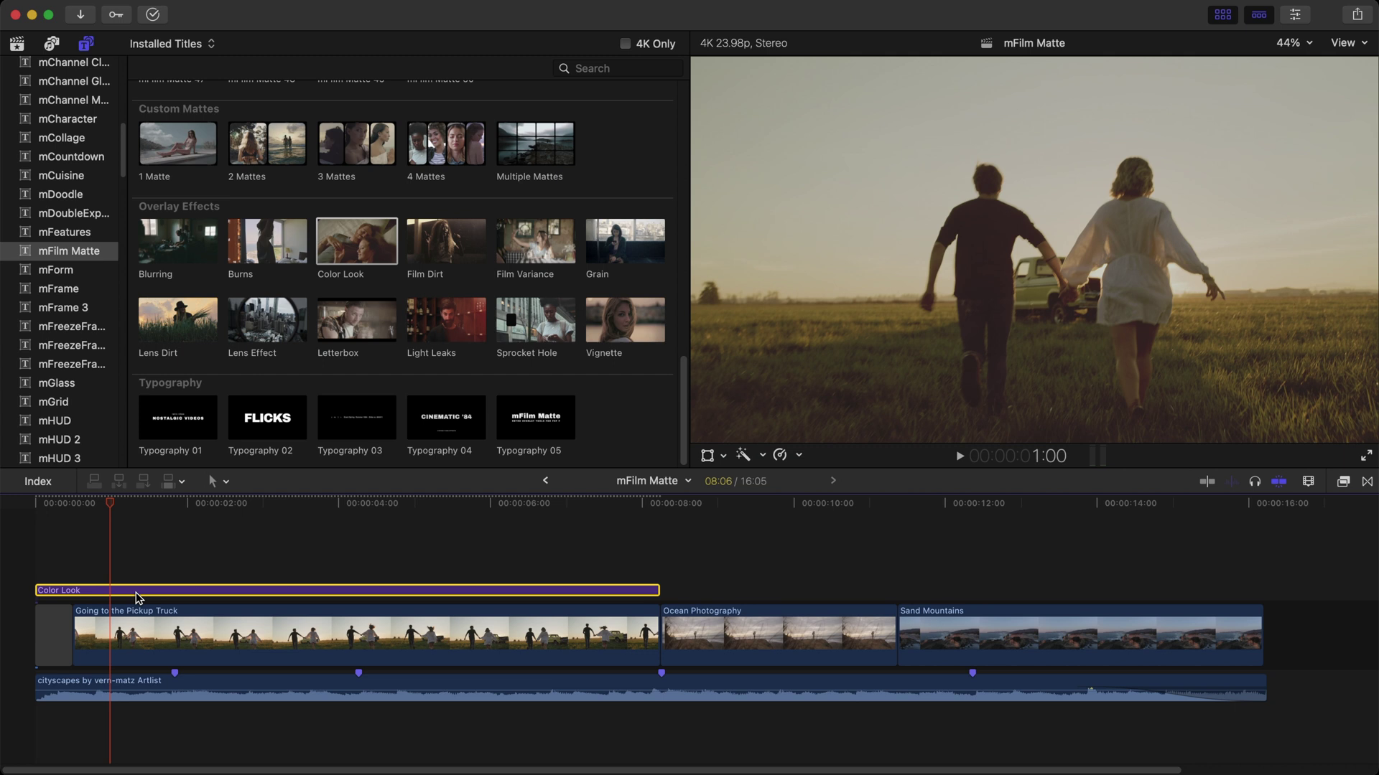
{"action": "key", "text": "super+4"}
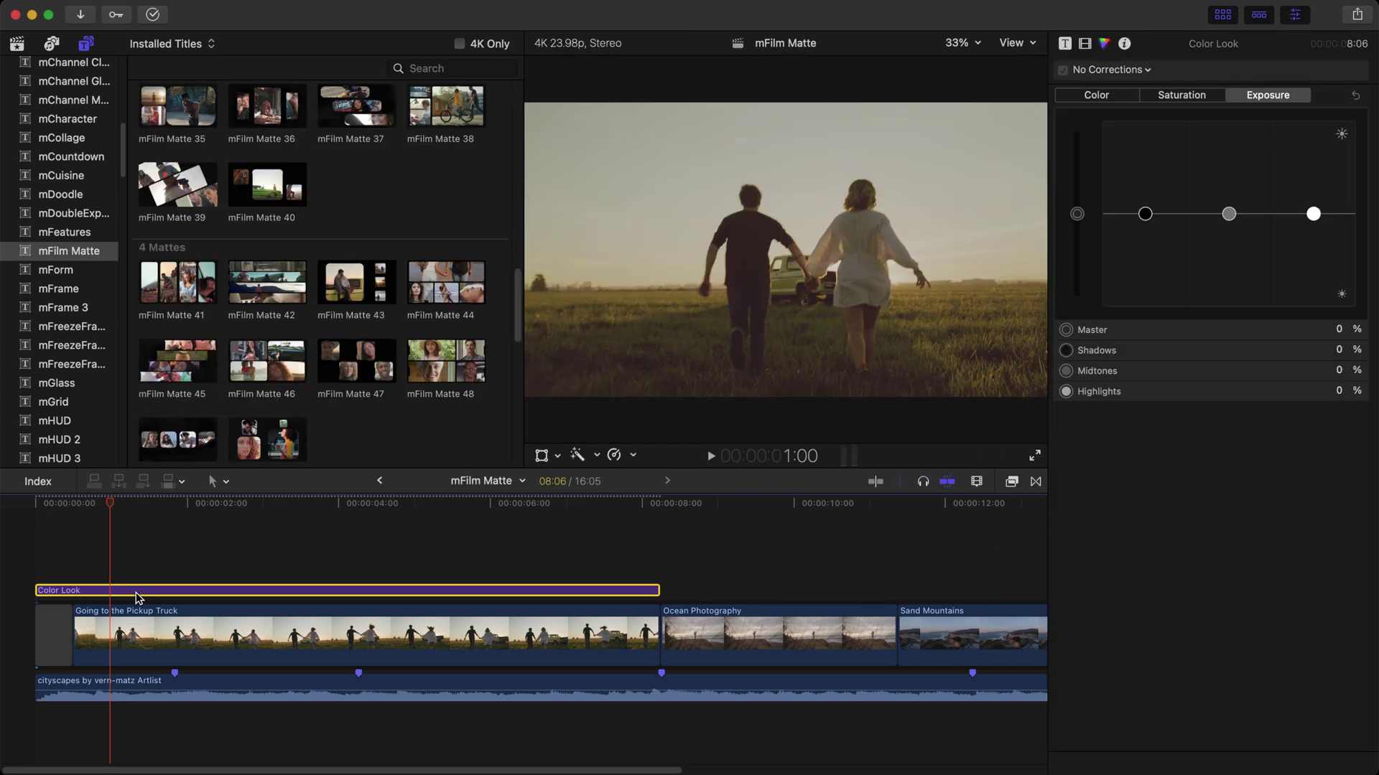
Darken the Going to the Pickup Truck clip: highlights -15%, shadows -8%, midtones -3%.
{"action": "key", "text": "ctrl+super+1"}
{"action": "left_click", "coordinate": [183, 629]}
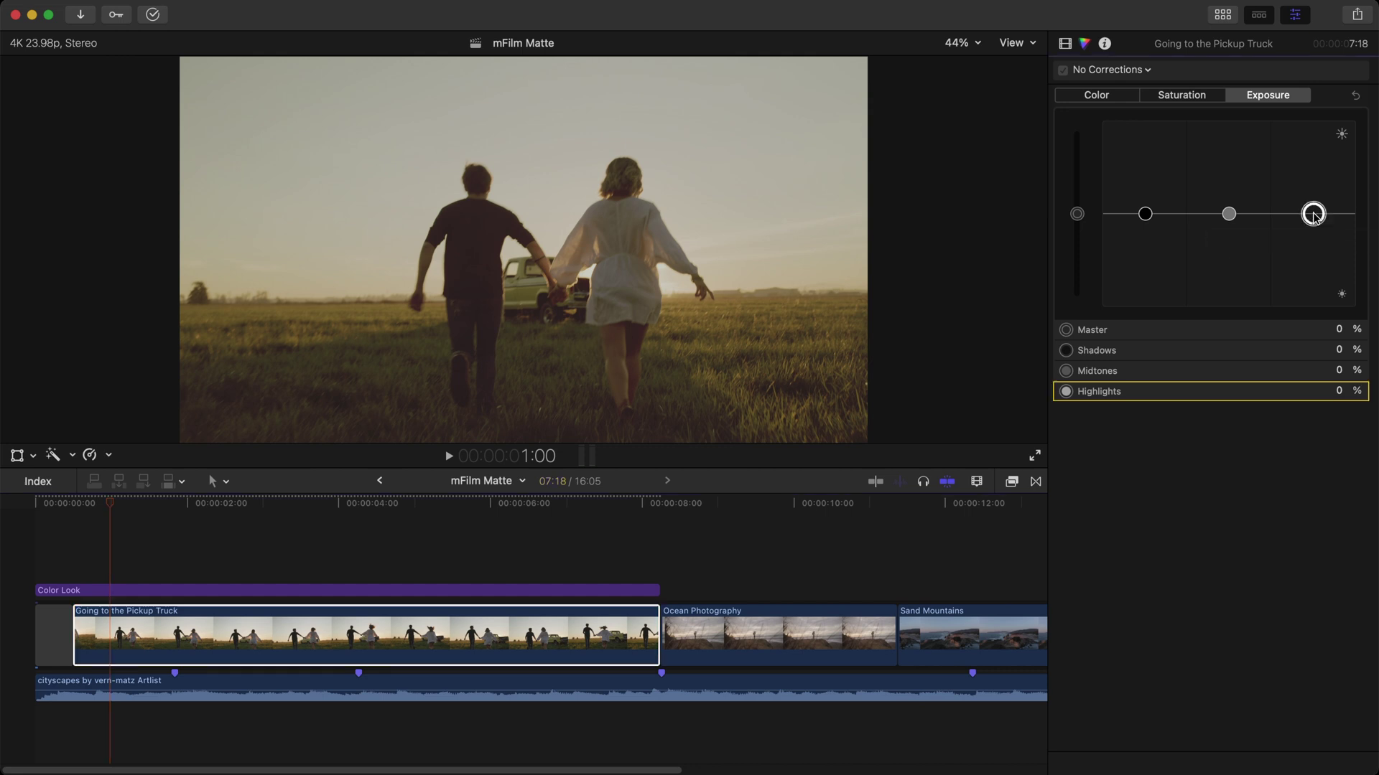
{"action": "left_click_drag", "start_coordinate": [1313, 214], "coordinate": [1313, 227]}
{"action": "left_click_drag", "start_coordinate": [1145, 214], "coordinate": [1145, 221]}
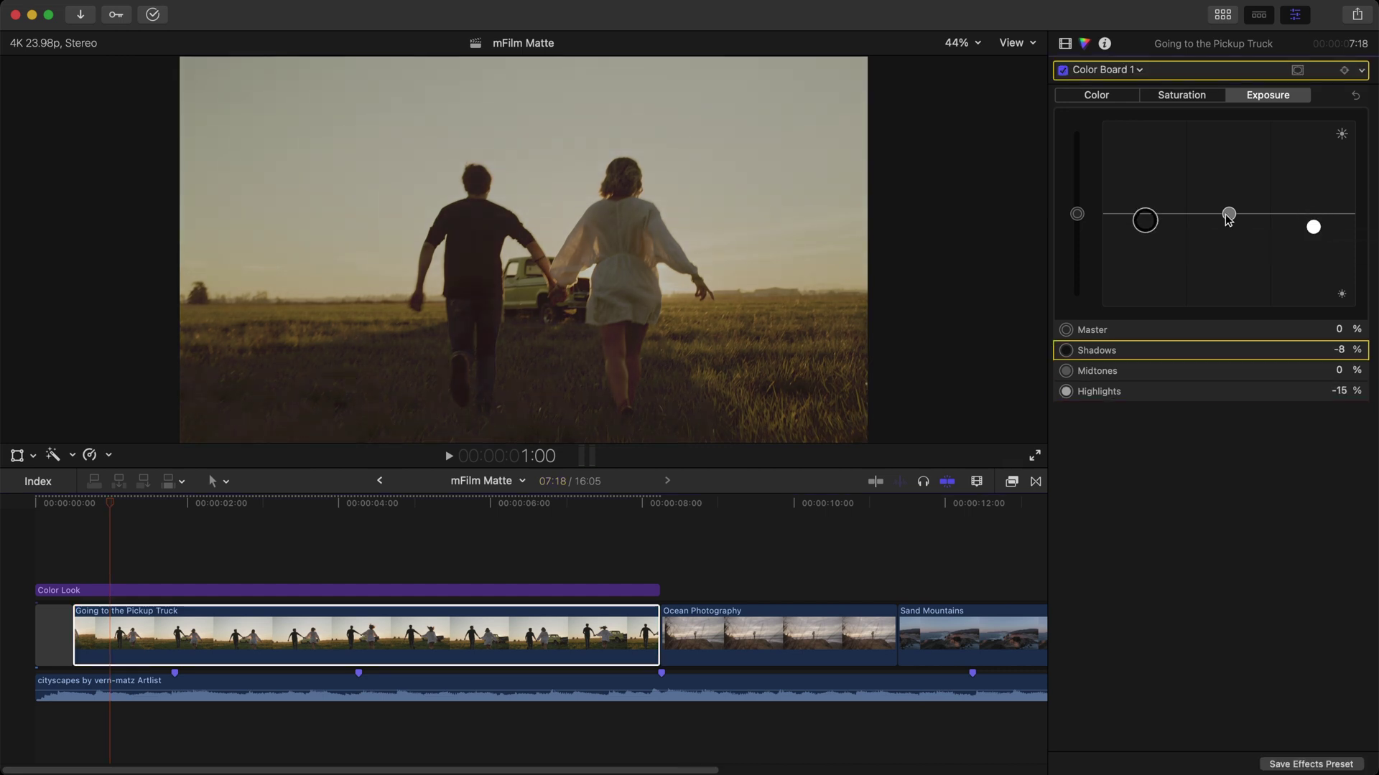
{"action": "left_click_drag", "start_coordinate": [1228, 218], "coordinate": [1231, 223]}
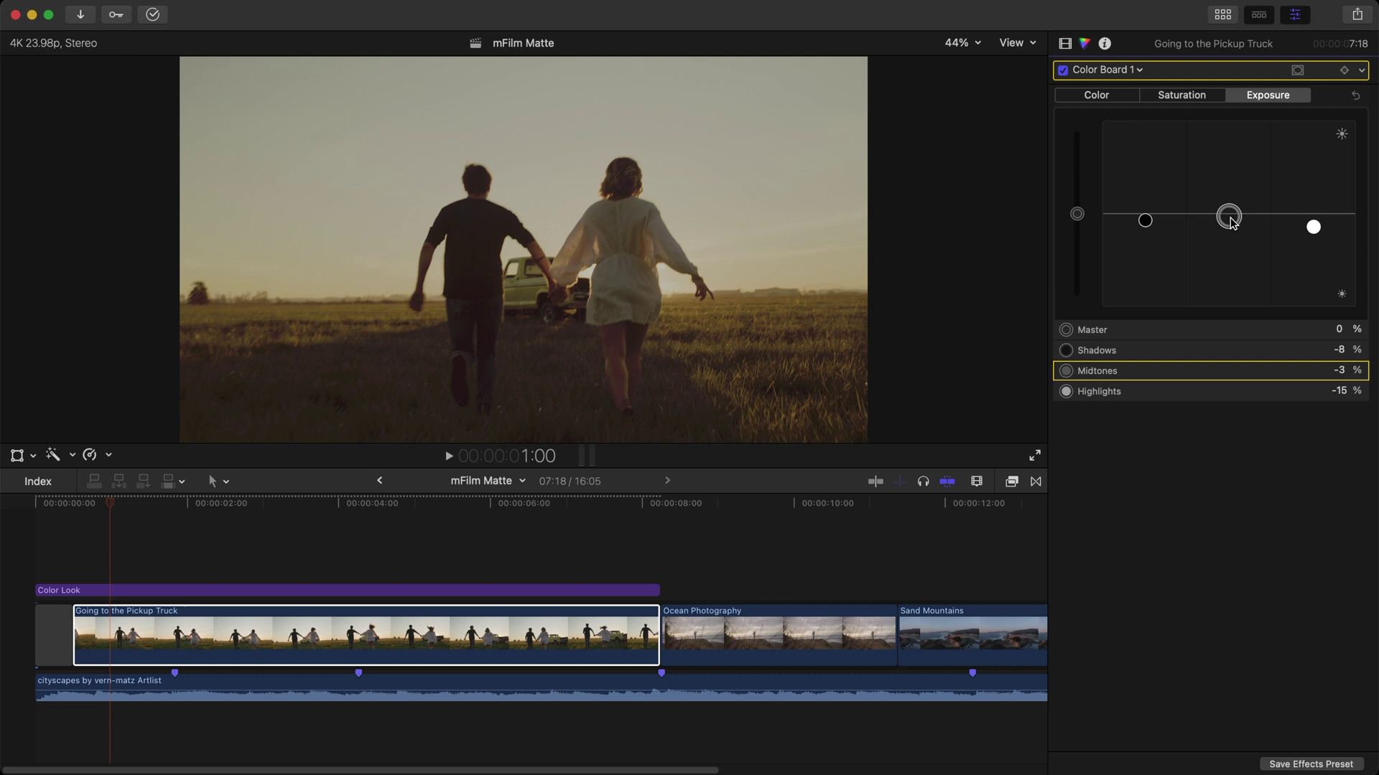
{"action": "left_click", "coordinate": [590, 589]}
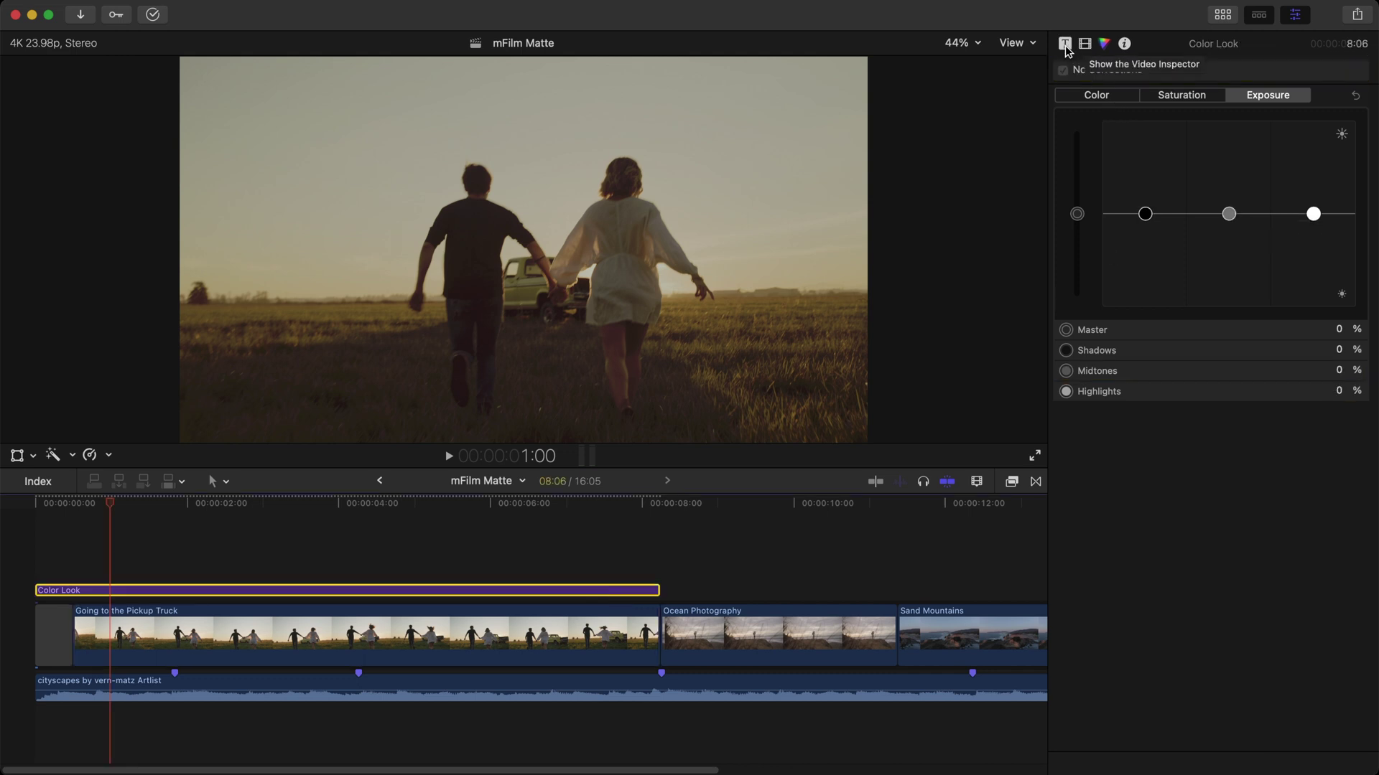
Review the Color Look's ending at the cut and turn off its Animation Out.
{"action": "left_click", "coordinate": [1065, 44]}
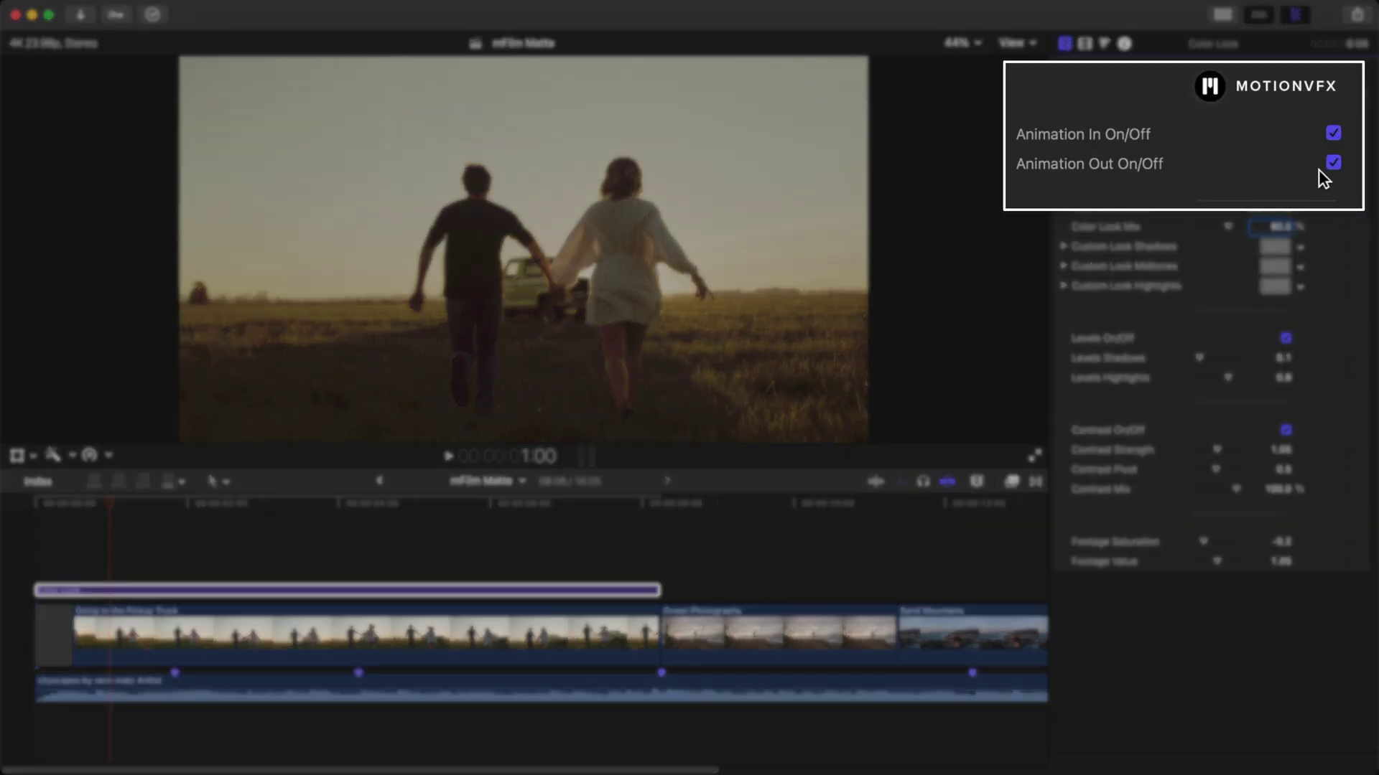
{"action": "left_click", "coordinate": [629, 558]}
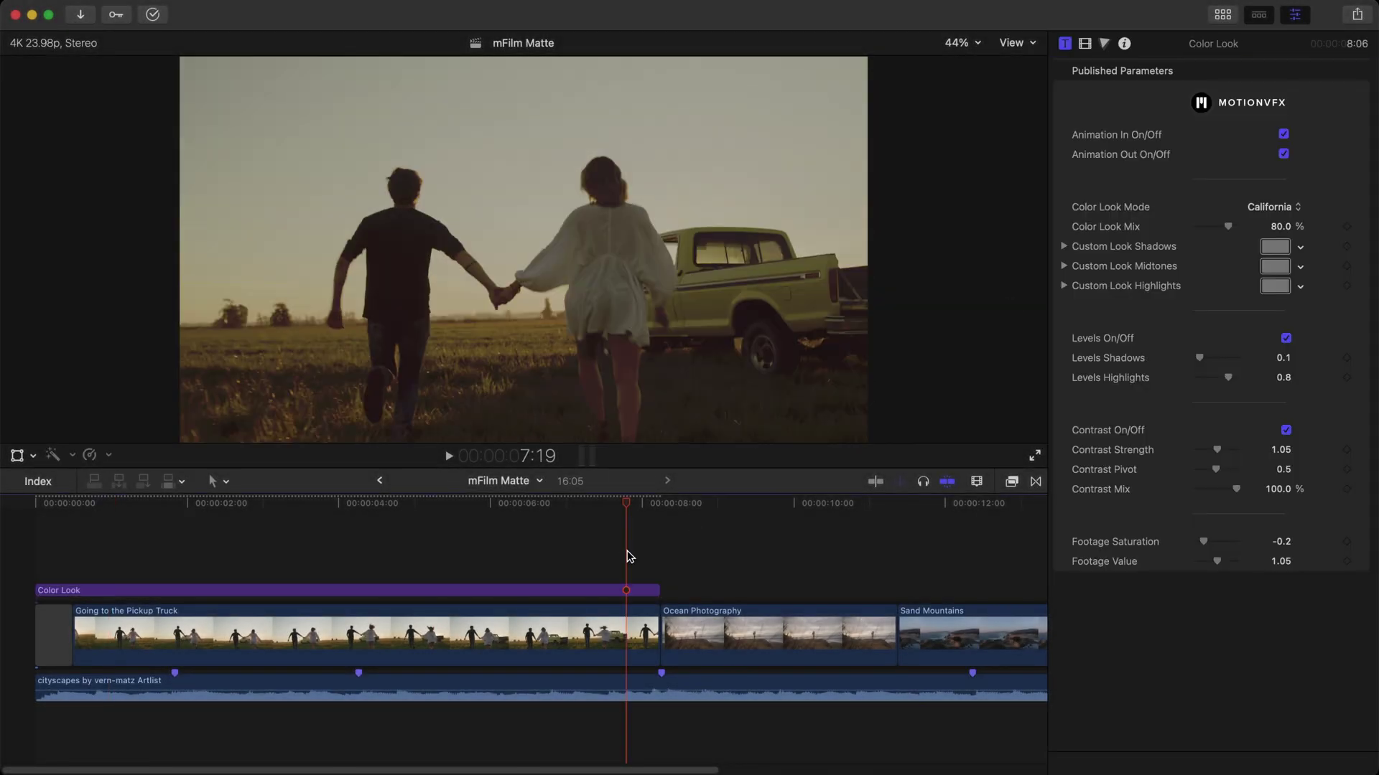
{"action": "key", "text": "space"}
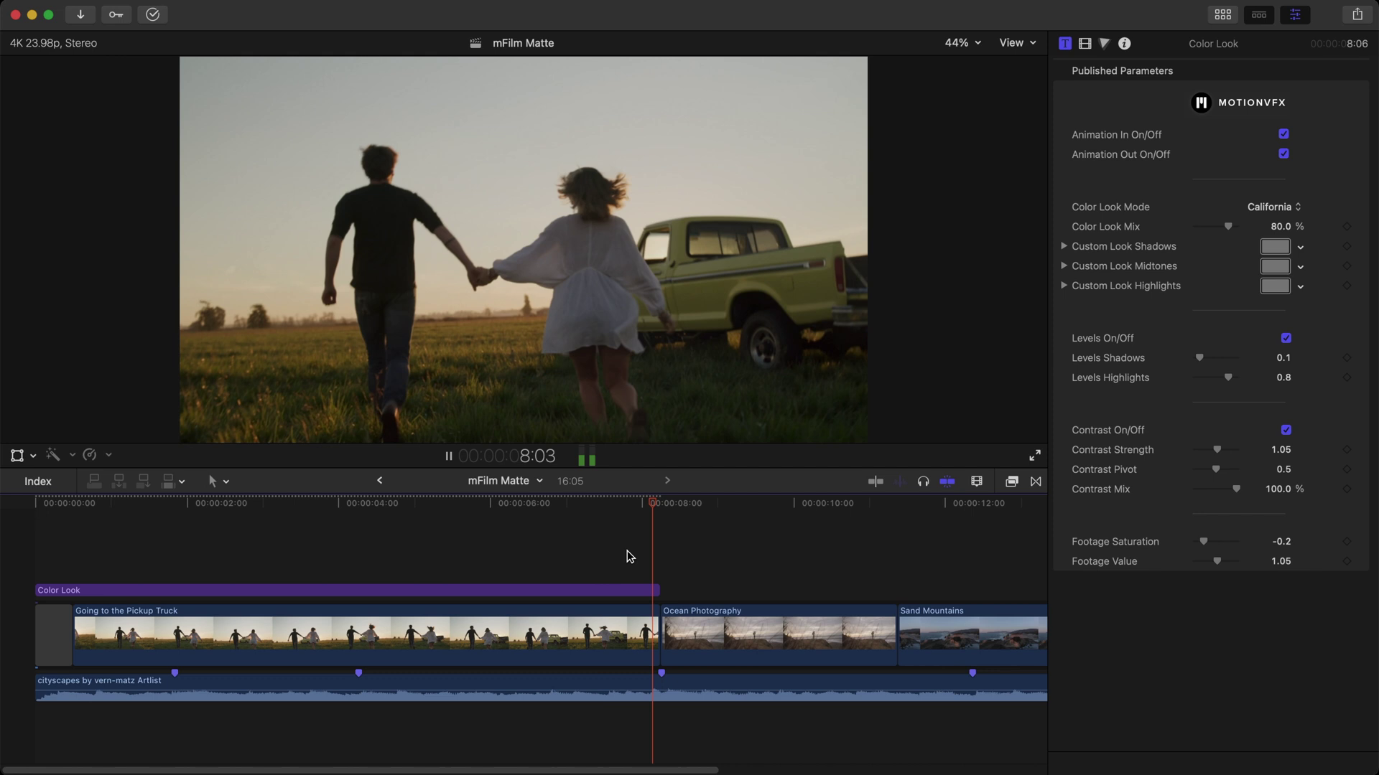
{"action": "key", "text": "space"}
{"action": "key", "text": "Left"}
{"action": "key", "text": "Left"}
{"action": "key", "text": "Left"}
{"action": "key", "text": "Left"}
{"action": "key", "text": "Left"}
{"action": "key", "text": "Left"}
{"action": "key", "text": "Left"}
{"action": "key", "text": "Left"}
{"action": "key", "text": "Left"}
{"action": "key", "text": "Left"}
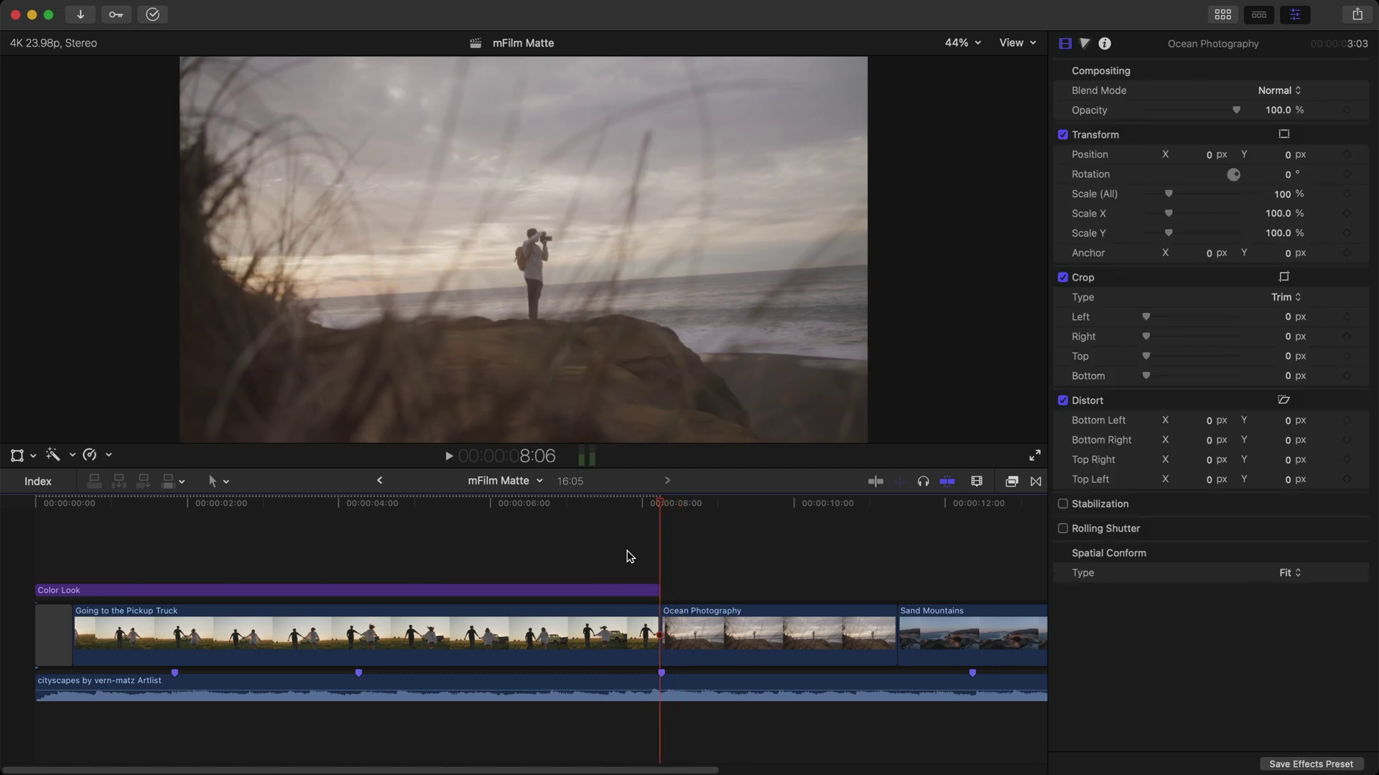
{"action": "key", "text": "Left"}
{"action": "key", "text": "Left"}
{"action": "key", "text": "Left"}
{"action": "key", "text": "Left"}
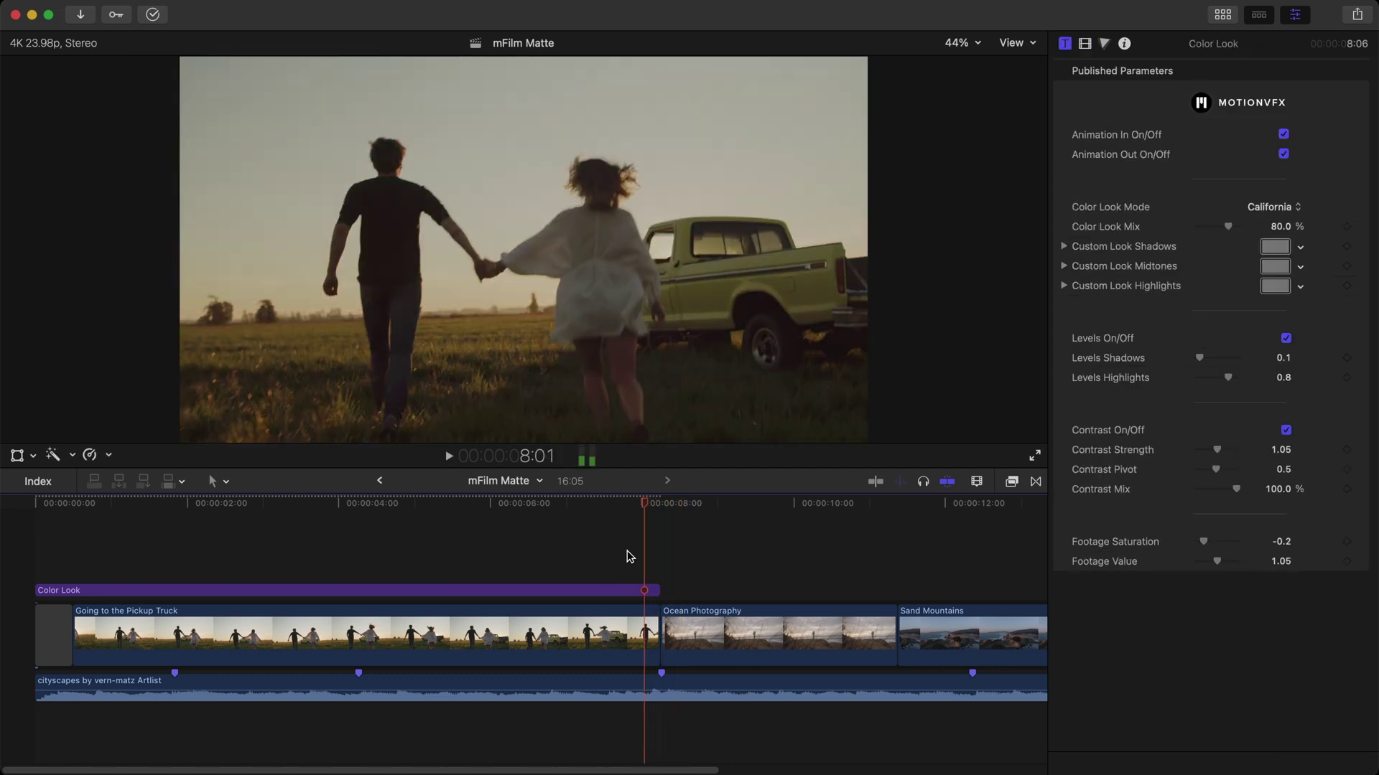
{"action": "key", "text": "Right"}
{"action": "key", "text": "Right"}
{"action": "key", "text": "Right"}
{"action": "key", "text": "Right"}
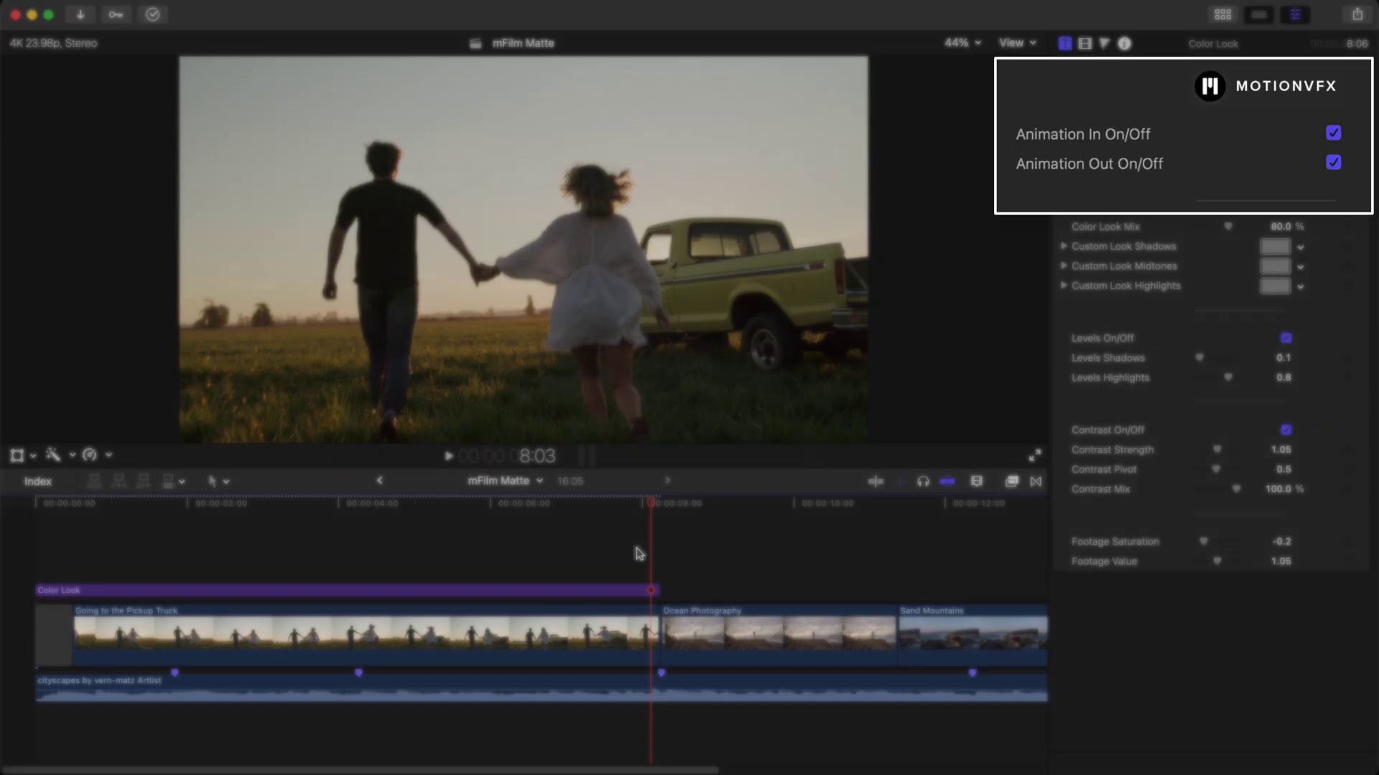
{"action": "left_click", "coordinate": [1334, 163]}
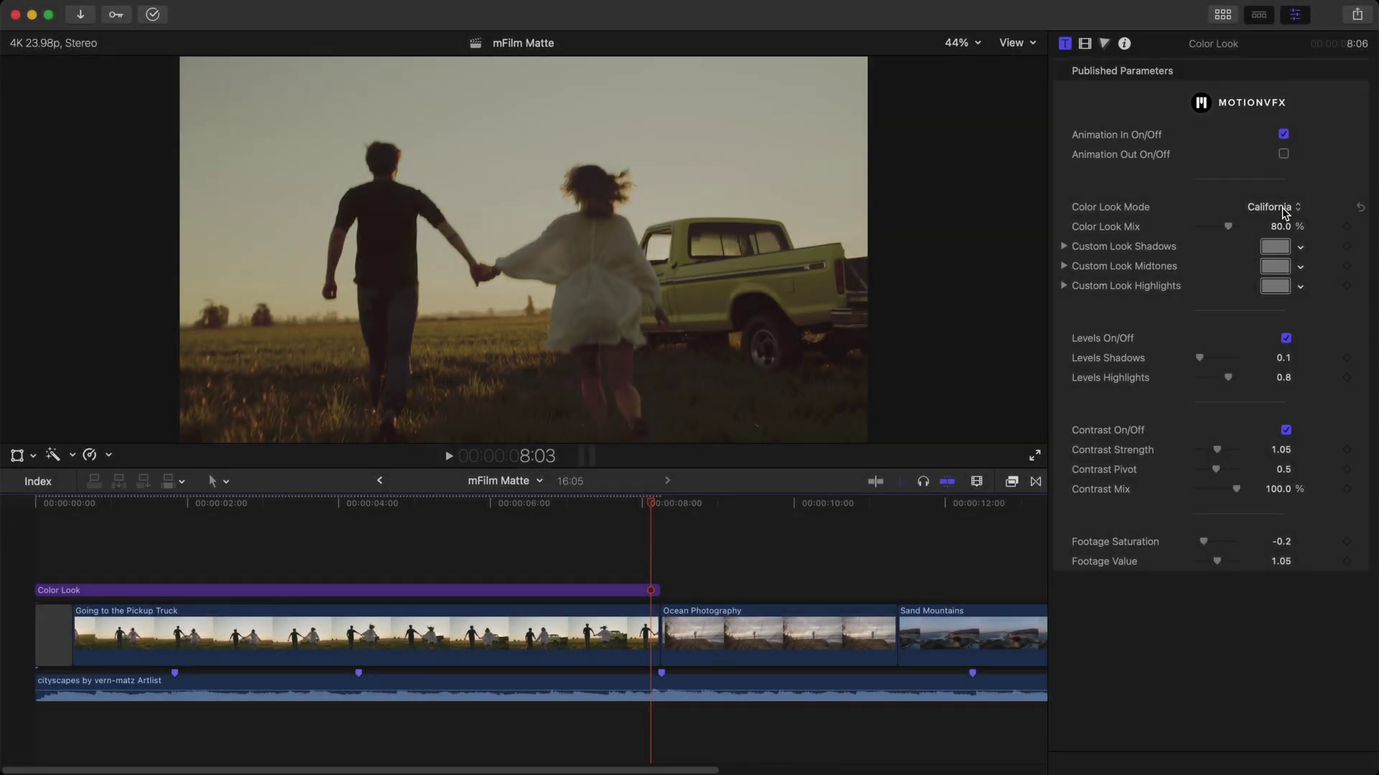
Preview the Cool, Mono and Sixties look modes, then settle on California.
{"action": "left_click", "coordinate": [1284, 214]}
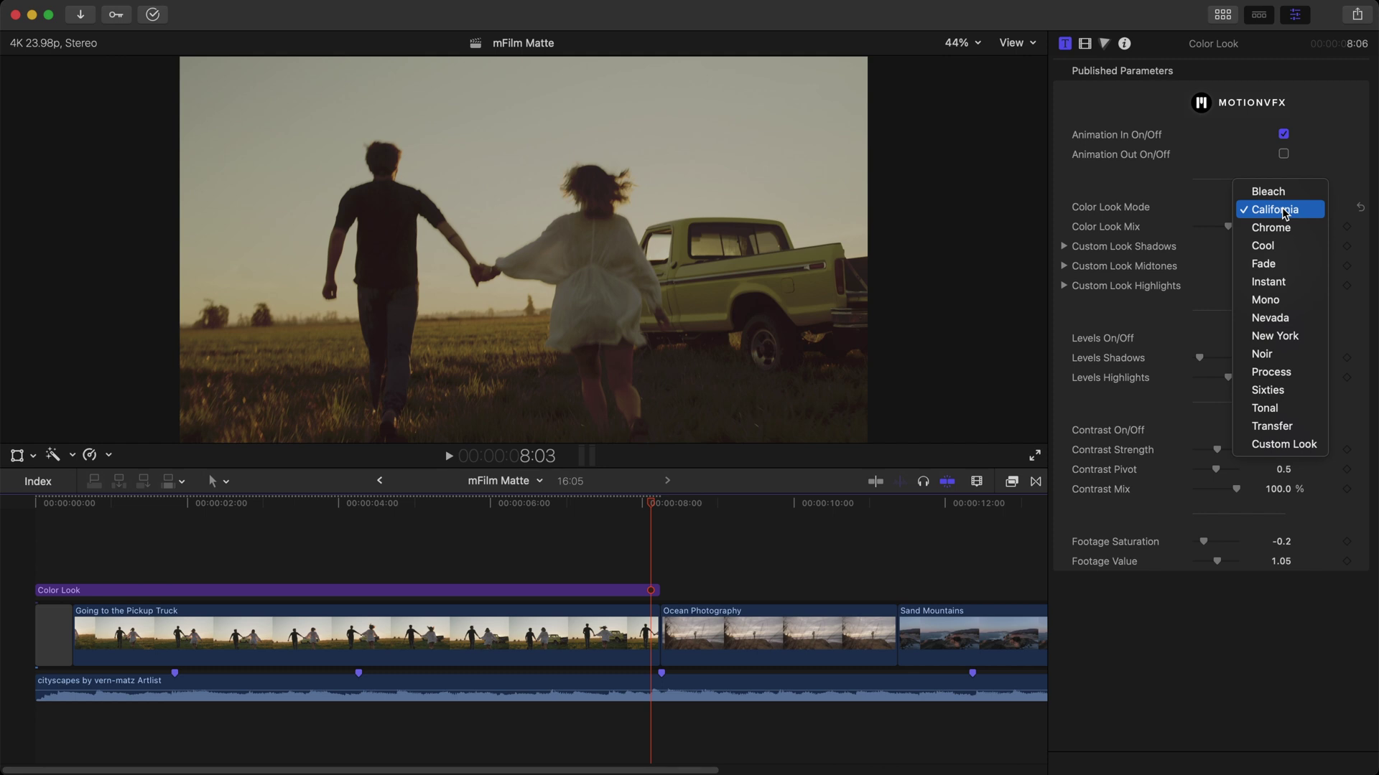
{"action": "left_click", "coordinate": [1276, 244]}
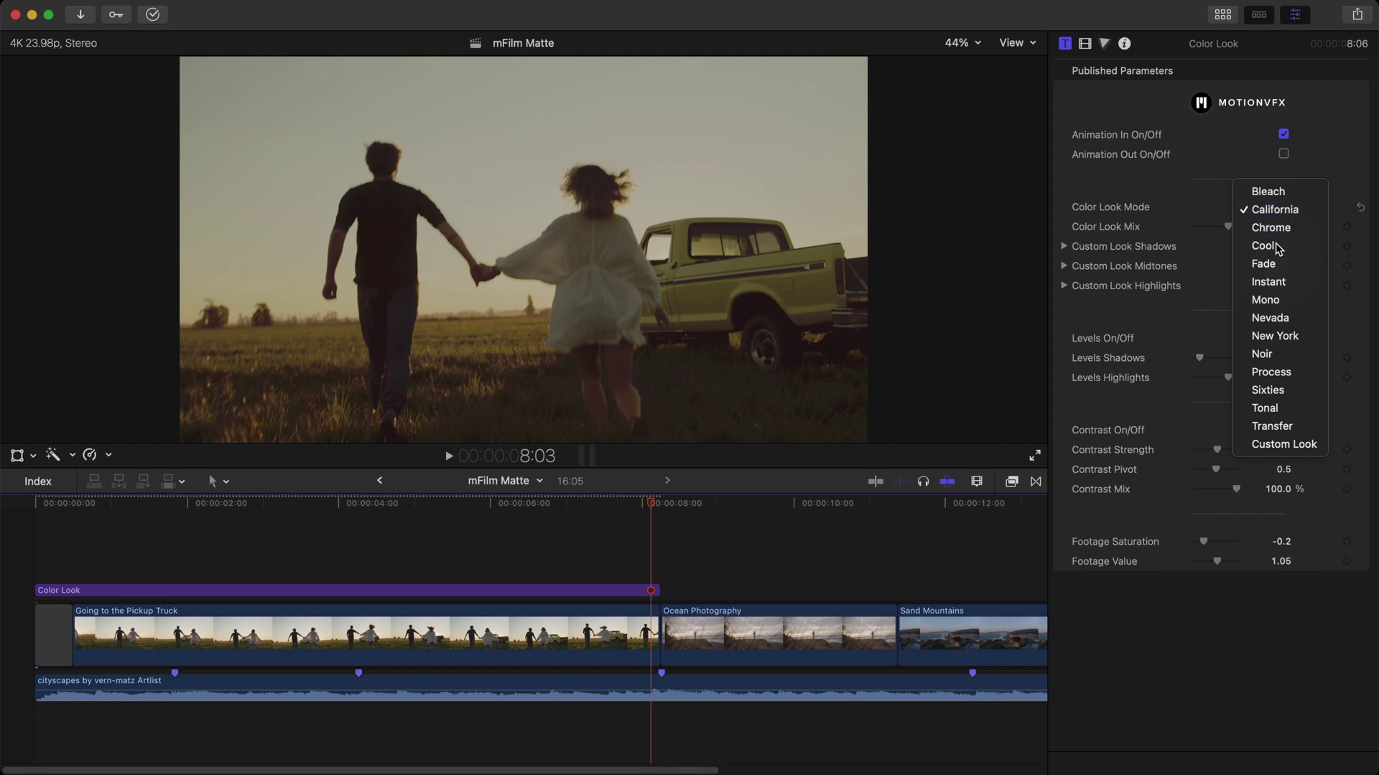
{"action": "left_click", "coordinate": [1282, 207]}
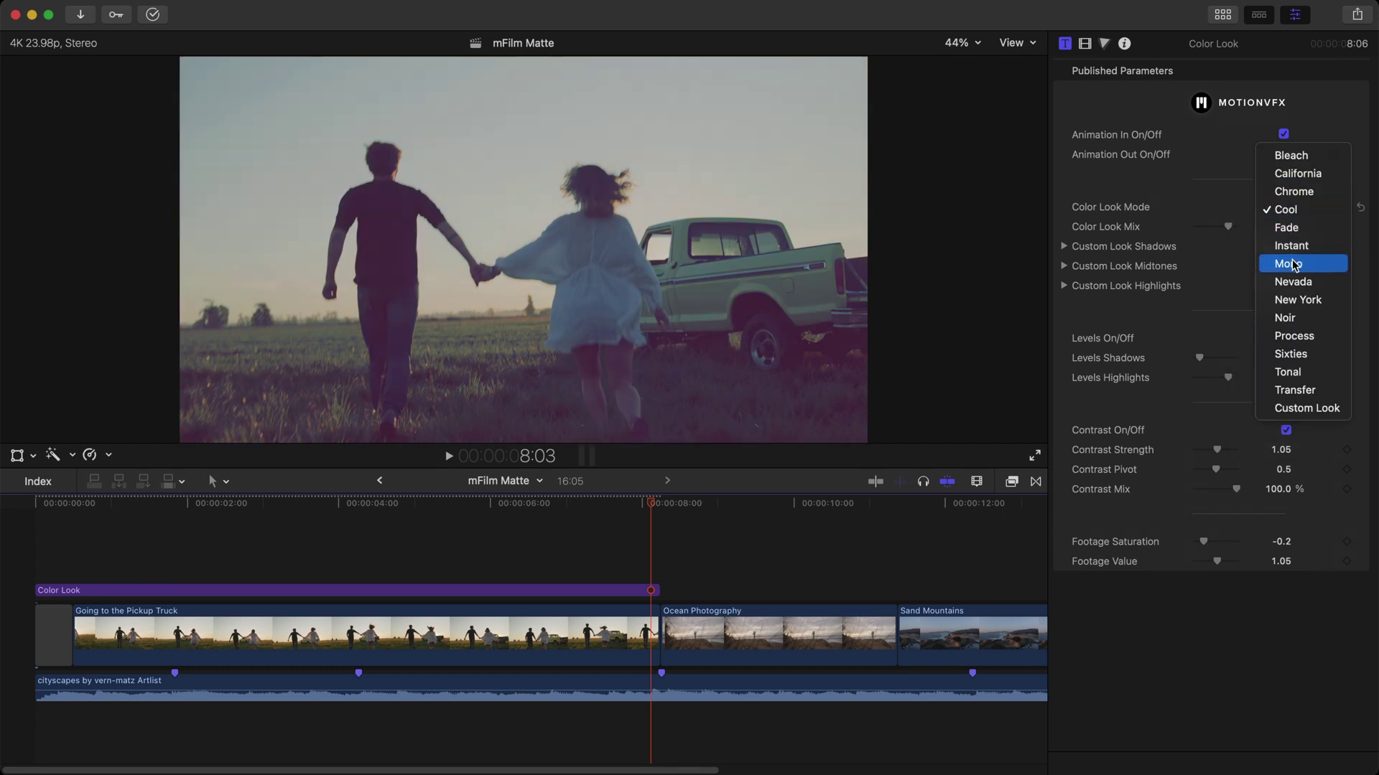
{"action": "key", "text": "Escape"}
{"action": "left_click", "coordinate": [1288, 213]}
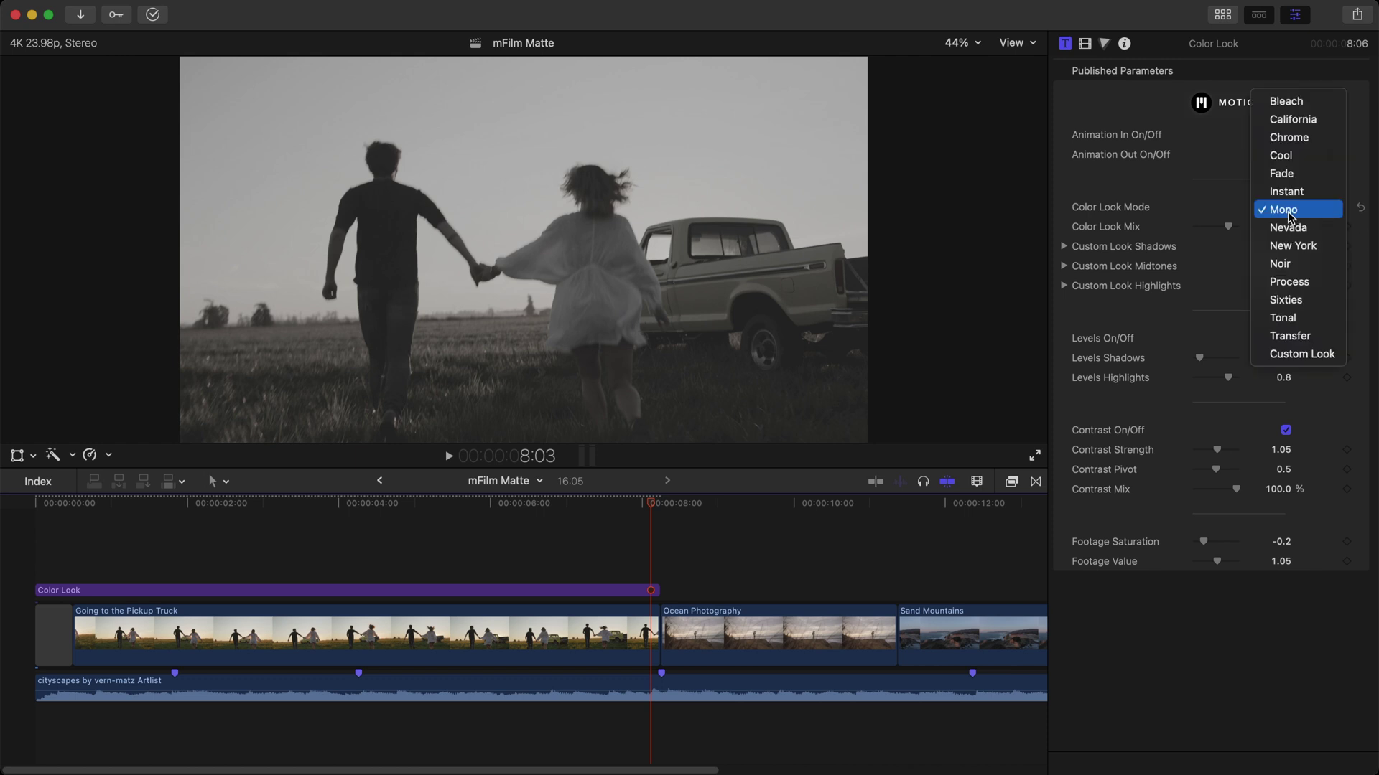
{"action": "left_click", "coordinate": [1292, 301]}
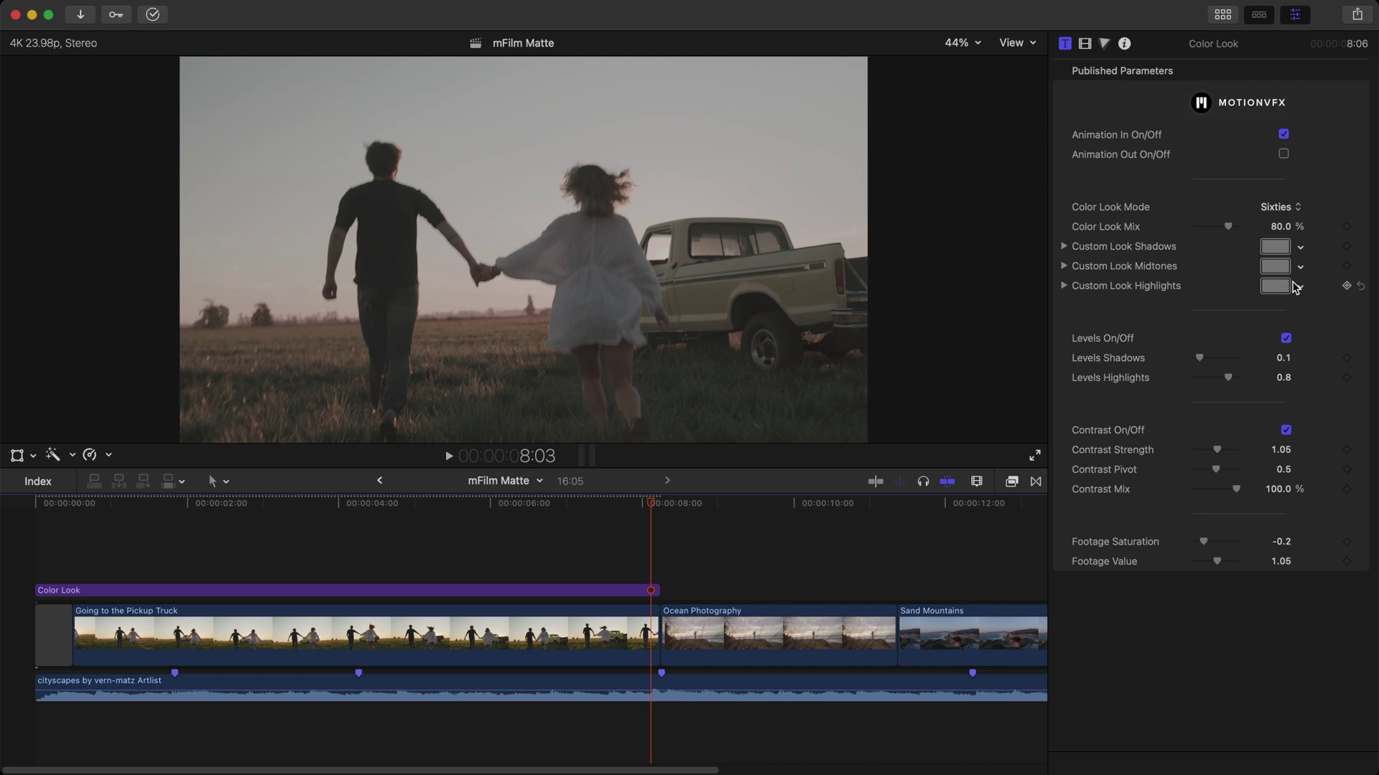
{"action": "left_click", "coordinate": [1290, 212]}
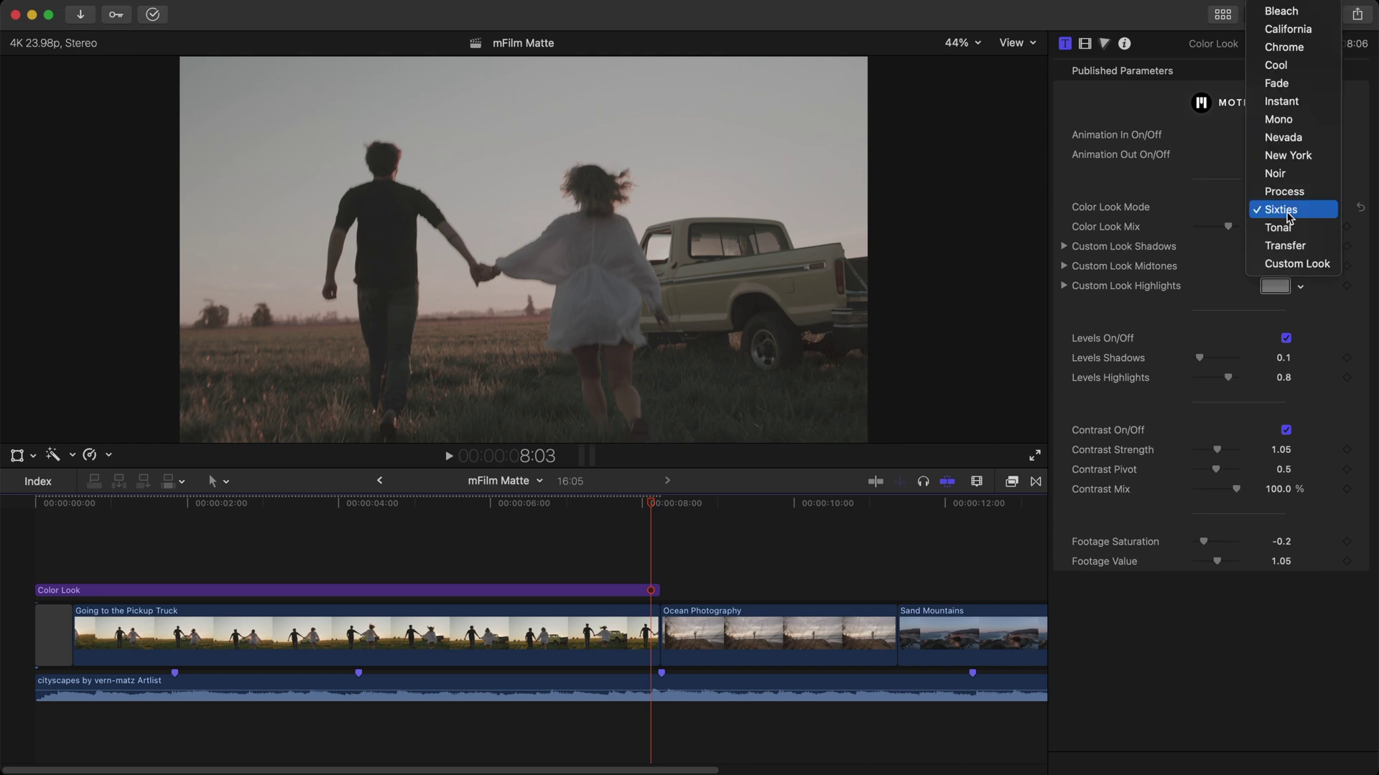
{"action": "left_click", "coordinate": [1287, 29]}
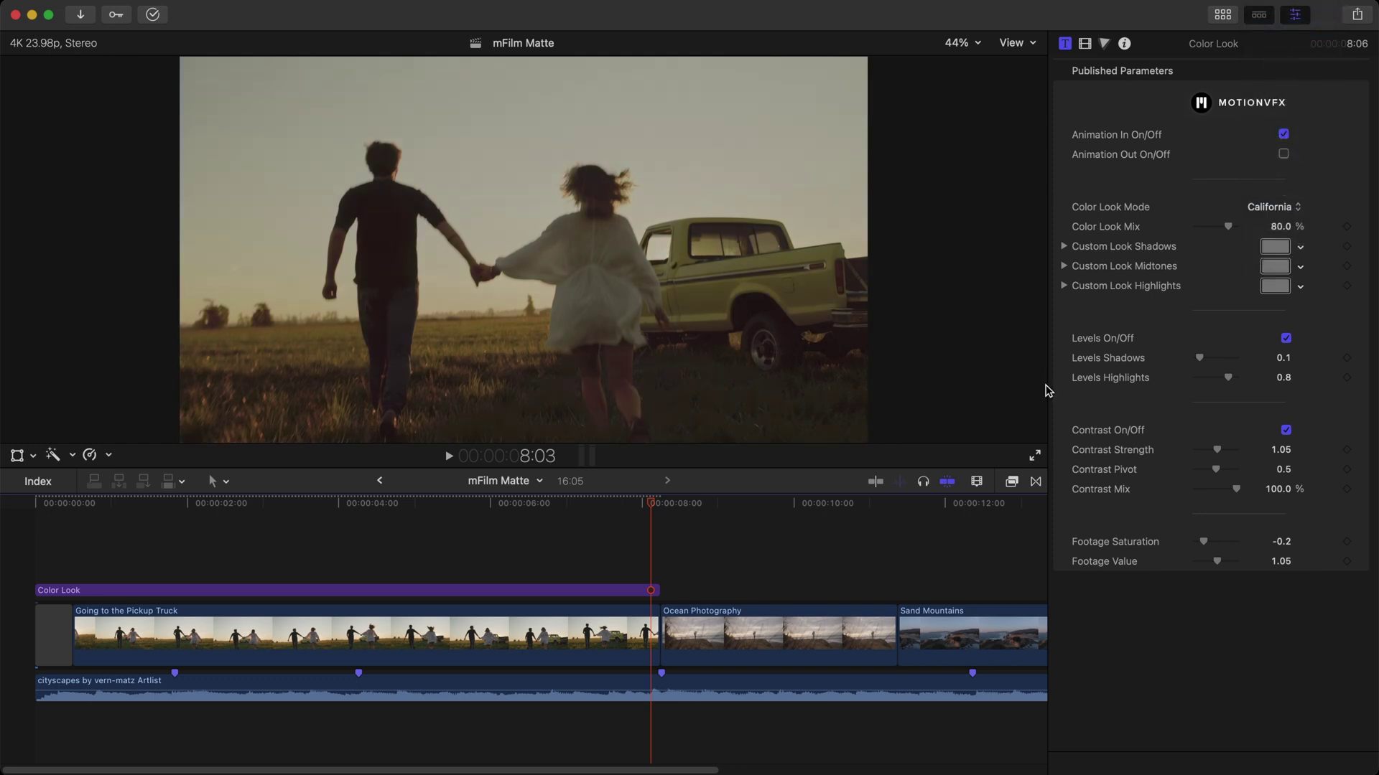
Add the mFilm Matte 01 title to the start of the timeline.
{"action": "key", "text": "super+ctrl+1"}
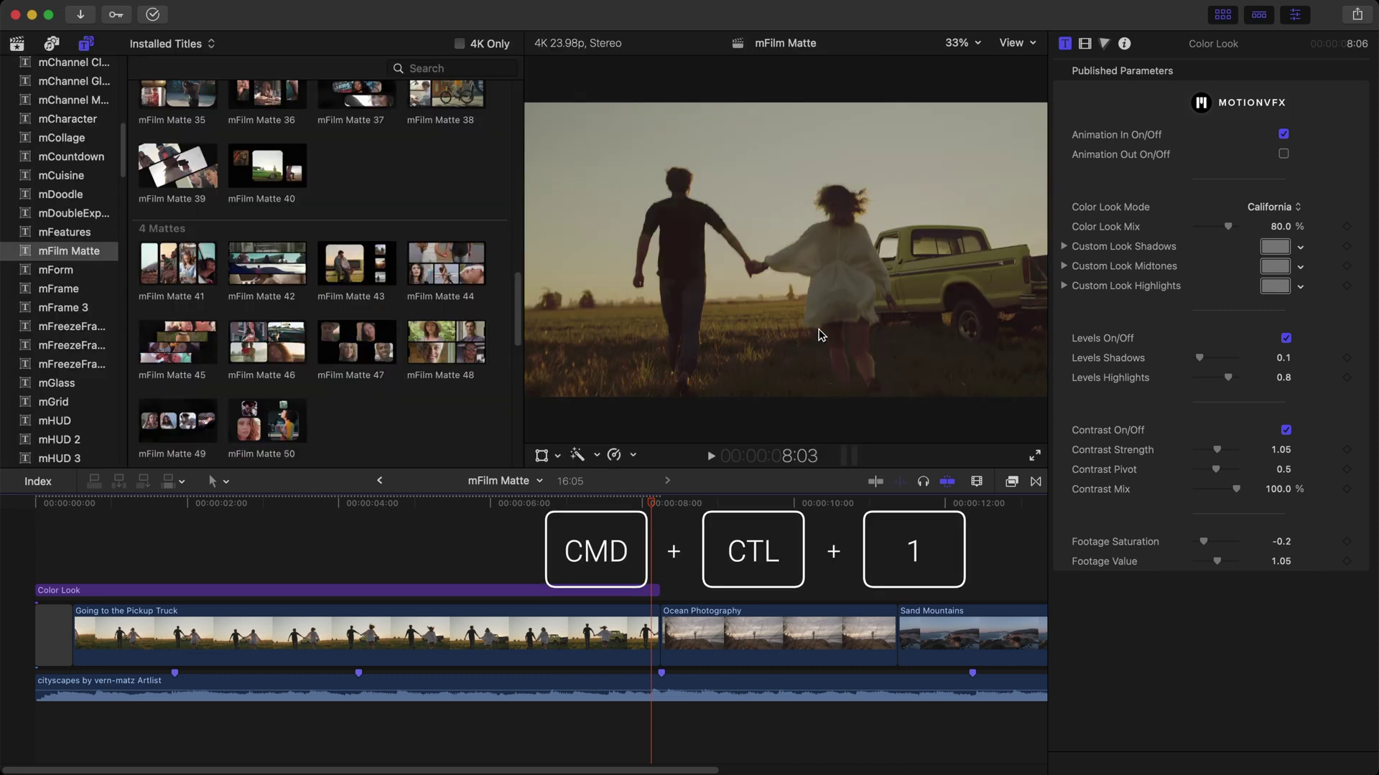
{"action": "scroll", "coordinate": [433, 168], "scroll_direction": "up", "scroll_amount": 10}
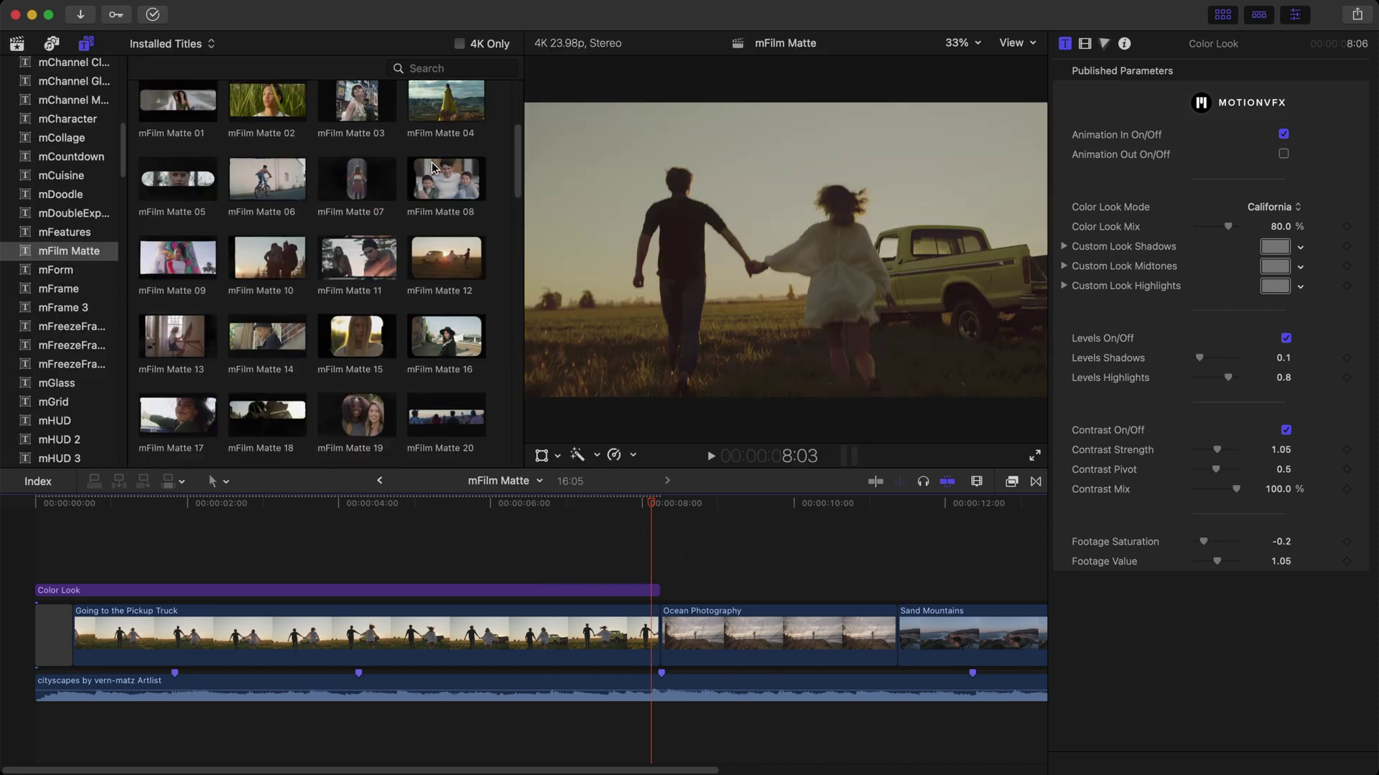
{"action": "scroll", "coordinate": [433, 168], "scroll_direction": "up", "scroll_amount": 3}
{"action": "left_click_drag", "start_coordinate": [177, 261], "coordinate": [45, 540]}
{"action": "left_click", "coordinate": [173, 570]}
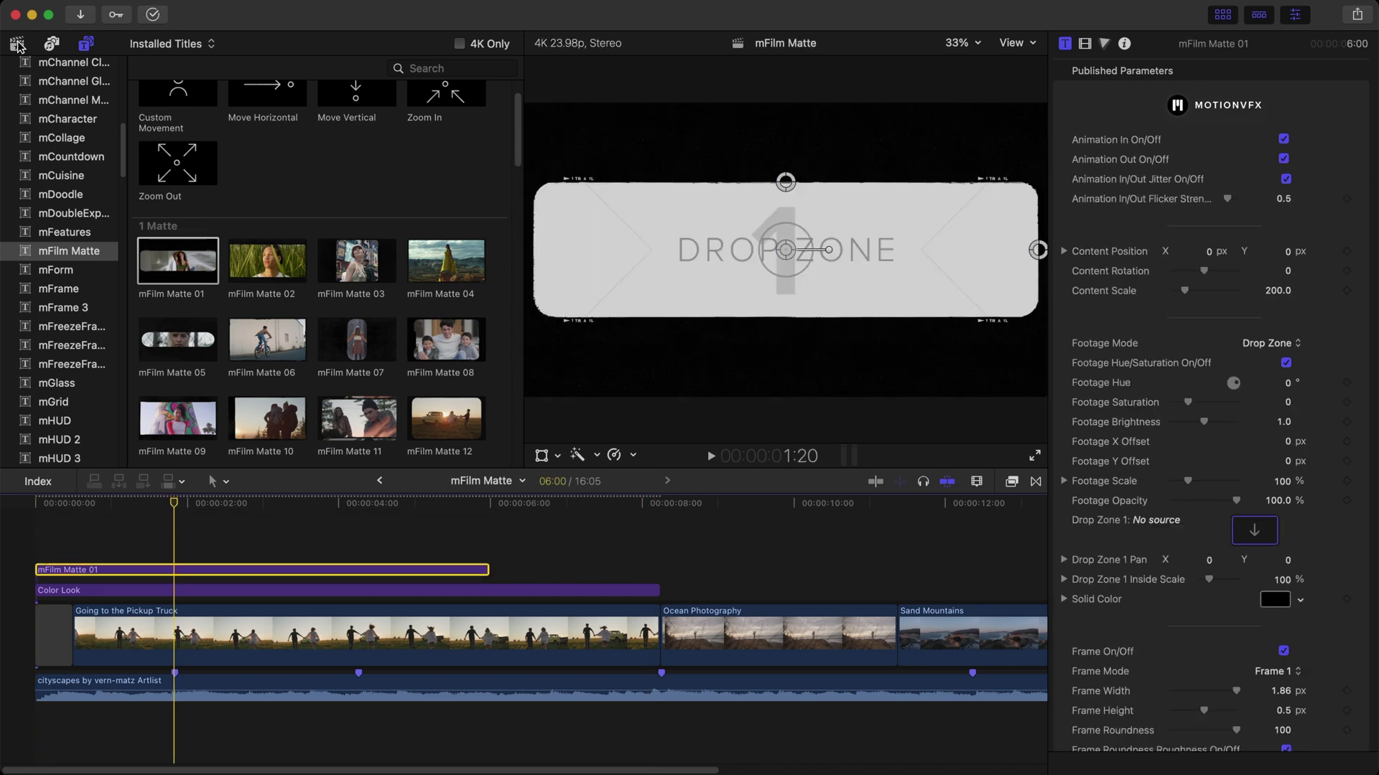
Connect Driving on the Coast above the timeline start at 0:00 and hide the browser.
{"action": "left_click", "coordinate": [18, 45]}
{"action": "scroll", "coordinate": [278, 409], "scroll_direction": "down", "scroll_amount": 3}
{"action": "left_click", "coordinate": [230, 327]}
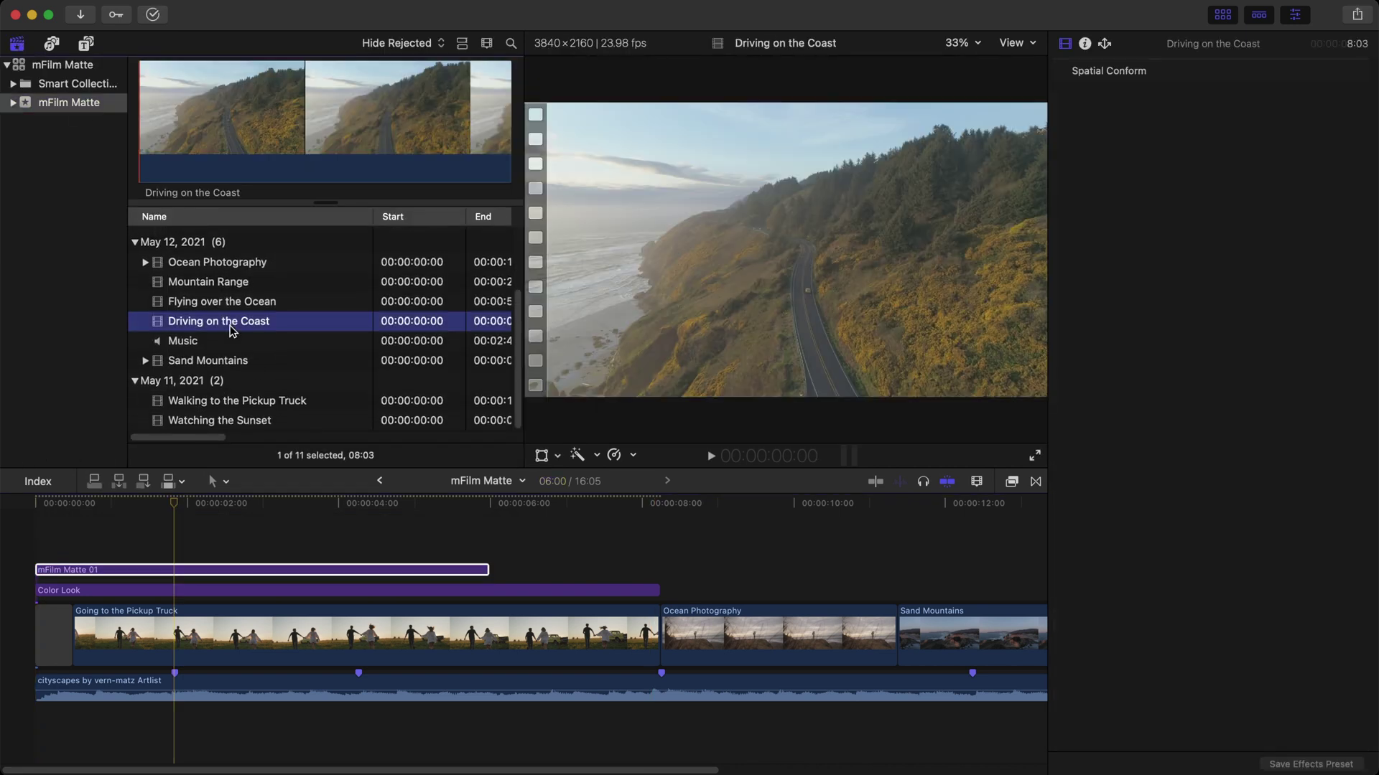
{"action": "left_click_drag", "start_coordinate": [230, 327], "coordinate": [151, 522]}
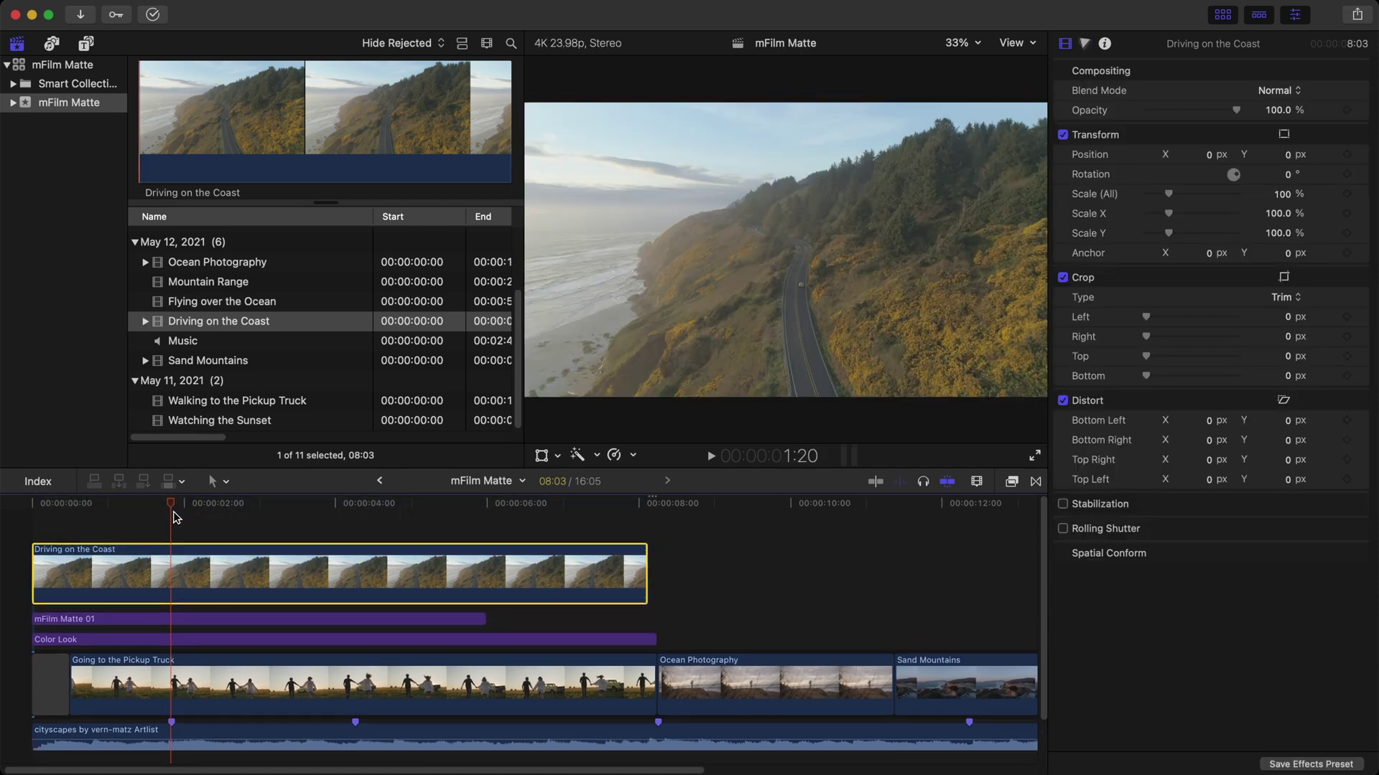
{"action": "key", "text": "super+ctrl+1"}
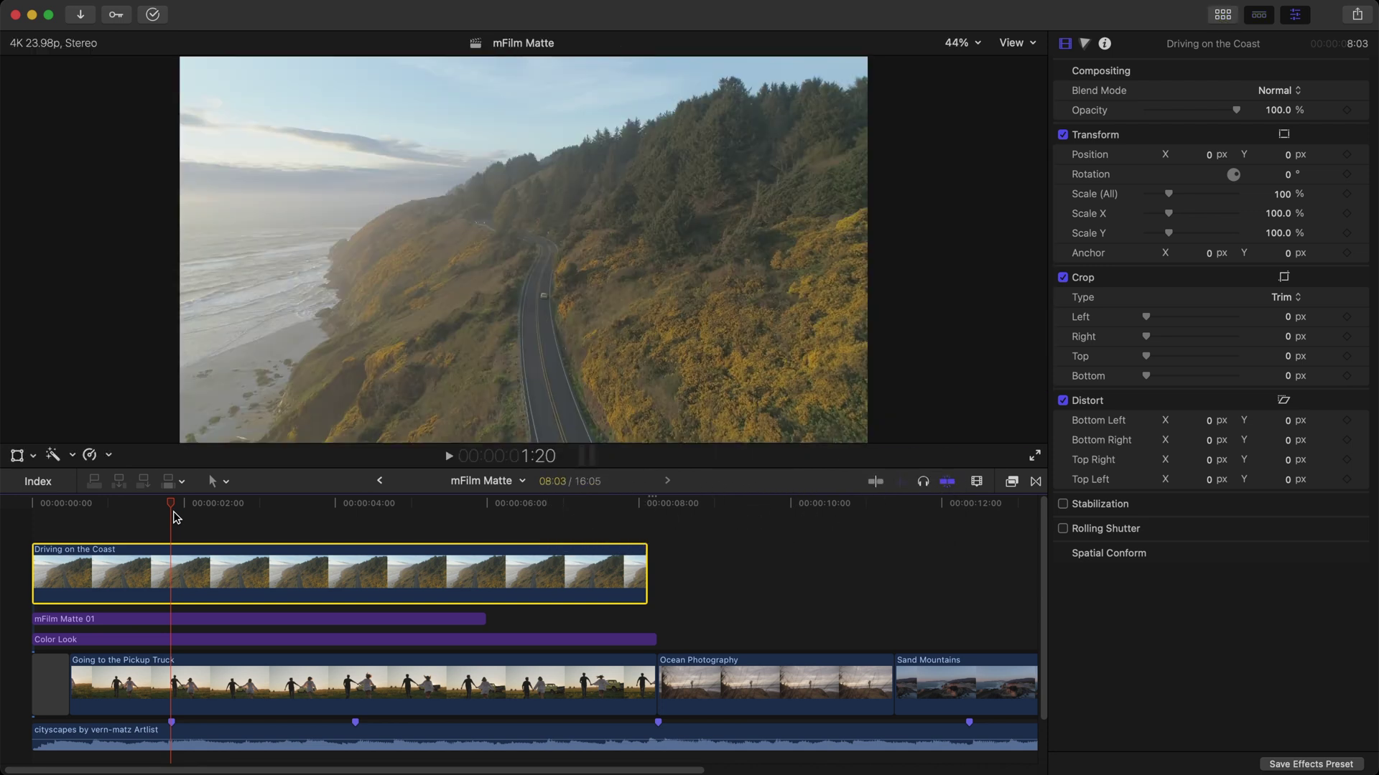
Lower Driving on the Coast's exposure to shadows -26% and midtones -14%.
{"action": "left_click", "coordinate": [1085, 43]}
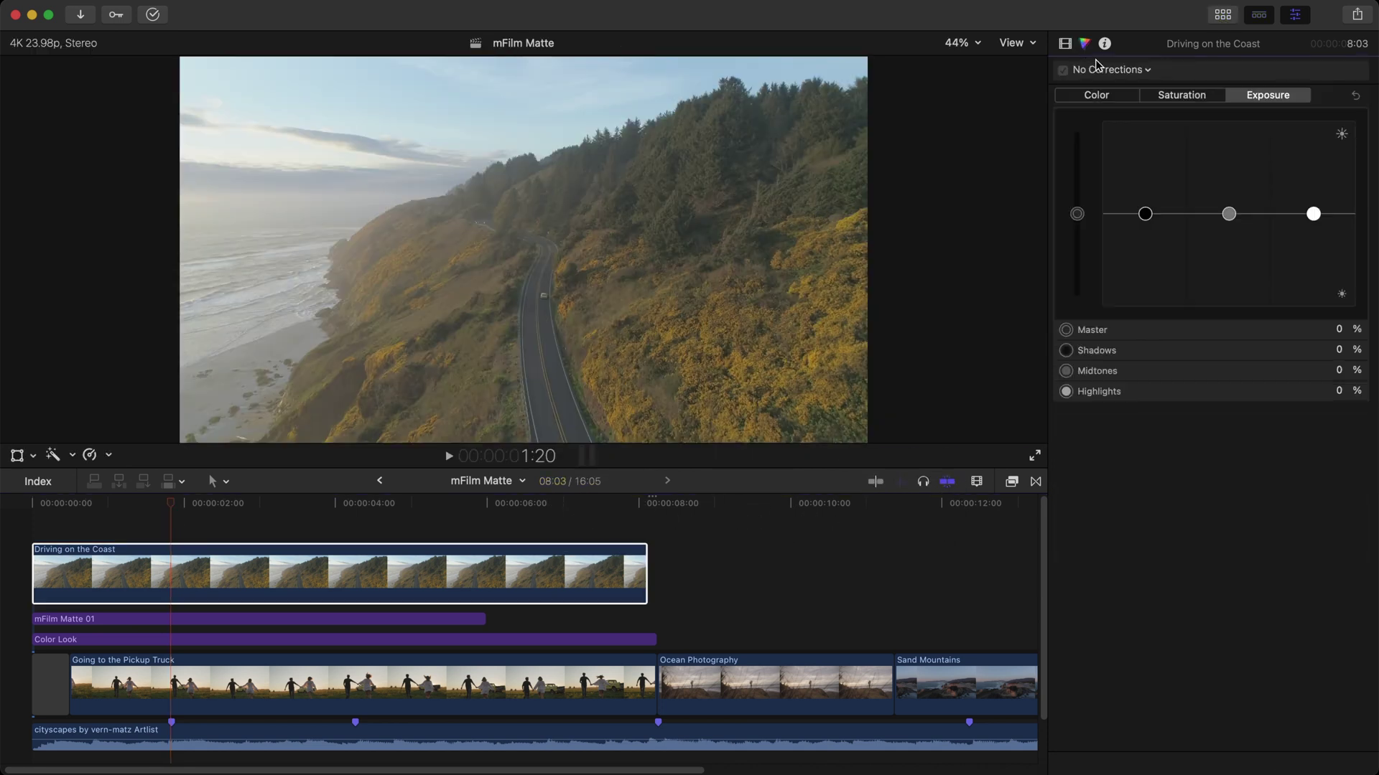
{"action": "left_click_drag", "start_coordinate": [1145, 214], "coordinate": [1149, 243]}
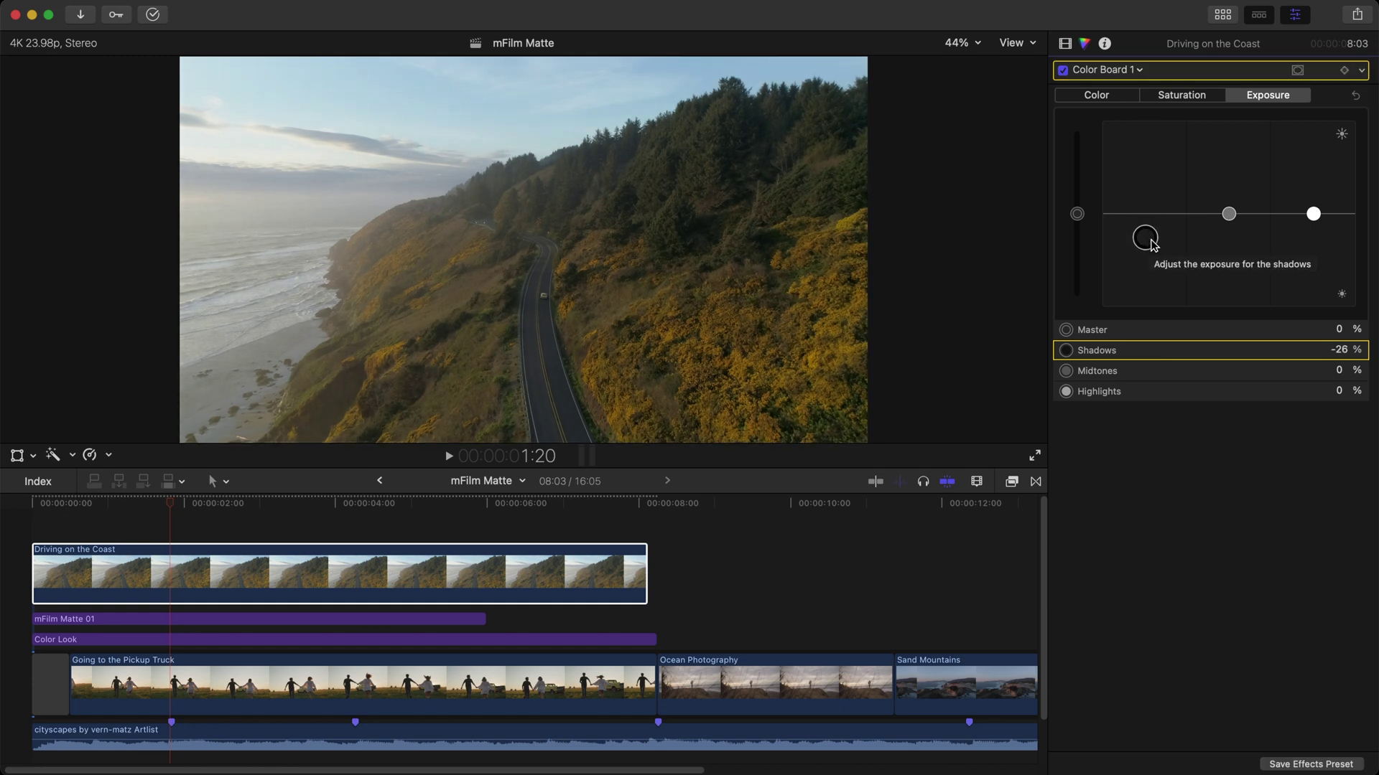
{"action": "mouse_move", "coordinate": [1228, 214]}
{"action": "left_mouse_down"}
{"action": "mouse_move", "coordinate": [1233, 245]}
{"action": "mouse_move", "coordinate": [1231, 227]}
{"action": "left_mouse_up"}
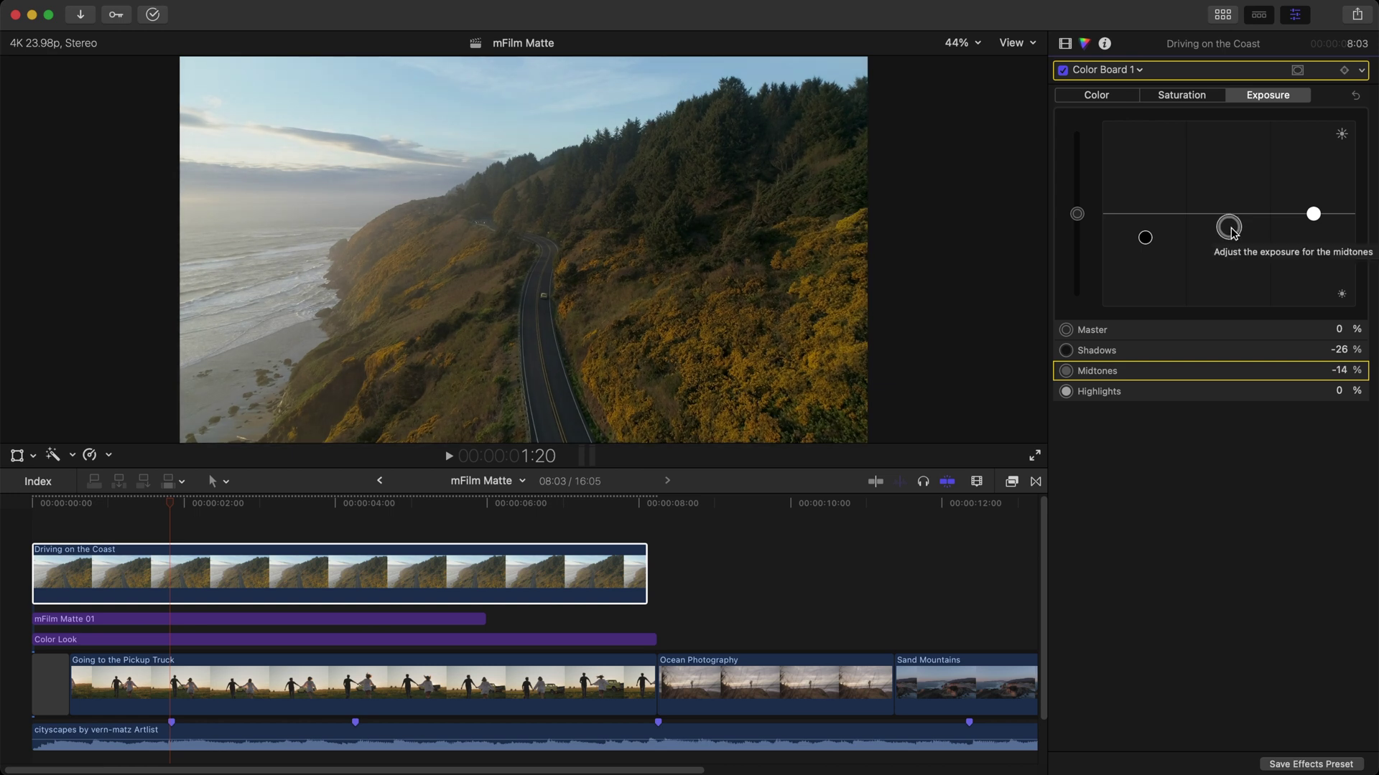
{"action": "left_click", "coordinate": [89, 572]}
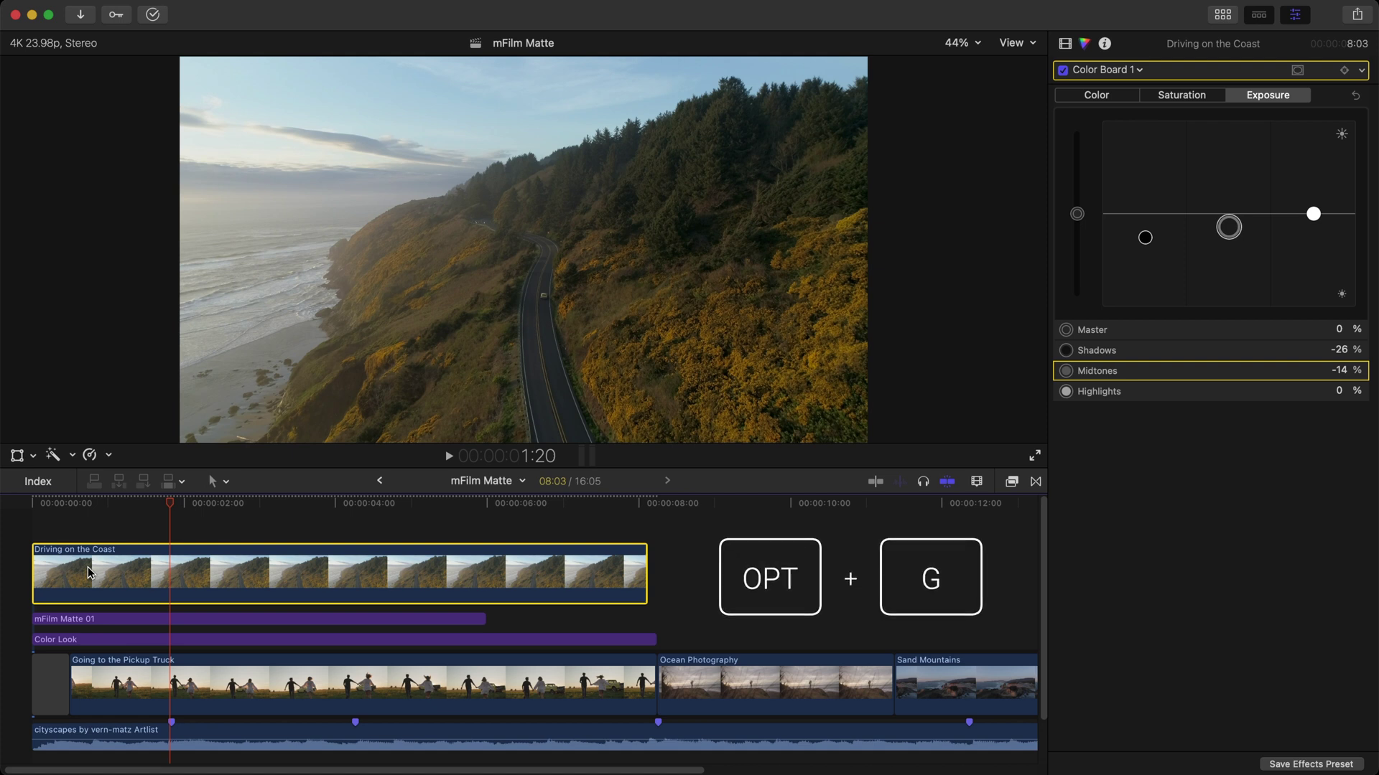
Turn the graded clip into a compound clip named 'Road'.
{"action": "key", "text": "alt+g"}
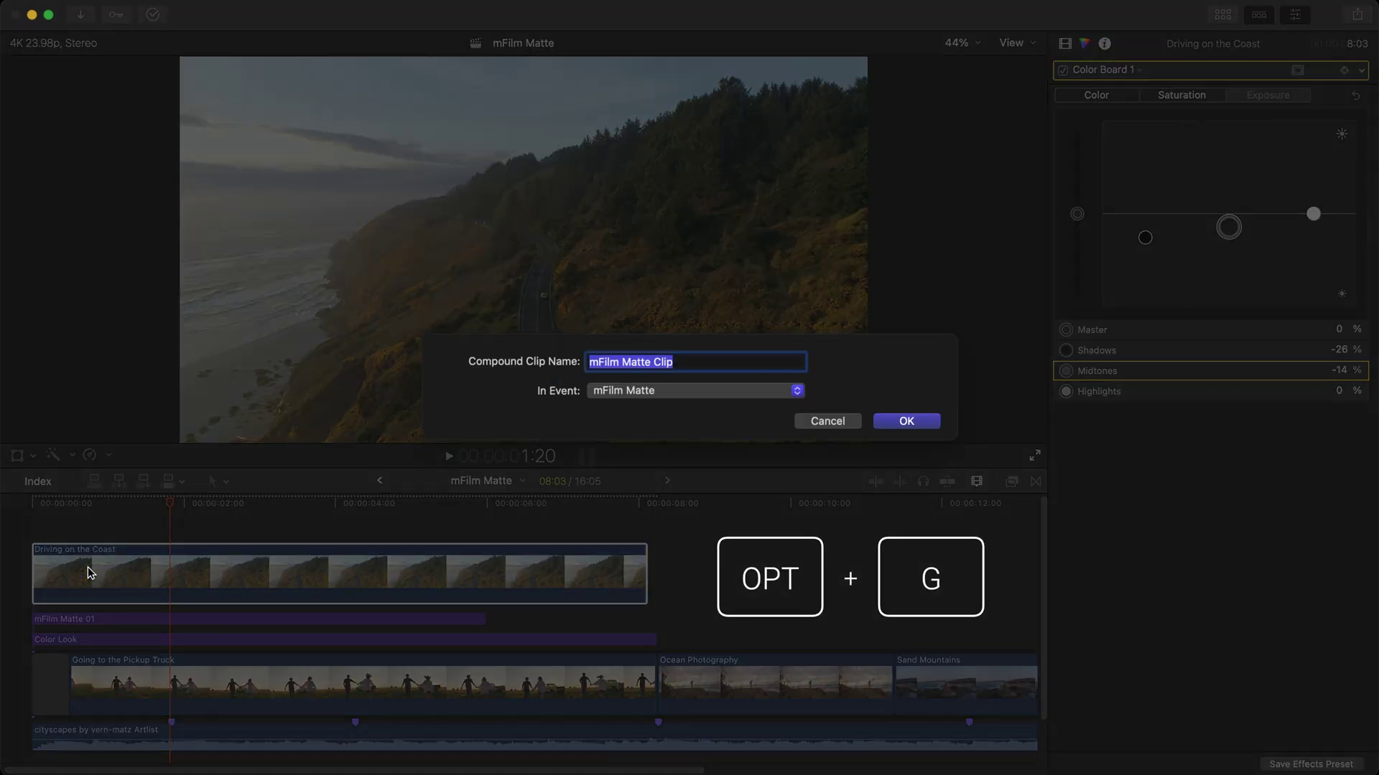
{"action": "type", "text": "Road"}
{"action": "key", "text": "Return"}
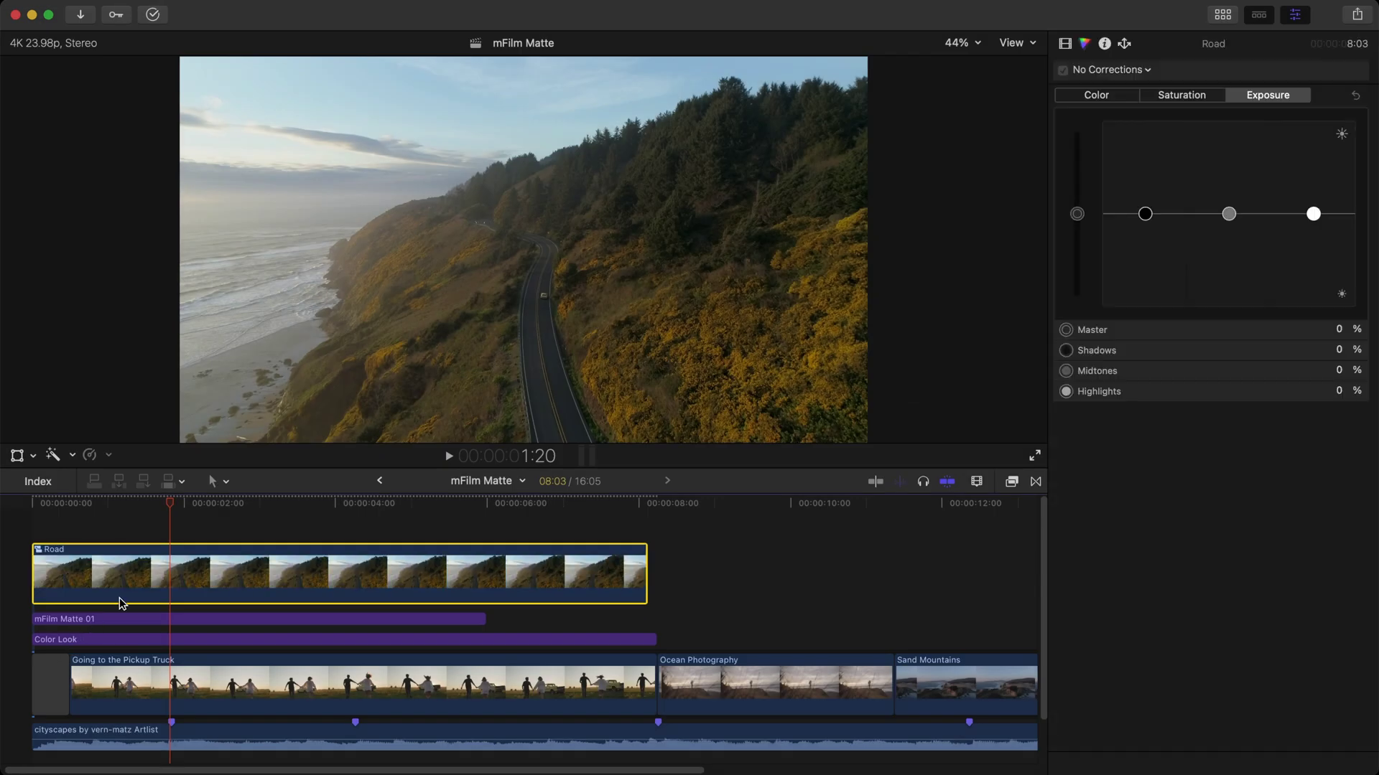
Apply the Road clip to mFilm Matte 01's Drop Zone 1.
{"action": "left_click", "coordinate": [112, 622]}
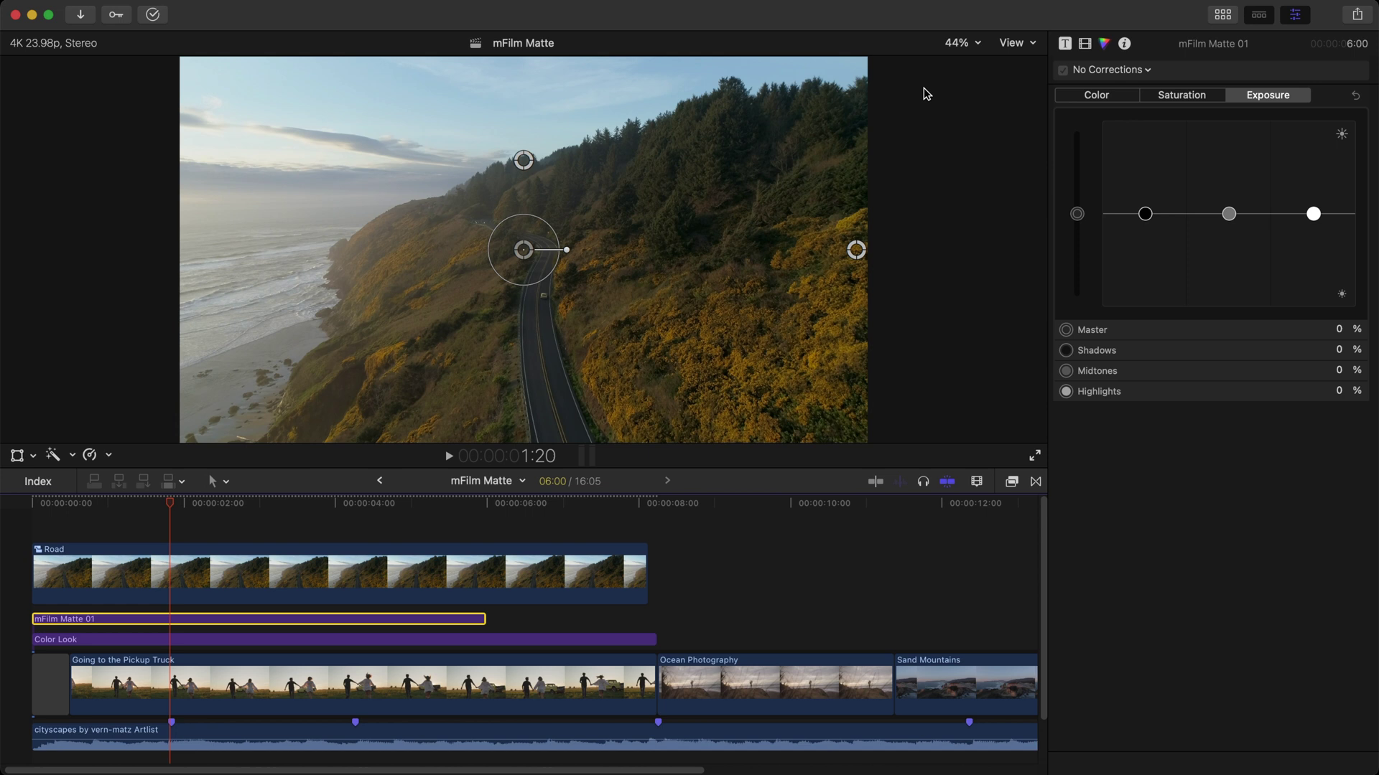
{"action": "left_click", "coordinate": [1065, 44]}
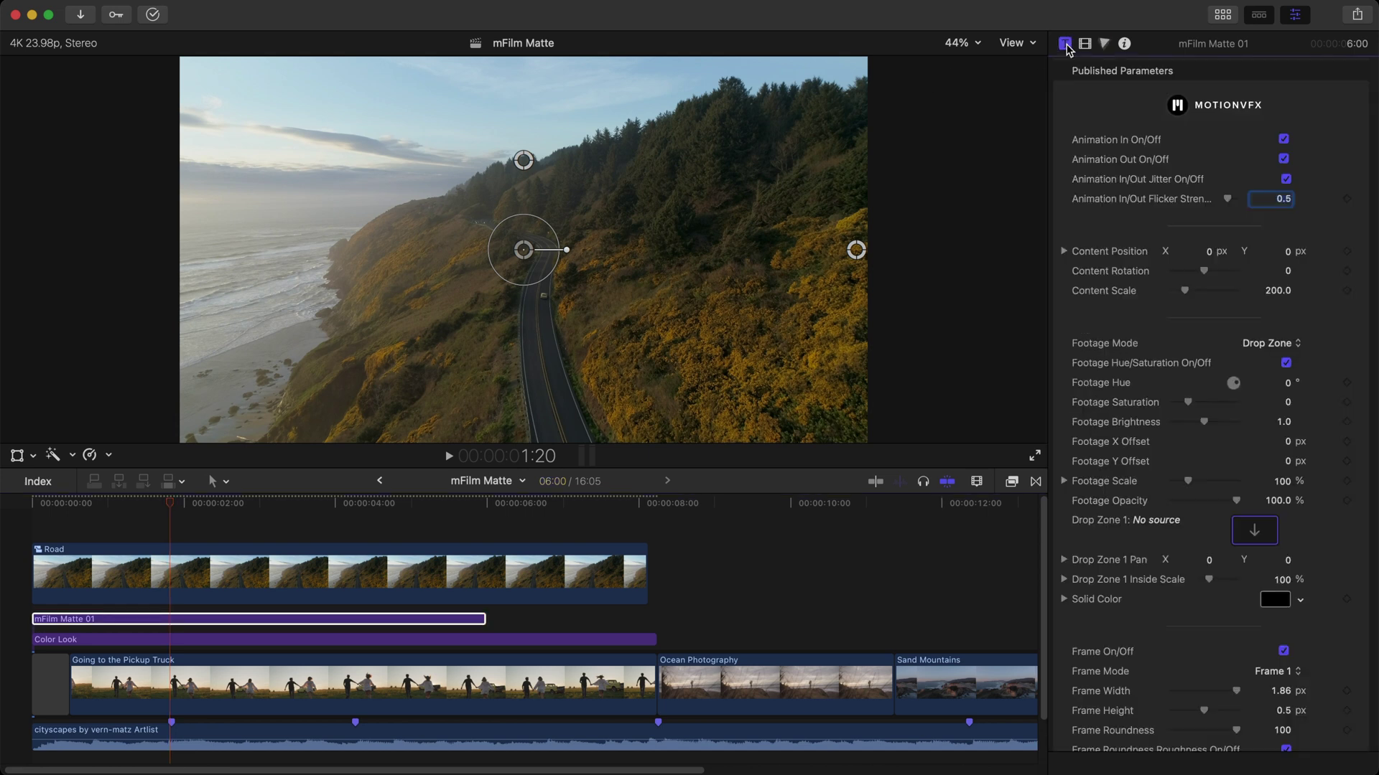
{"action": "left_click", "coordinate": [1254, 530]}
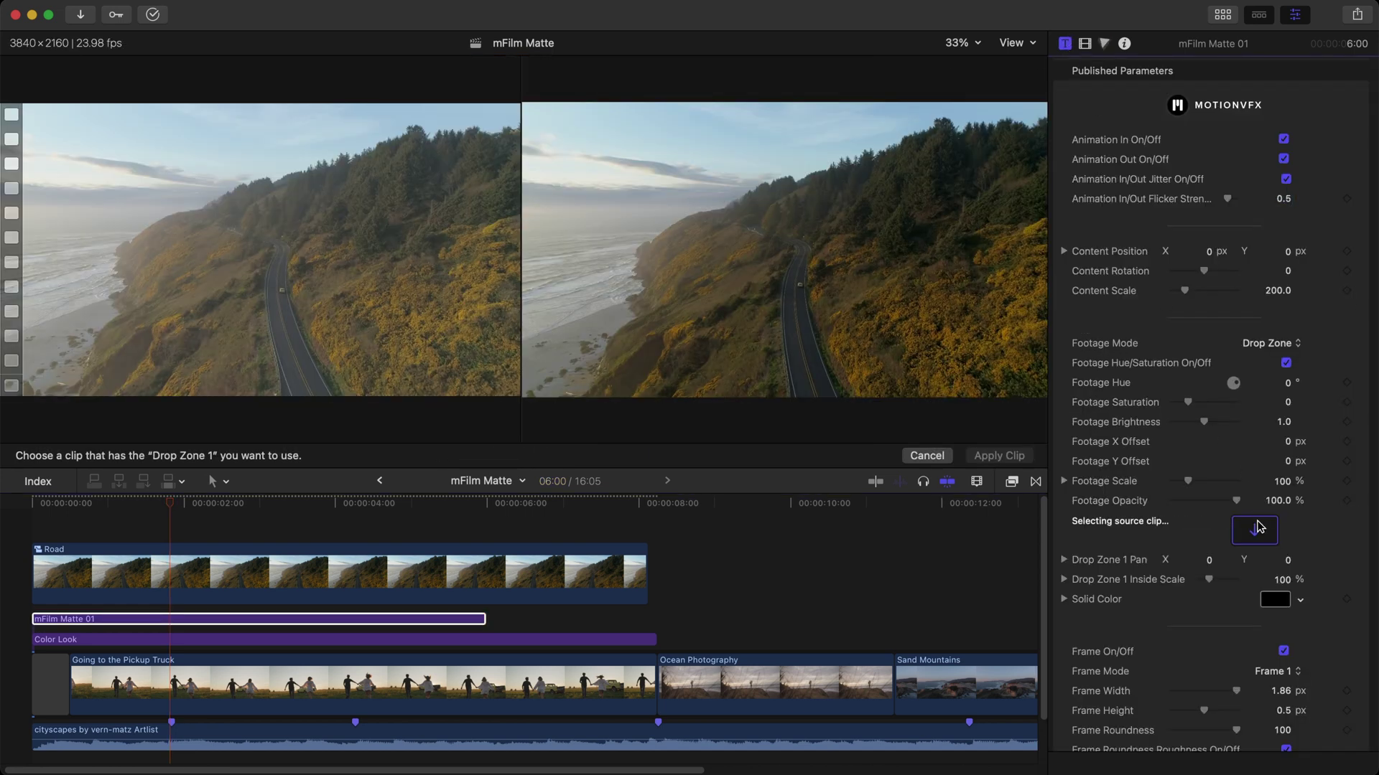
{"action": "left_click", "coordinate": [34, 572]}
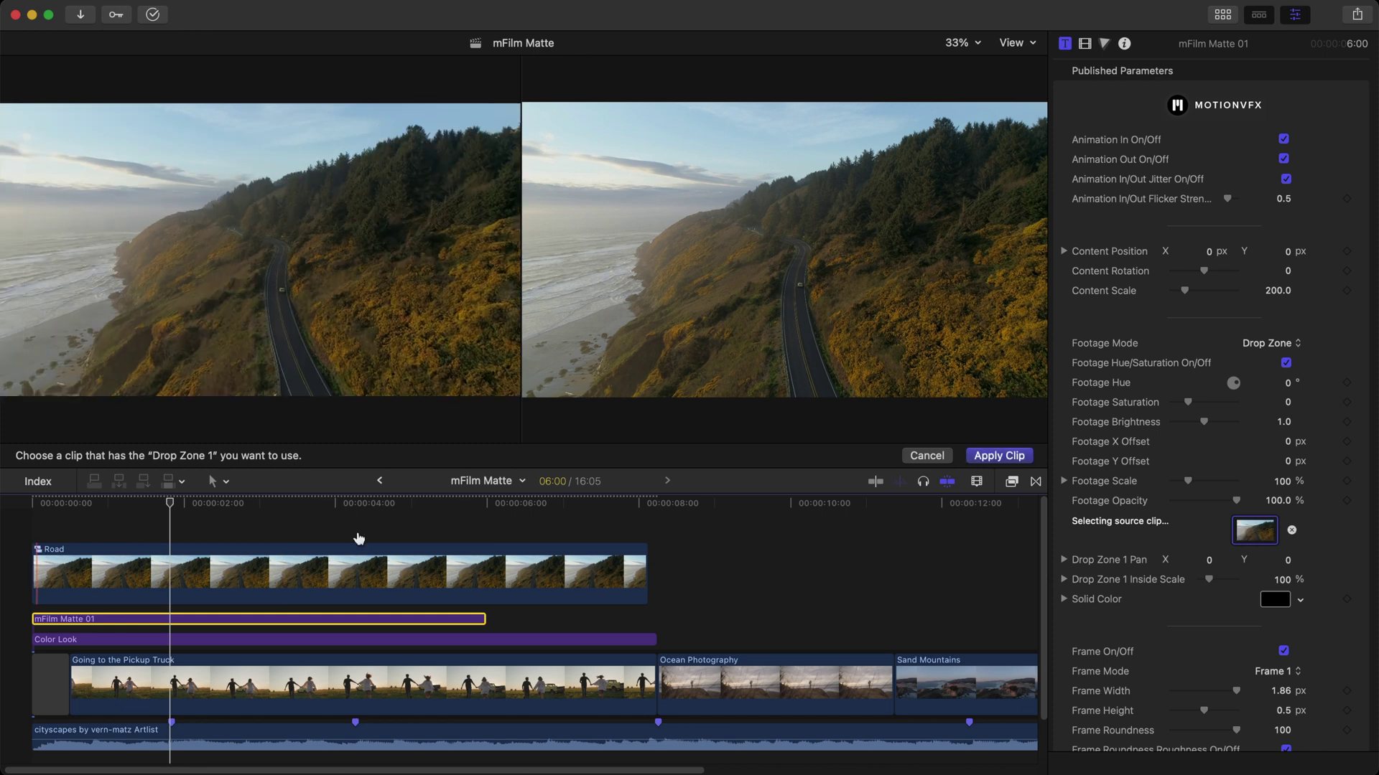
{"action": "left_click", "coordinate": [1000, 457]}
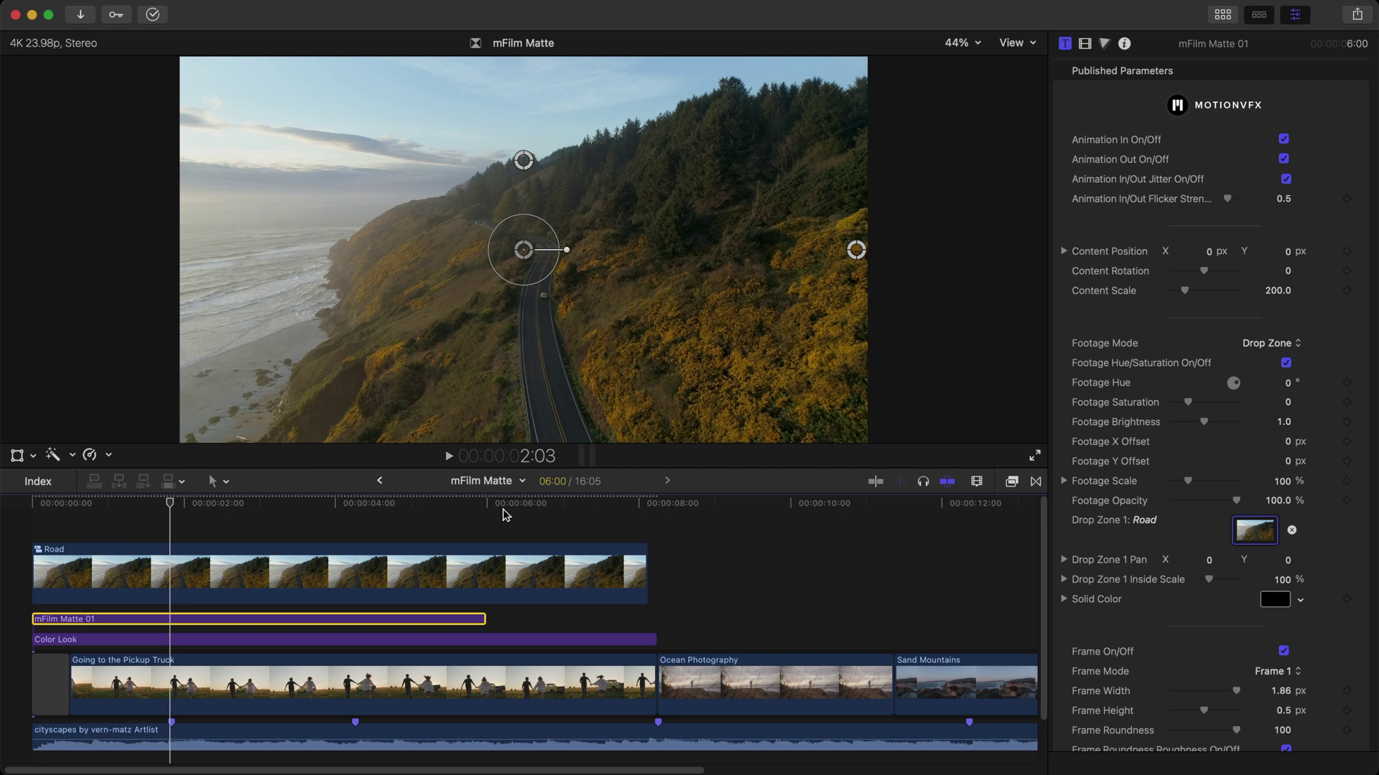
Delete the Road clip from the timeline and narrow the matte frame width to 0.52.
{"action": "left_click", "coordinate": [170, 577]}
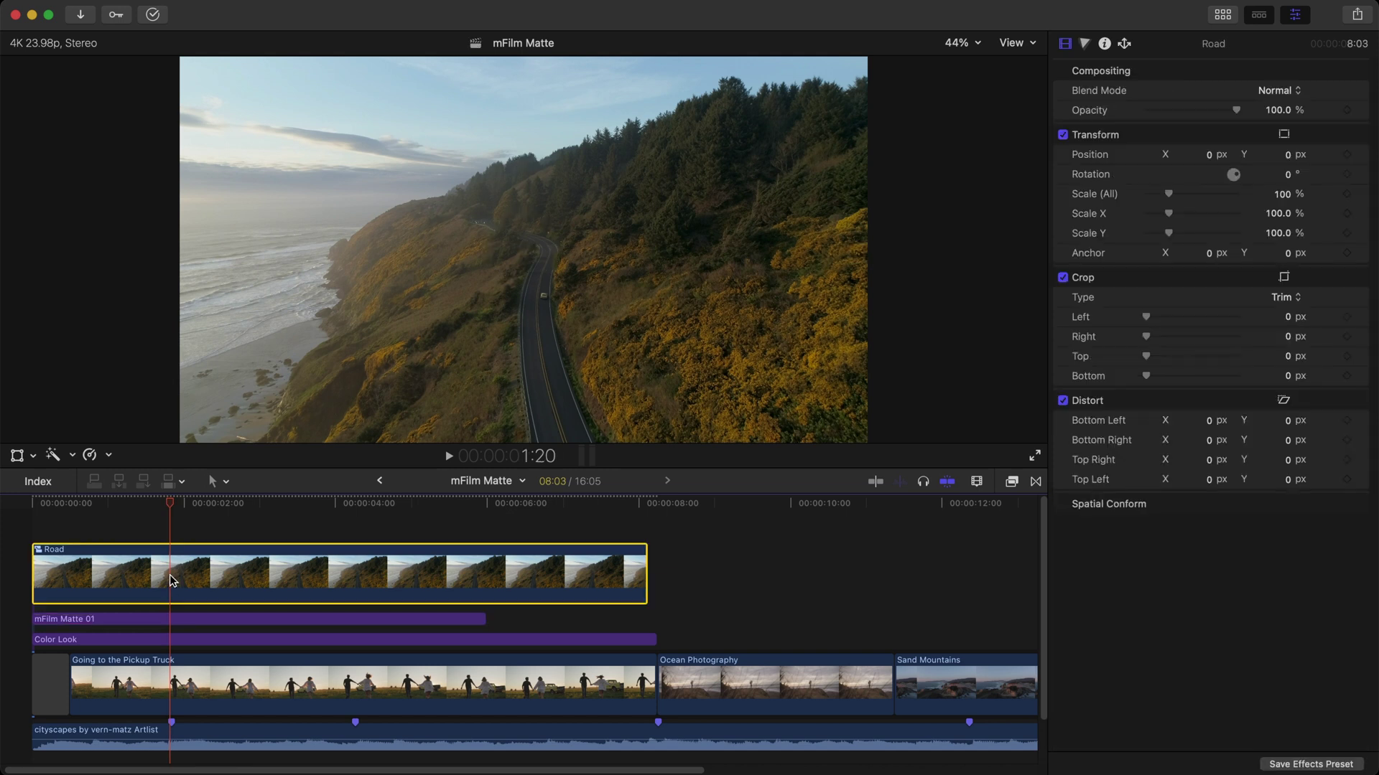
{"action": "key", "text": "BackSpace"}
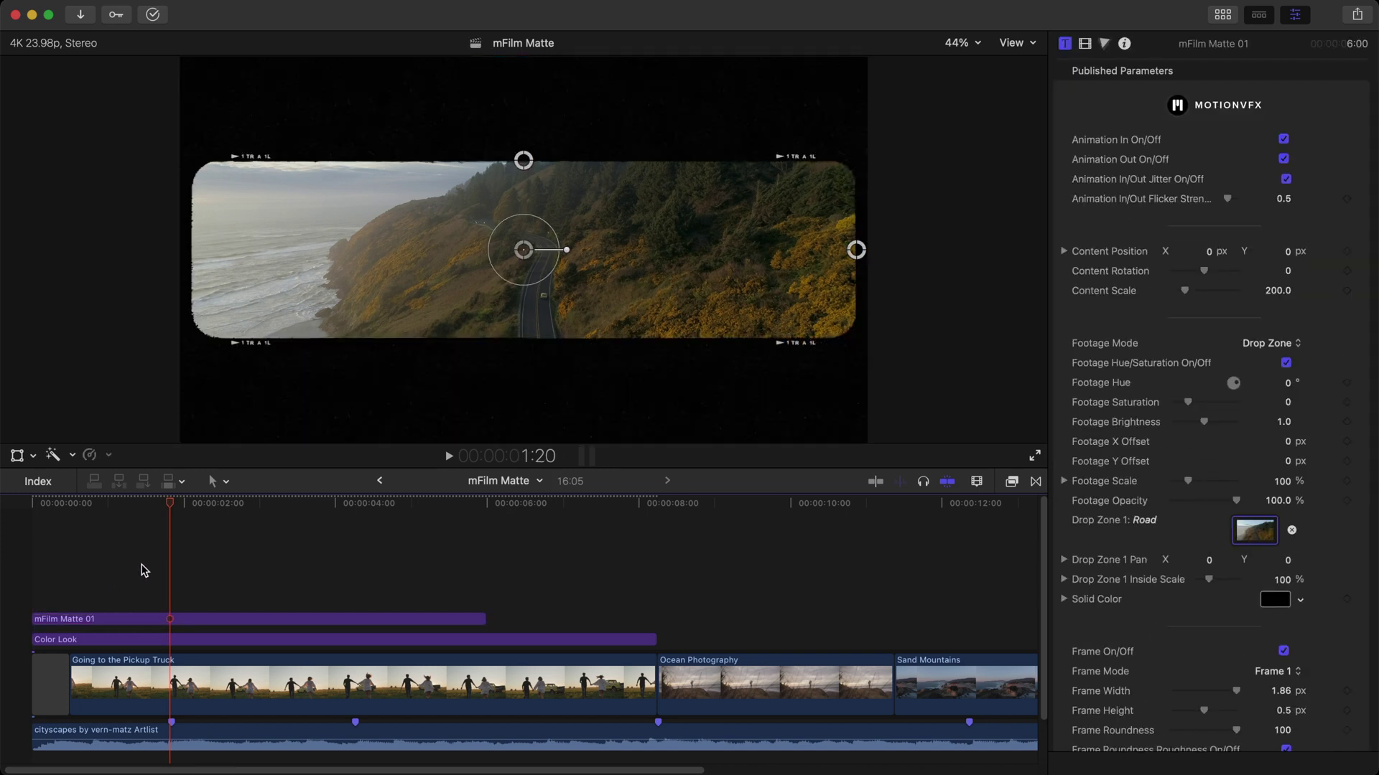
{"action": "left_click", "coordinate": [174, 619]}
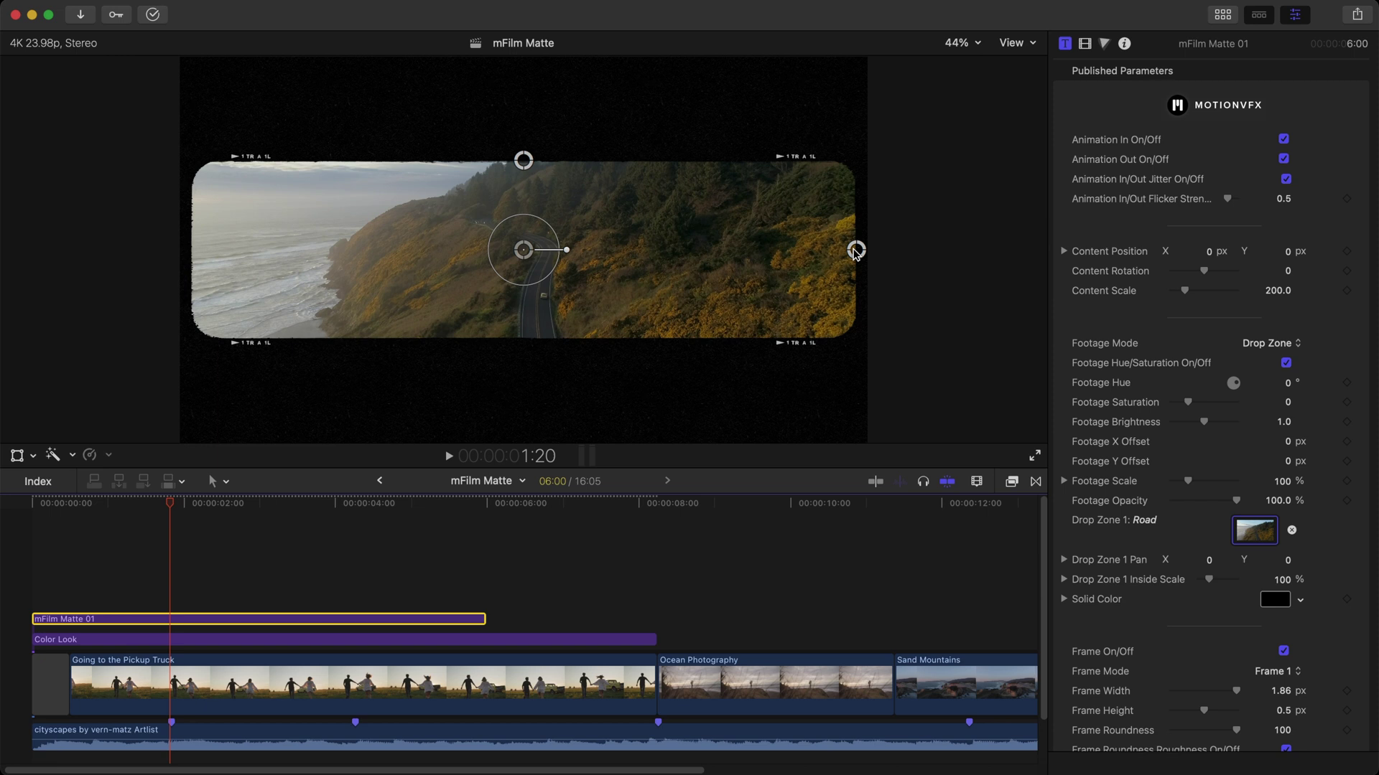
{"action": "left_click_drag", "start_coordinate": [860, 250], "coordinate": [616, 252]}
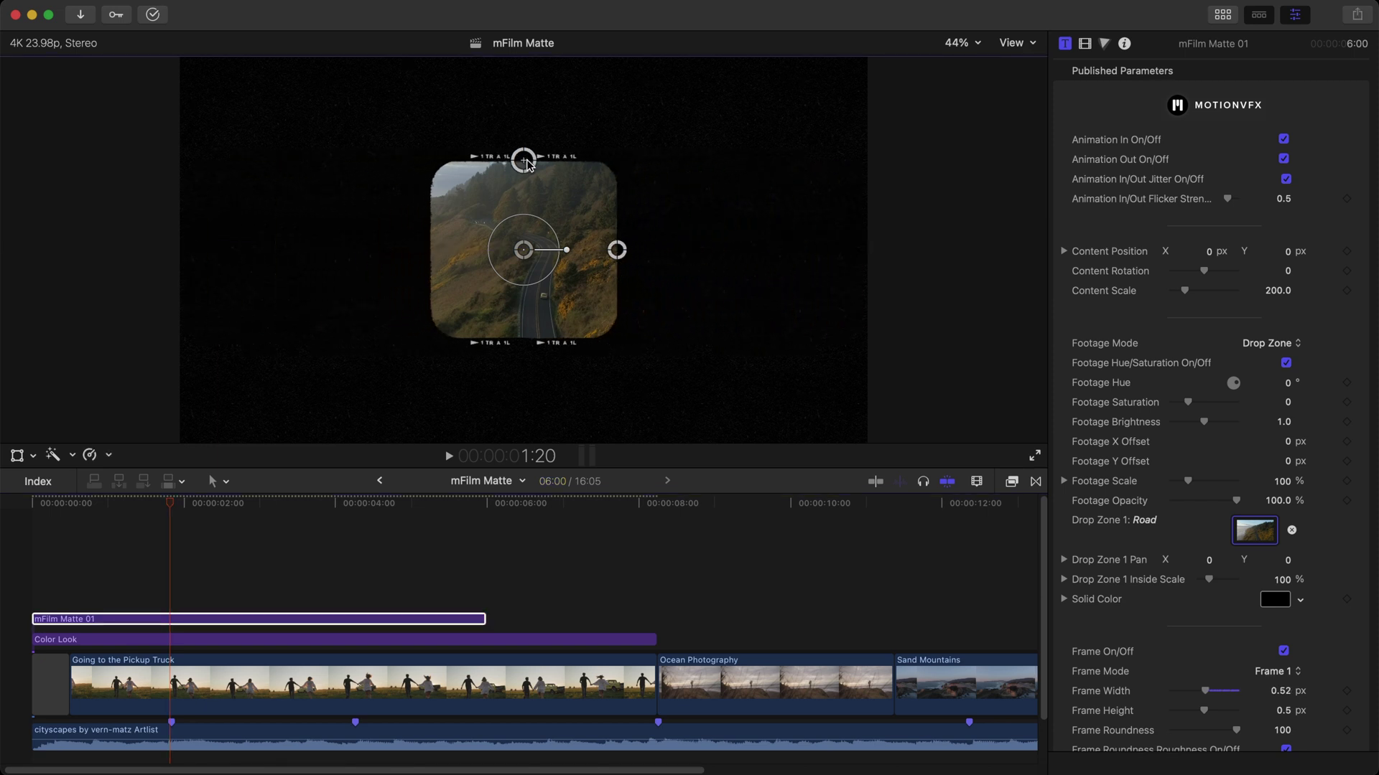
Make the matte frame width 0.52 and height 0.99, trim it to 4:11, and play back.
{"action": "left_click_drag", "start_coordinate": [524, 160], "coordinate": [547, 75]}
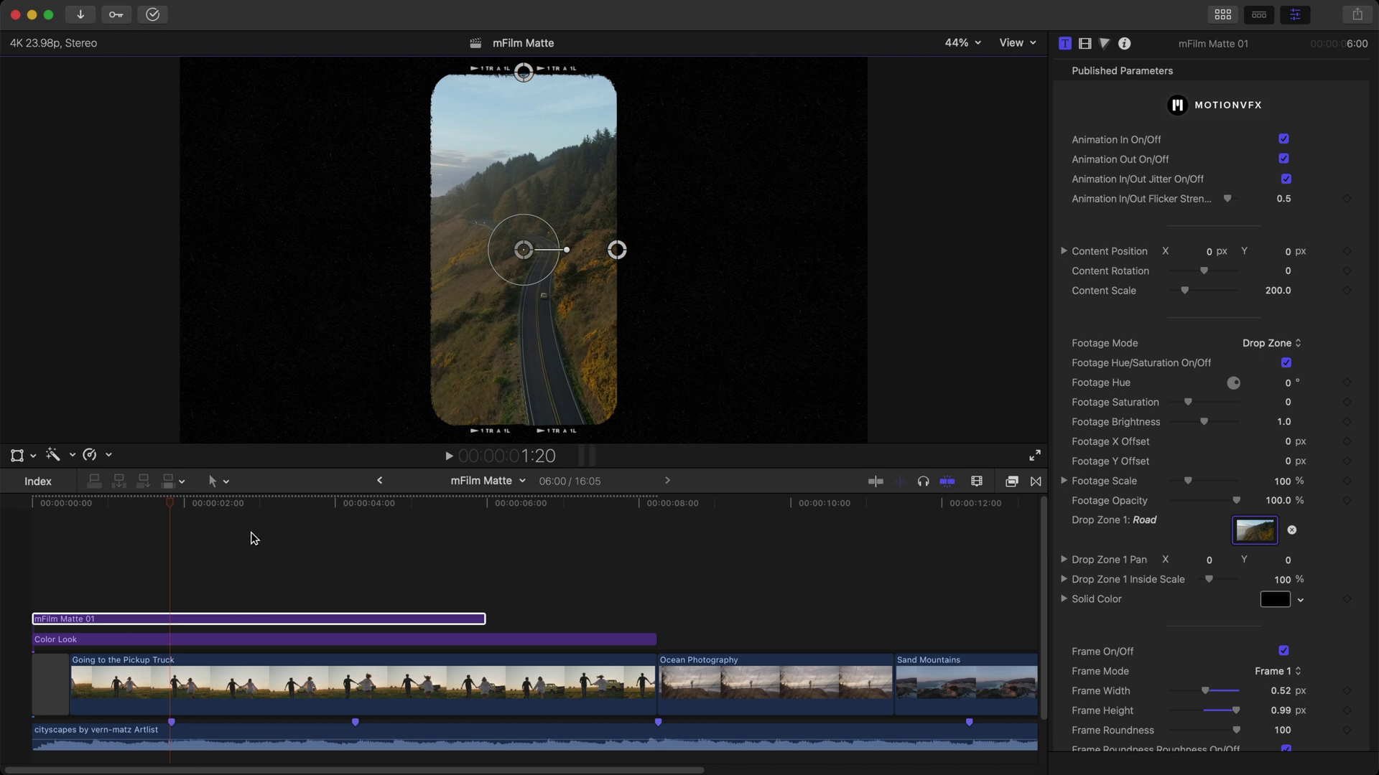
{"action": "left_click", "coordinate": [354, 601]}
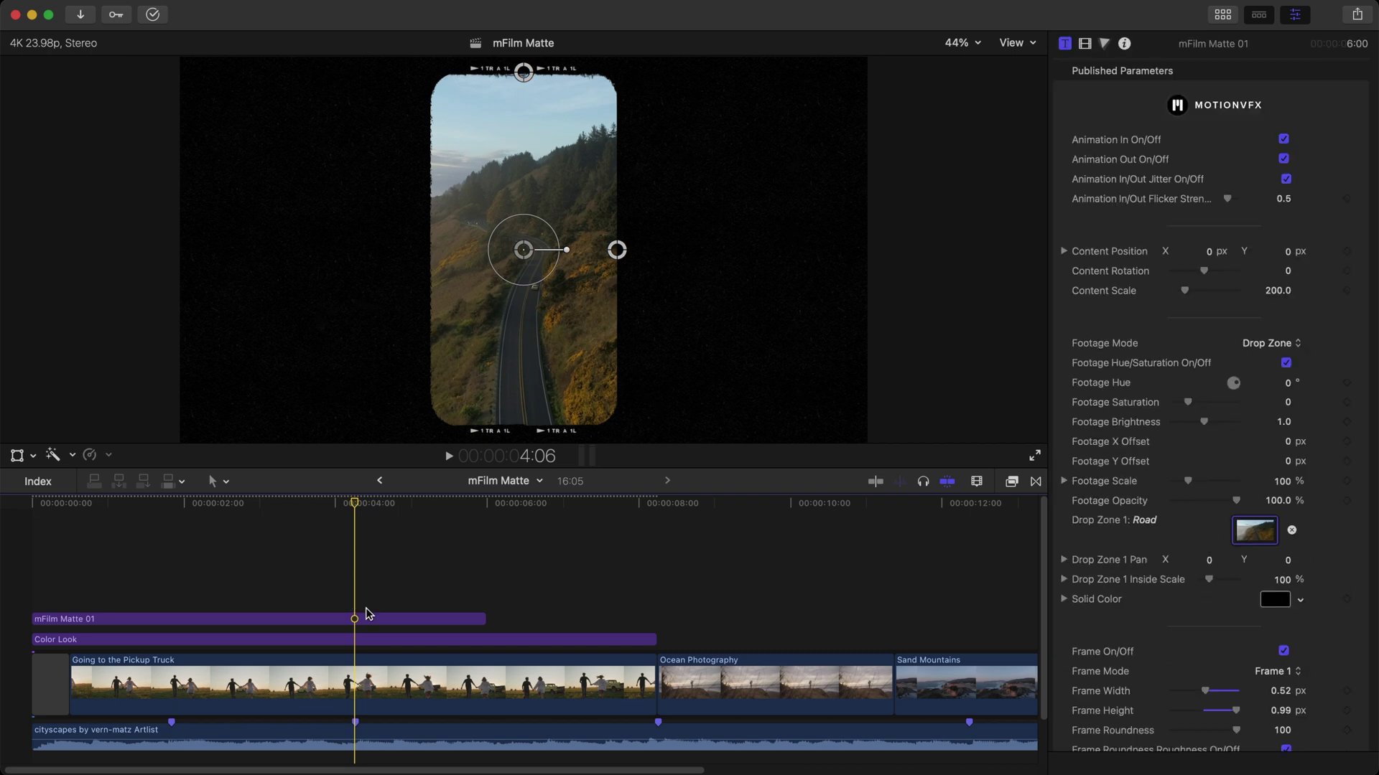
{"action": "left_click_drag", "start_coordinate": [484, 615], "coordinate": [367, 621]}
{"action": "left_click", "coordinate": [307, 586]}
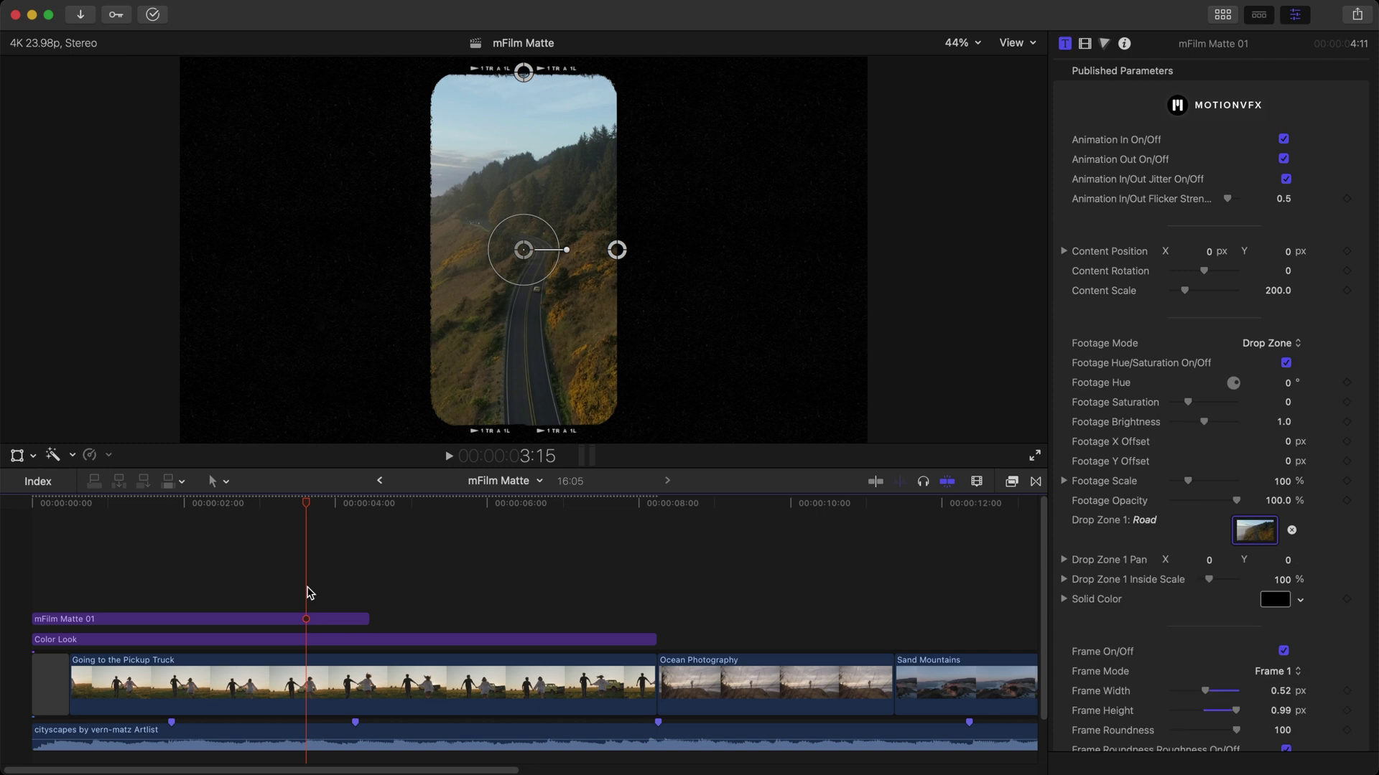
{"action": "key", "text": "space"}
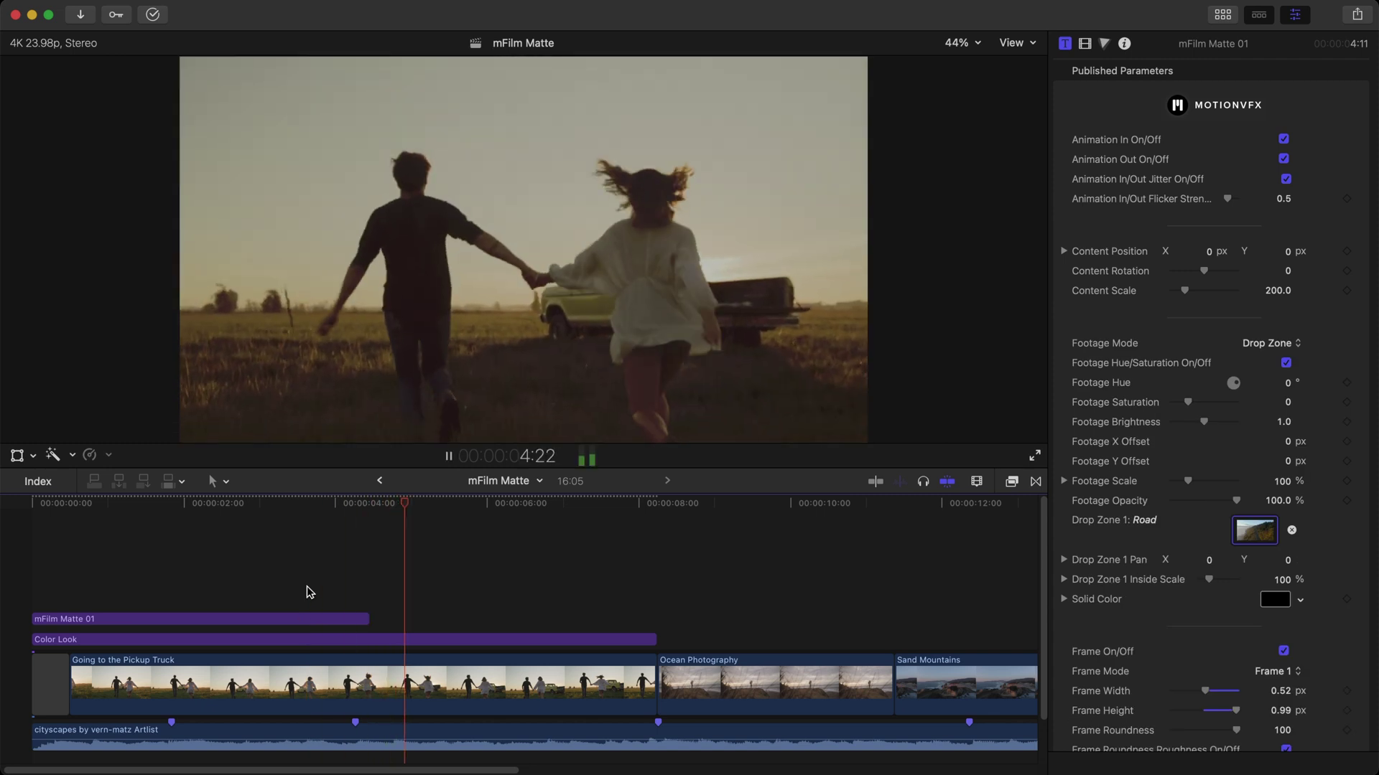
Stack Watching the Sunset, Mountain Range and Flying over the Ocean as connected clips at 6:00.
{"action": "left_click", "coordinate": [307, 586]}
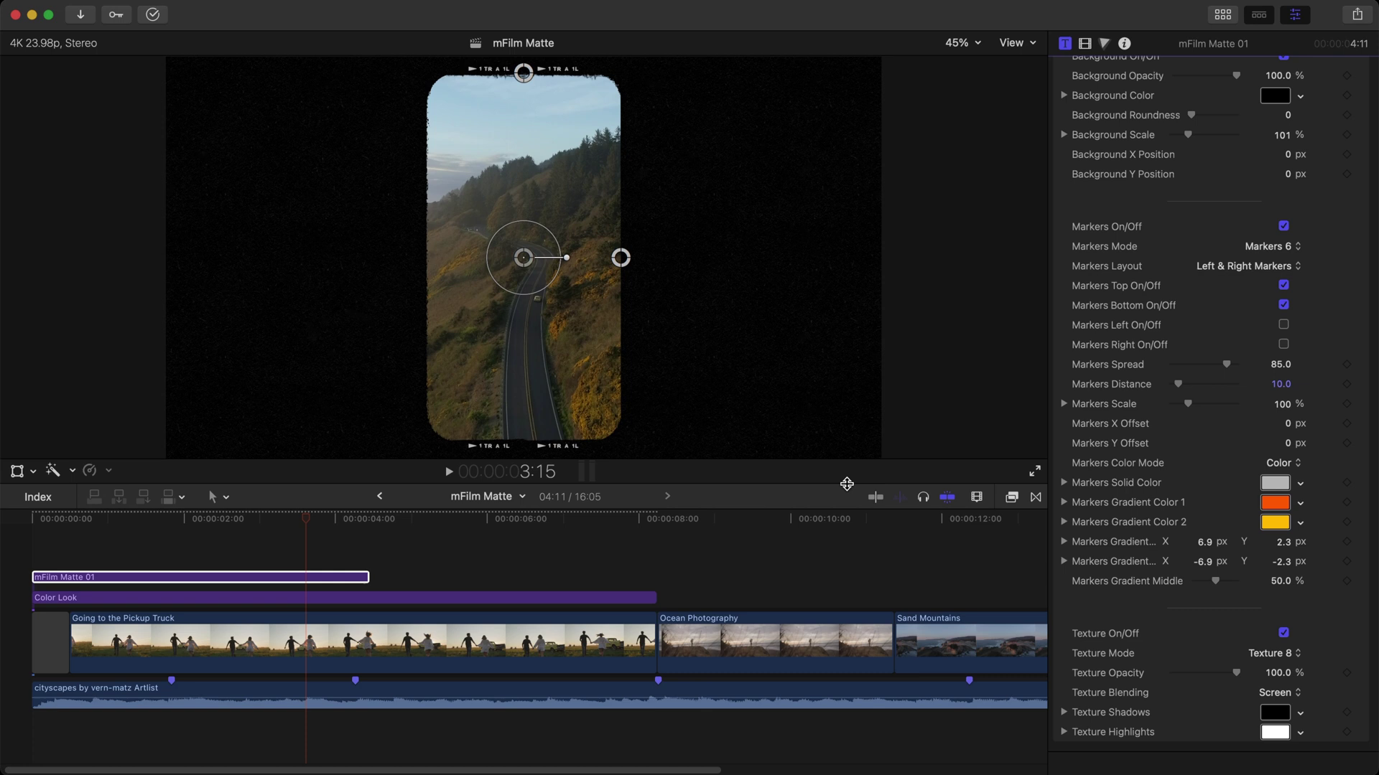
{"action": "left_click_drag", "start_coordinate": [846, 483], "coordinate": [847, 480]}
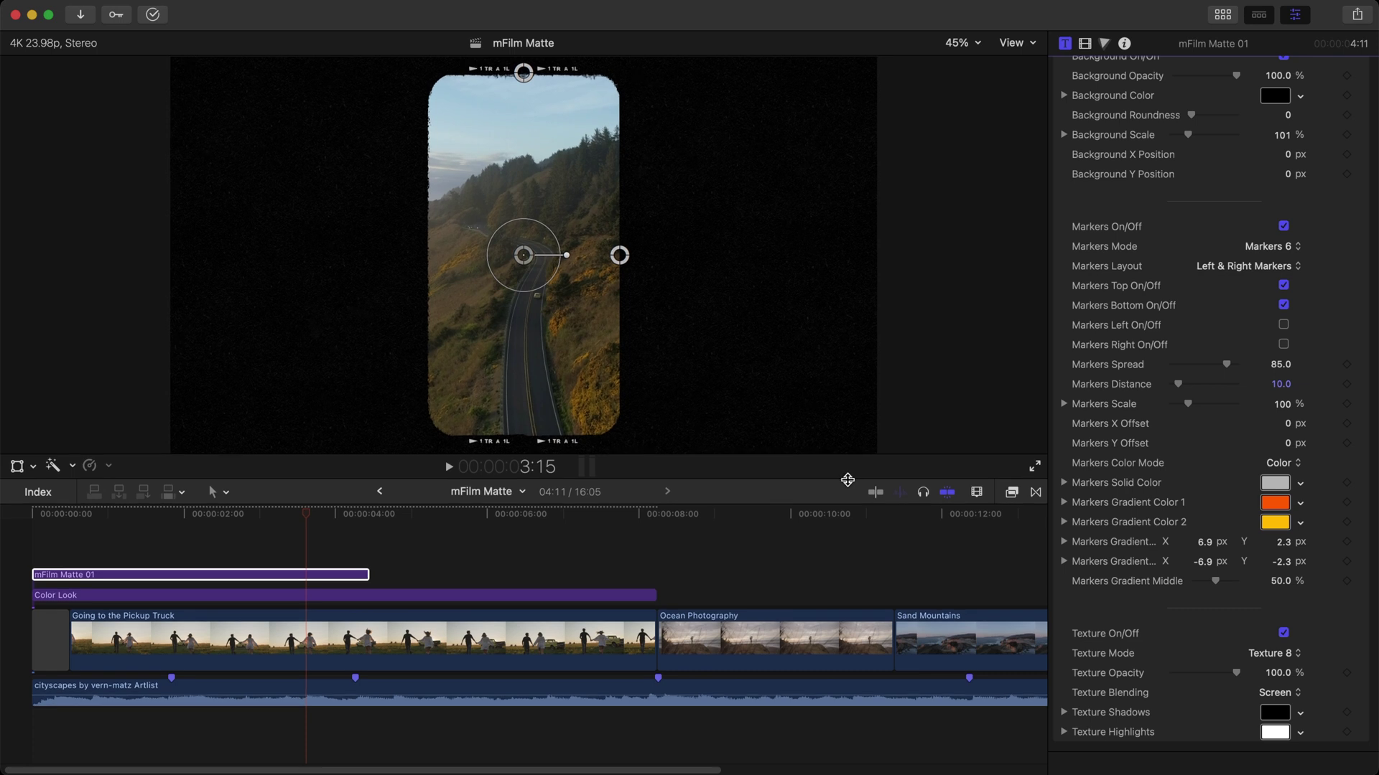
{"action": "key", "text": "ctrl+super+1"}
{"action": "scroll", "coordinate": [275, 329], "scroll_direction": "down", "scroll_amount": 3}
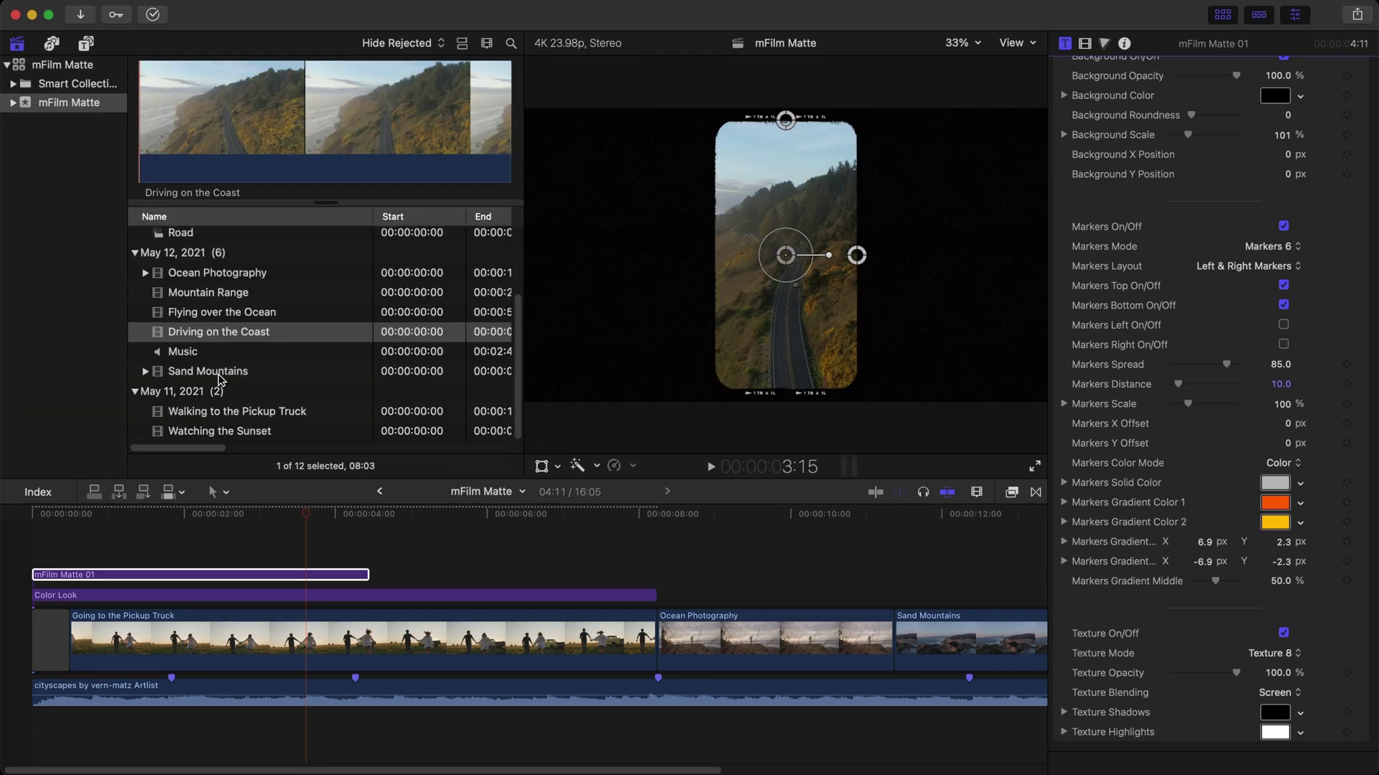
{"action": "left_click_drag", "start_coordinate": [226, 431], "coordinate": [553, 528]}
{"action": "left_click_drag", "start_coordinate": [209, 292], "coordinate": [553, 524]}
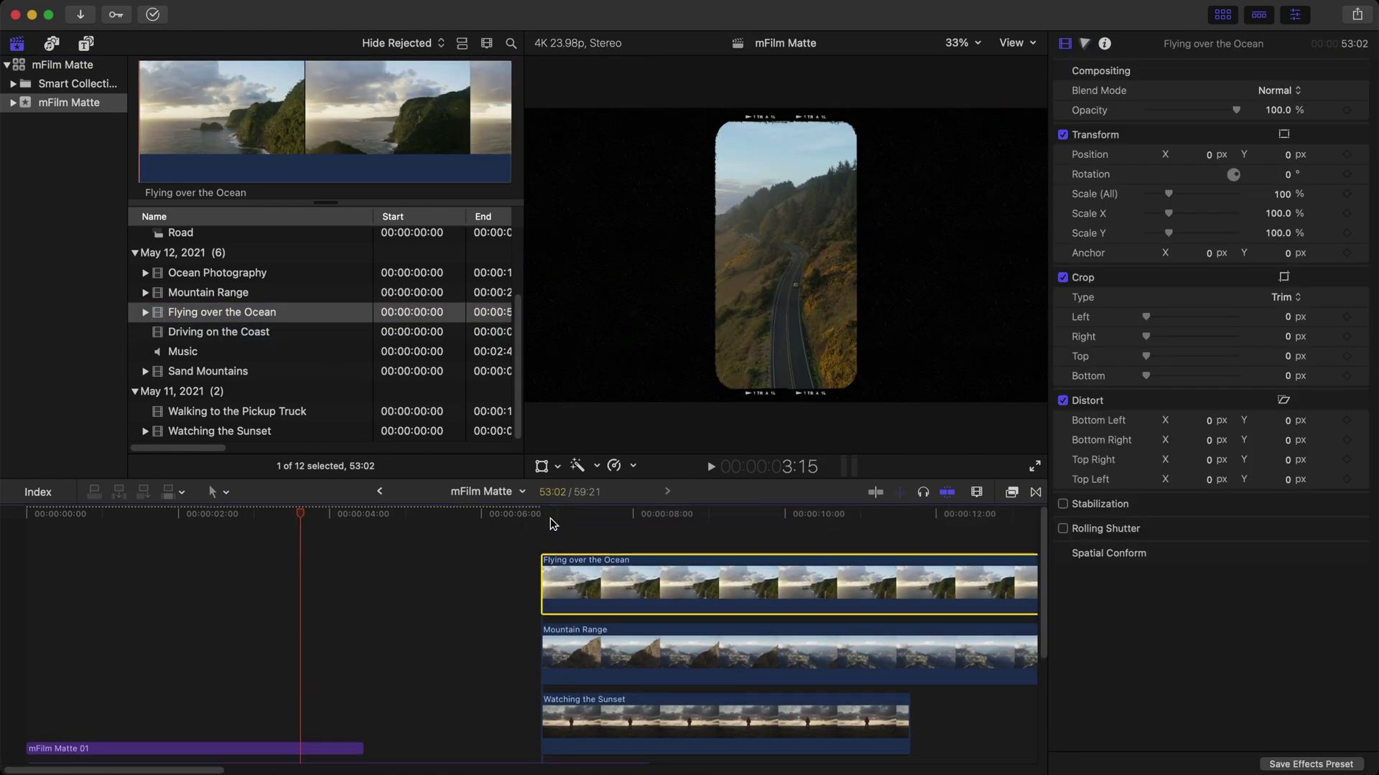
Place the mFilm Matte 31 title above the three stacked clips.
{"action": "left_click", "coordinate": [85, 45]}
{"action": "scroll", "coordinate": [230, 295], "scroll_direction": "down", "scroll_amount": 5}
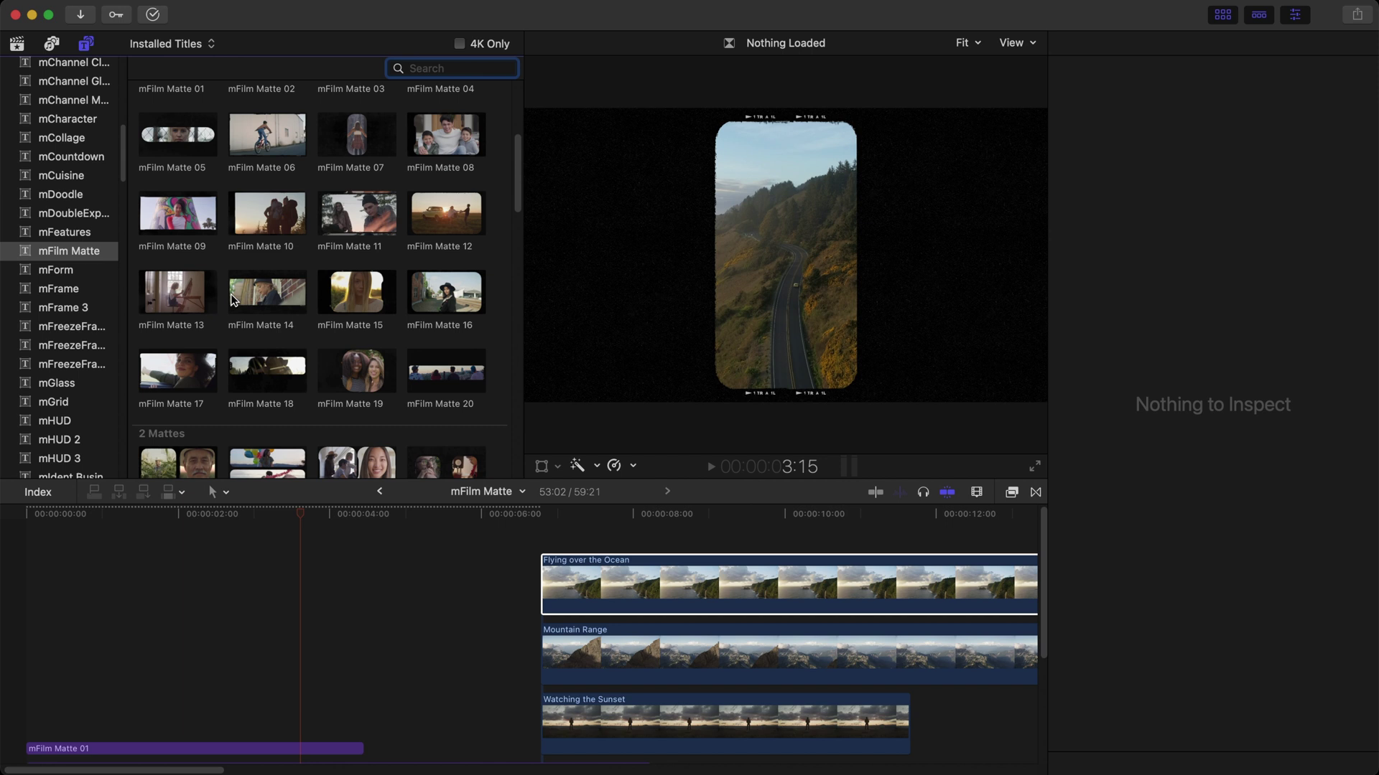
{"action": "scroll", "coordinate": [230, 294], "scroll_direction": "down", "scroll_amount": 5}
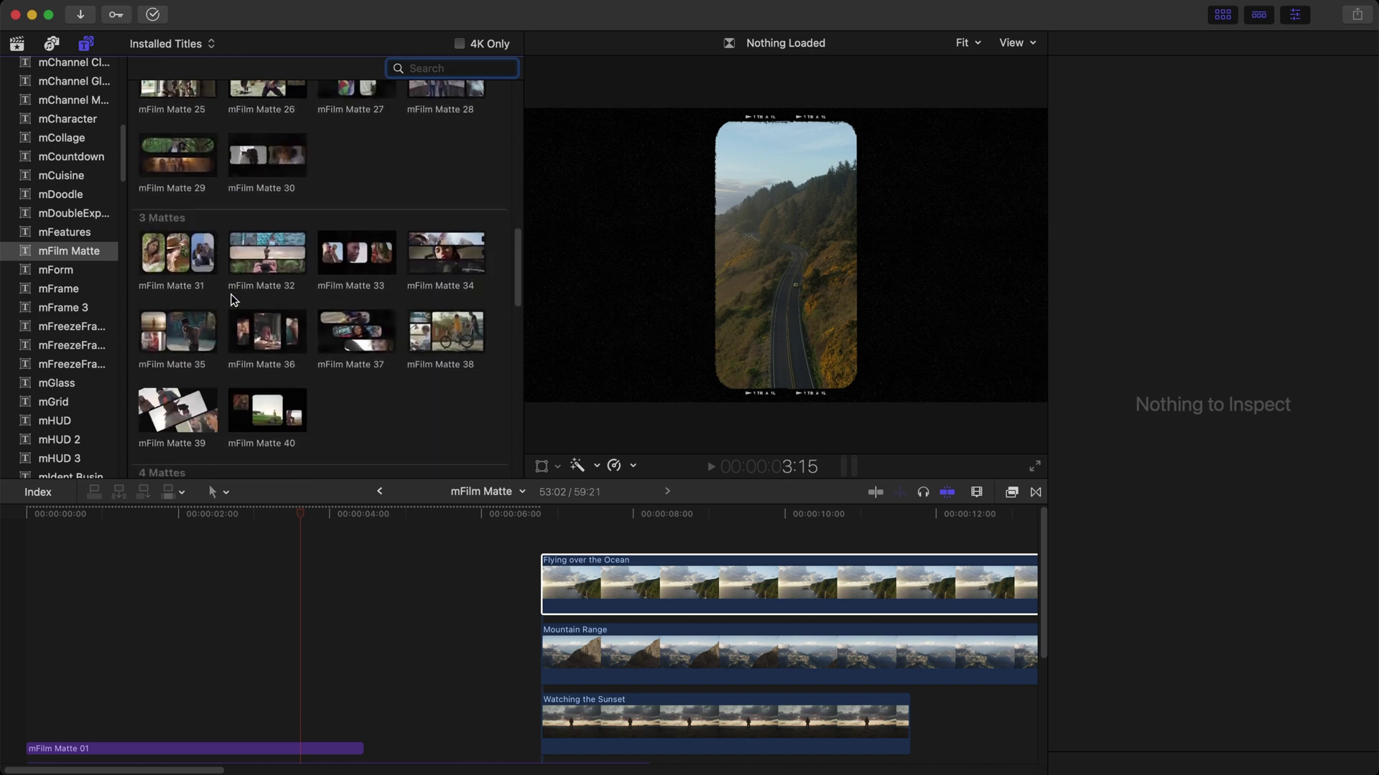
{"action": "left_click_drag", "start_coordinate": [194, 252], "coordinate": [548, 523]}
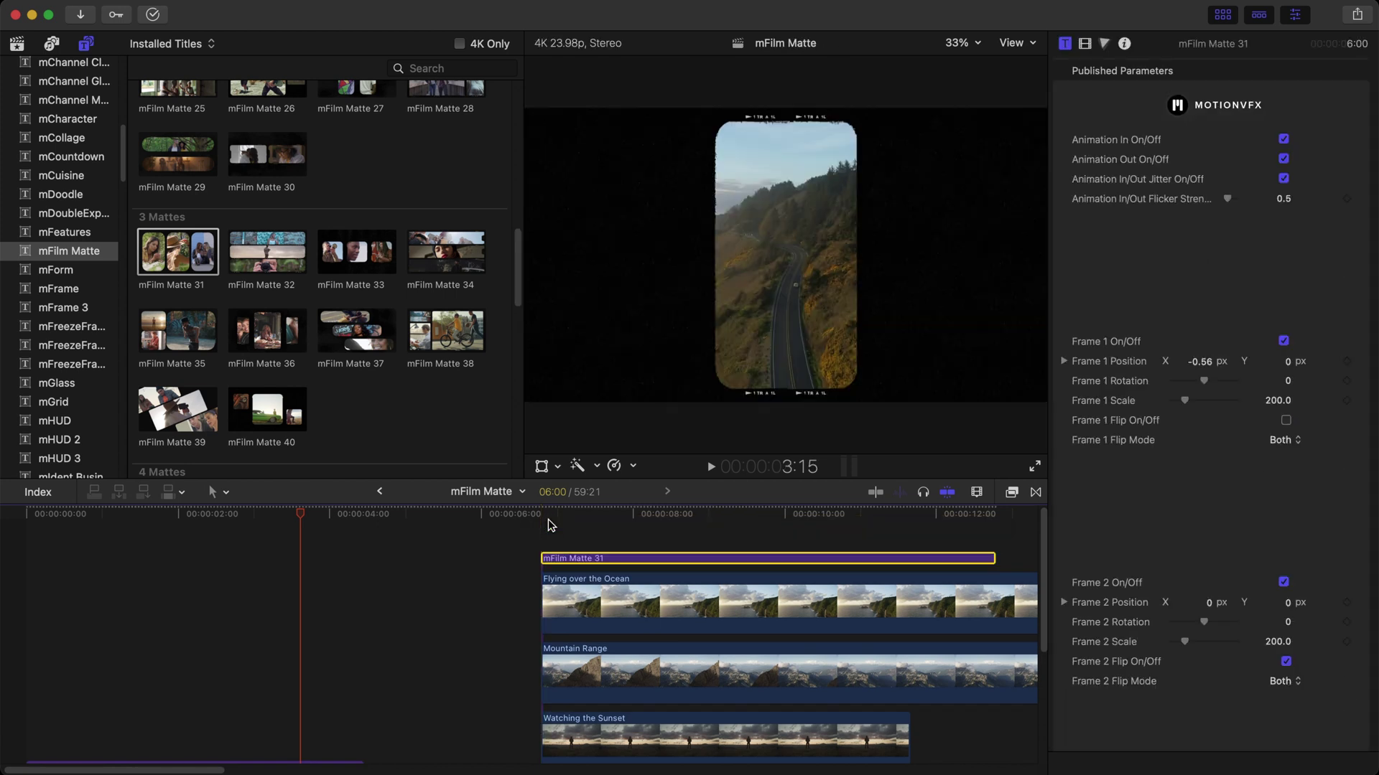
Apply Mountain Range to the matte's Drop Zone 1.
{"action": "left_click", "coordinate": [650, 517]}
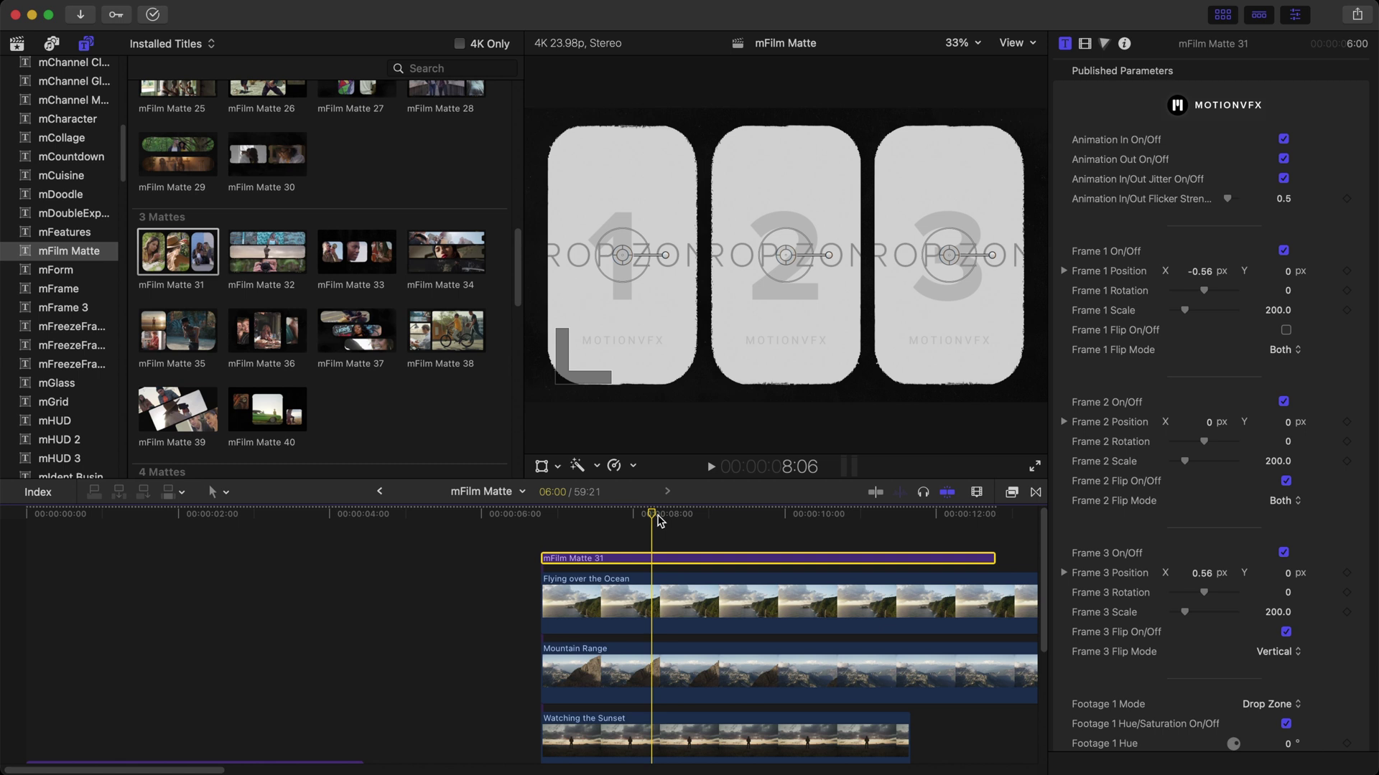
{"action": "left_click", "coordinate": [622, 255]}
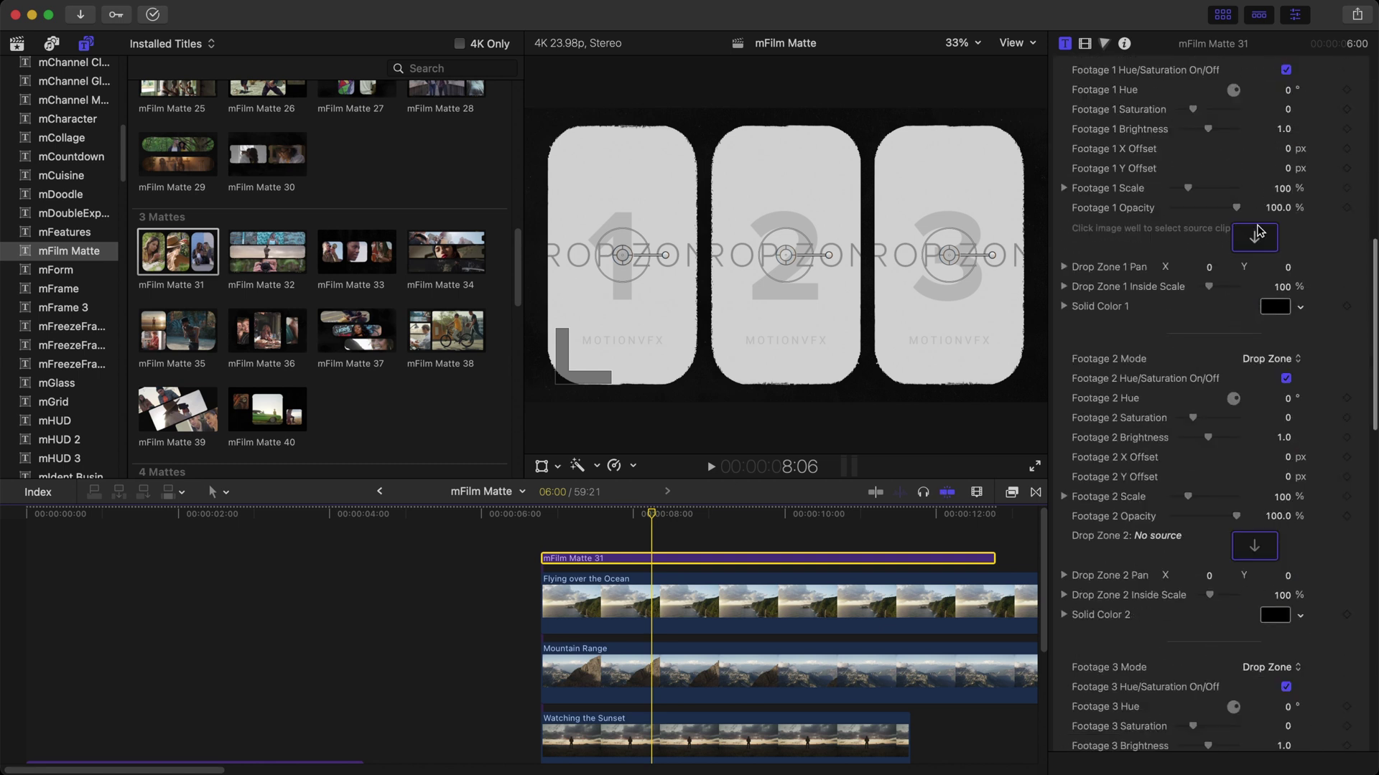
{"action": "key", "text": "ctrl+super+1"}
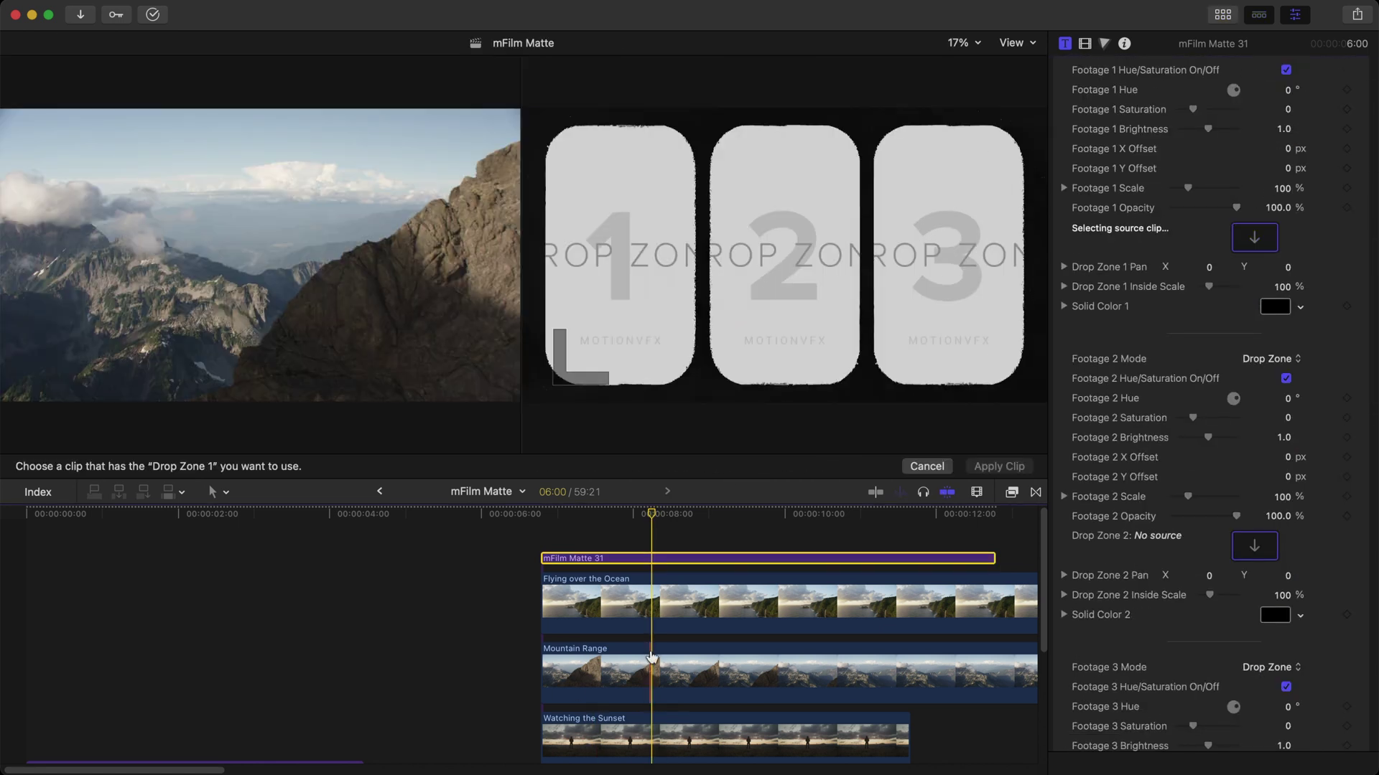
{"action": "left_click", "coordinate": [845, 686]}
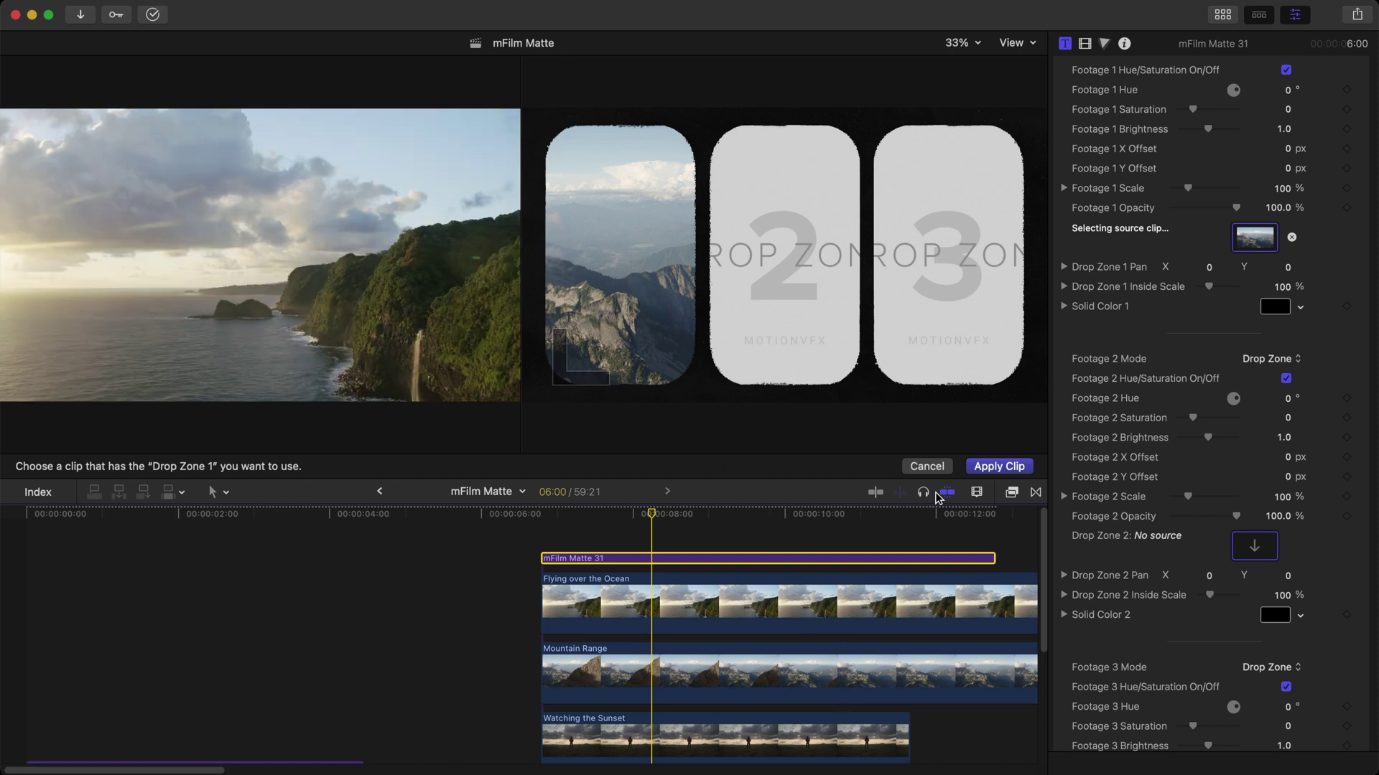
{"action": "left_click", "coordinate": [1008, 468]}
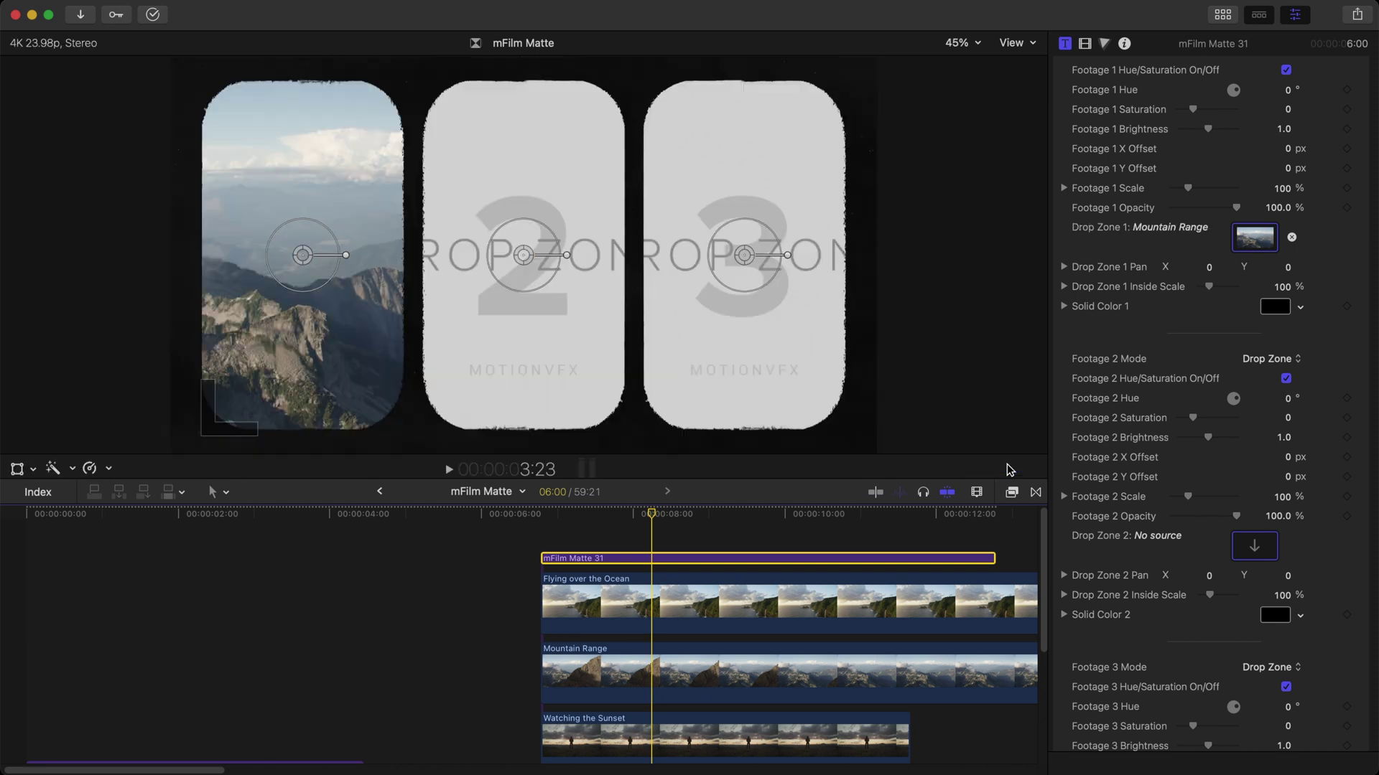
Fill Drop Zones 2 and 3 with Watching the Sunset and Flying over the Ocean, then select the sources.
{"action": "left_click", "coordinate": [1254, 545]}
{"action": "left_click", "coordinate": [672, 726]}
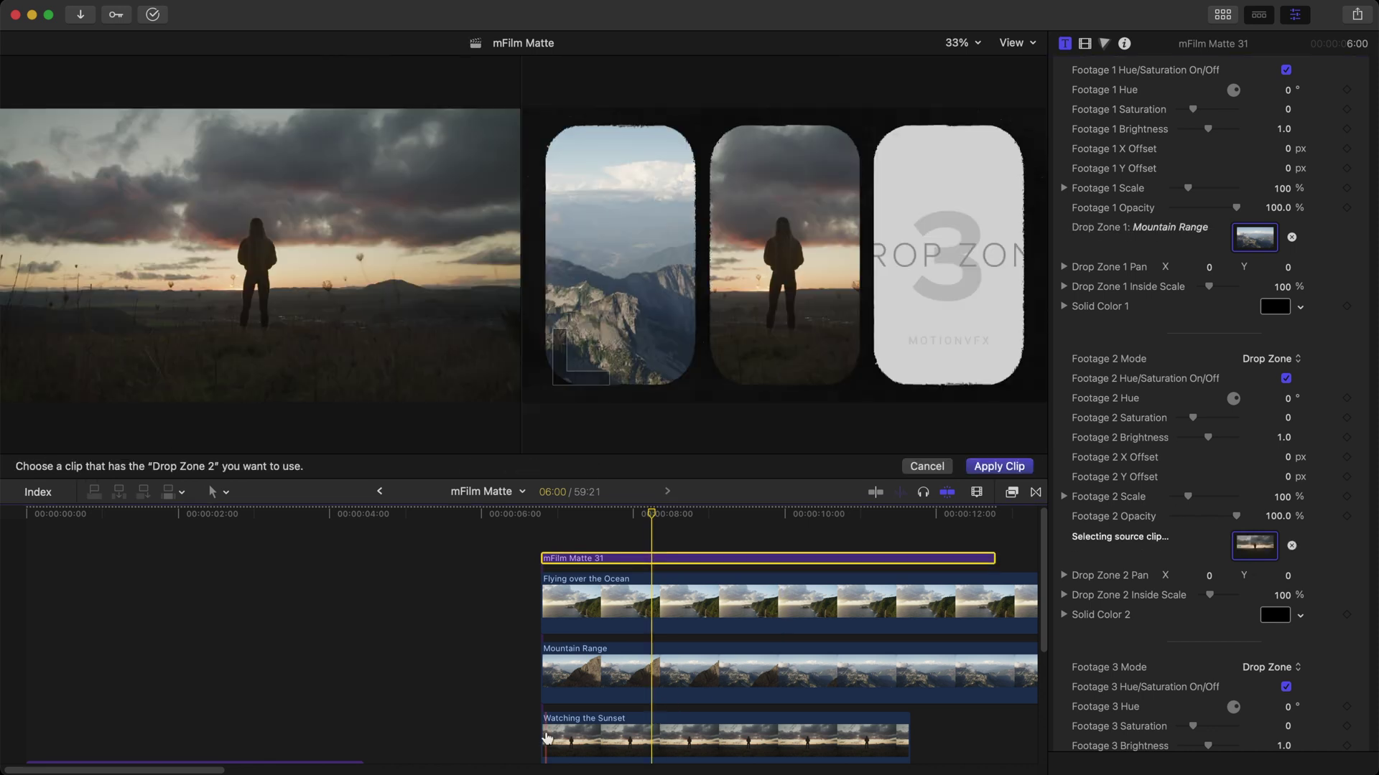
{"action": "left_click", "coordinate": [999, 466]}
{"action": "left_click", "coordinate": [1255, 632]}
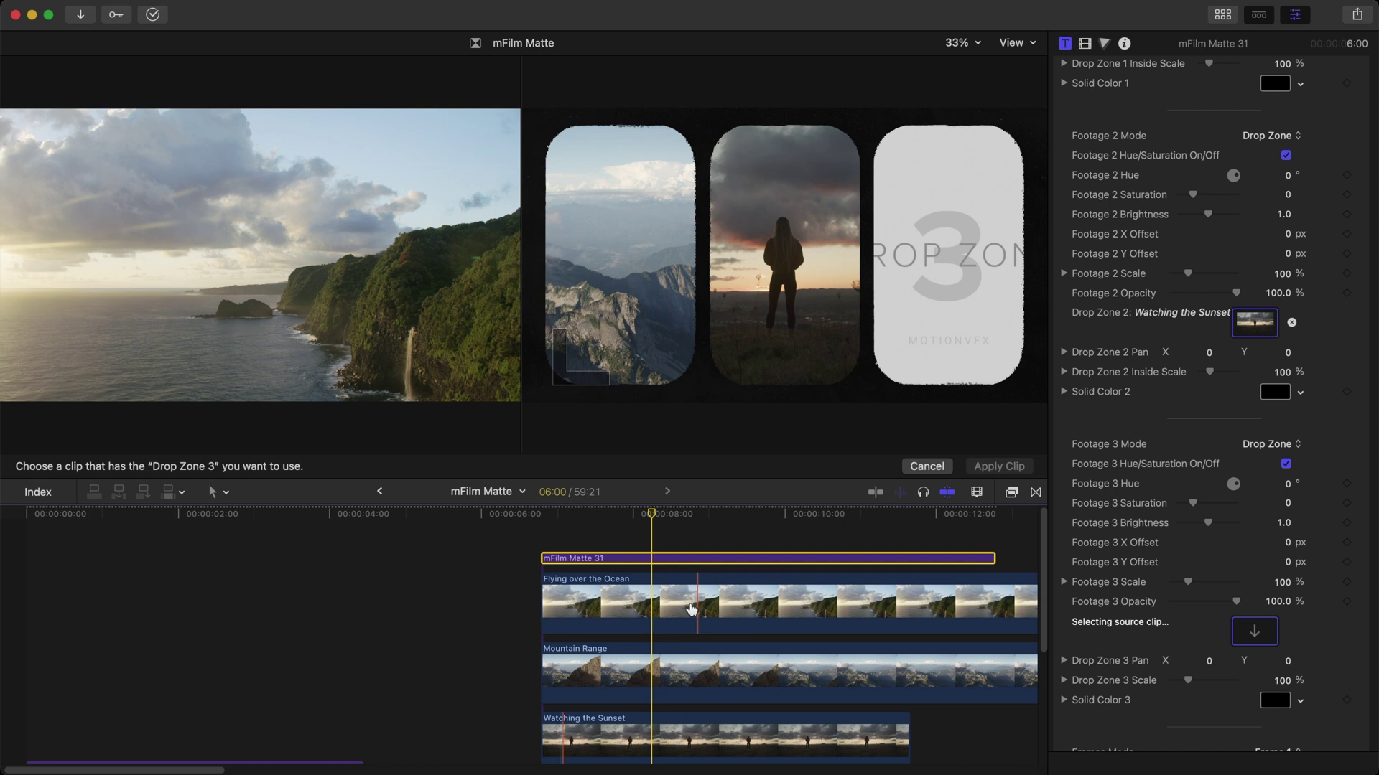
{"action": "scroll", "coordinate": [849, 600], "scroll_direction": "right", "scroll_amount": 10}
{"action": "left_click", "coordinate": [579, 592]}
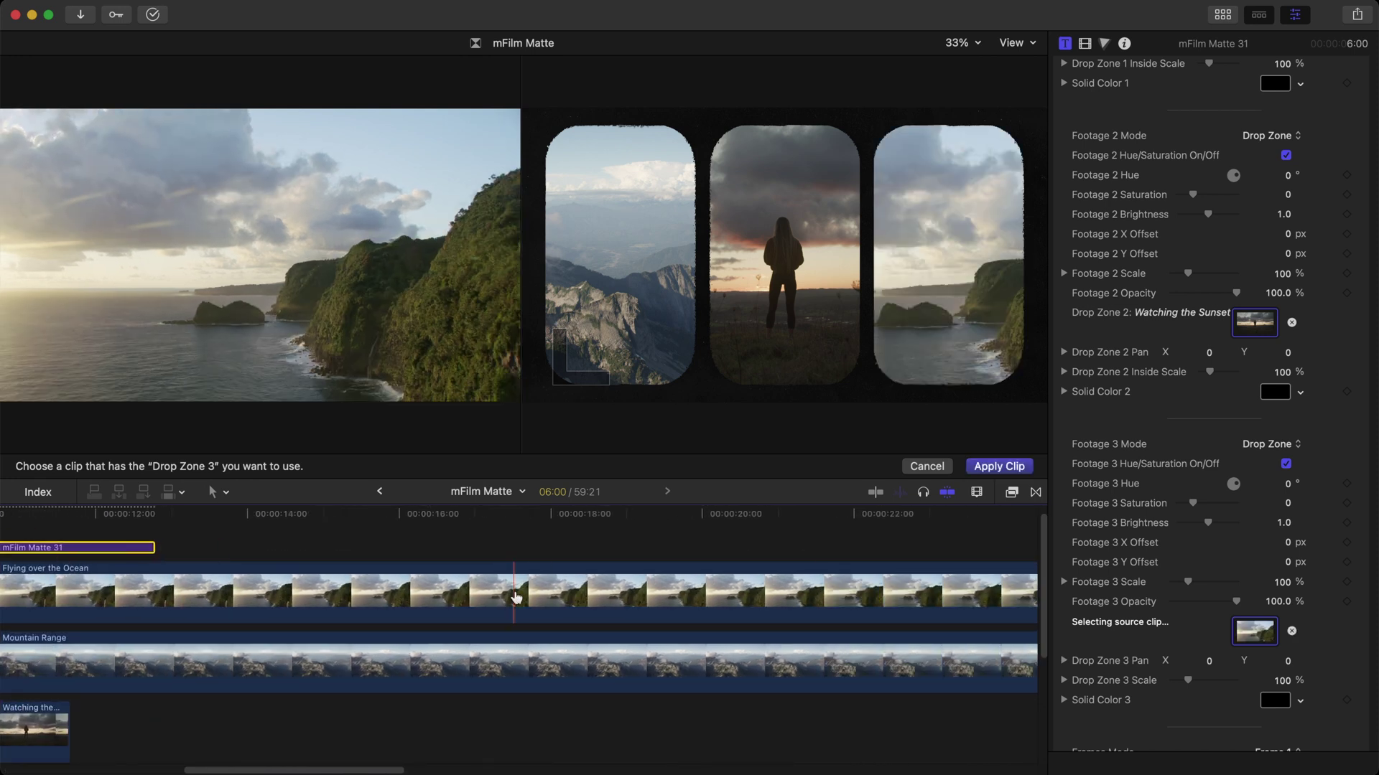
{"action": "left_click", "coordinate": [1009, 473]}
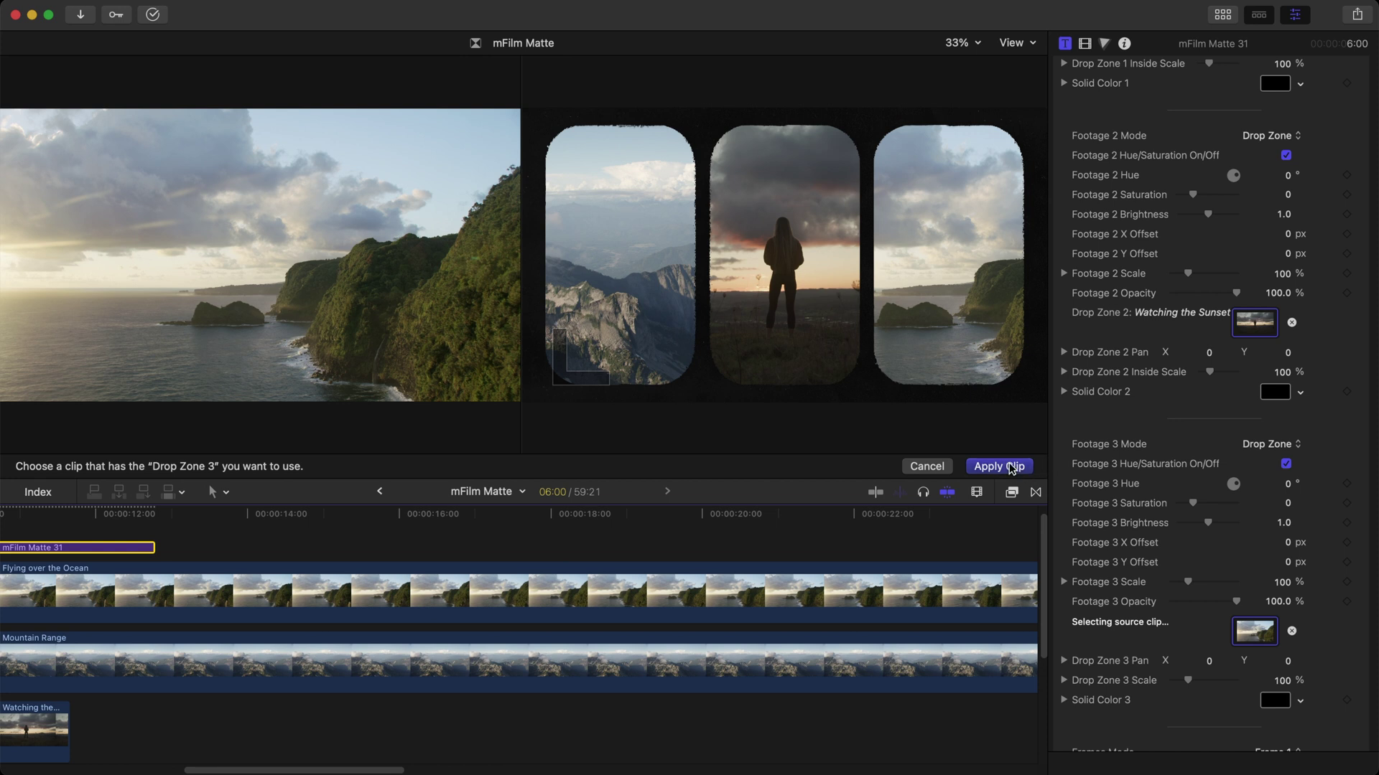
{"action": "left_click_drag", "start_coordinate": [148, 568], "coordinate": [285, 696]}
Delete the three source clips from the timeline.
{"action": "key", "text": "Delete"}
{"action": "key", "text": "ctrl+super+1"}
{"action": "scroll", "coordinate": [1341, 567], "scroll_direction": "down", "scroll_amount": 10}
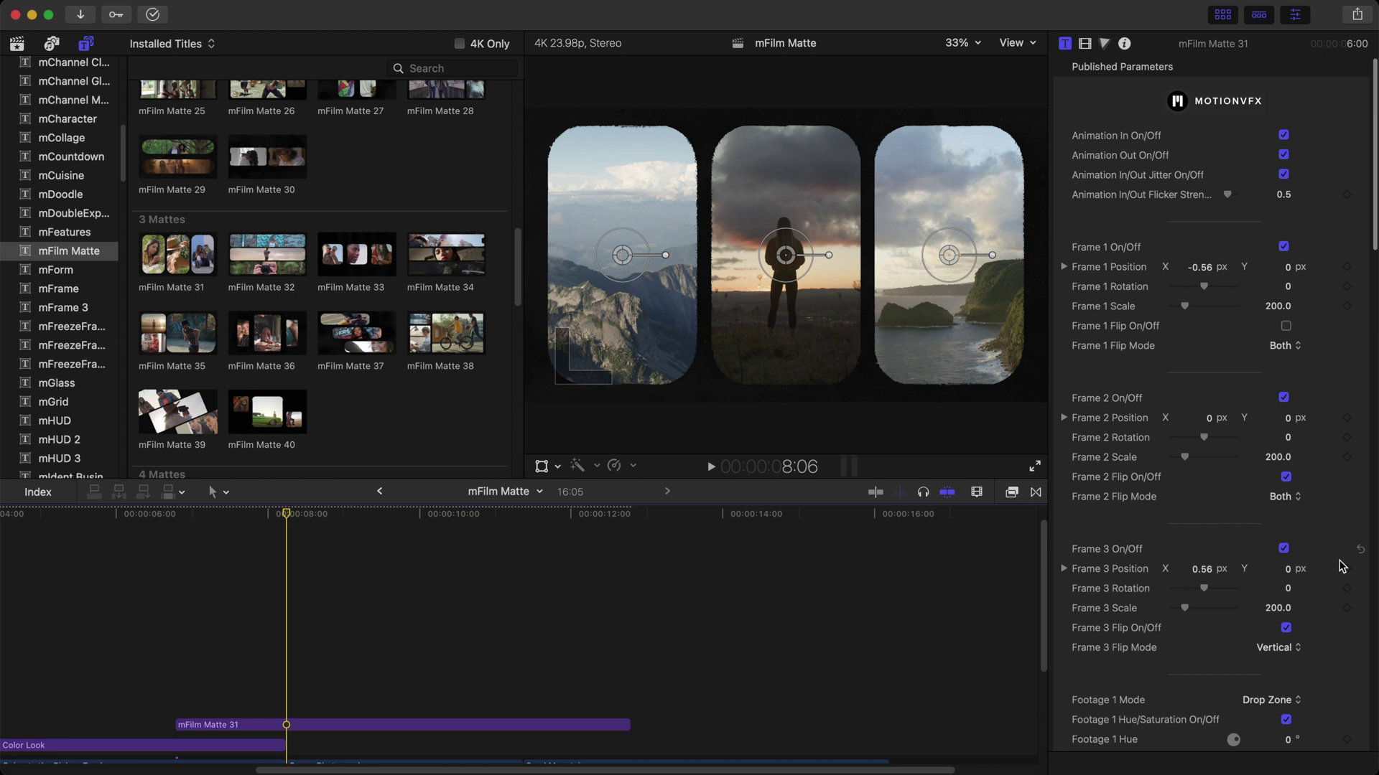
{"action": "scroll", "coordinate": [1342, 566], "scroll_direction": "down", "scroll_amount": 7}
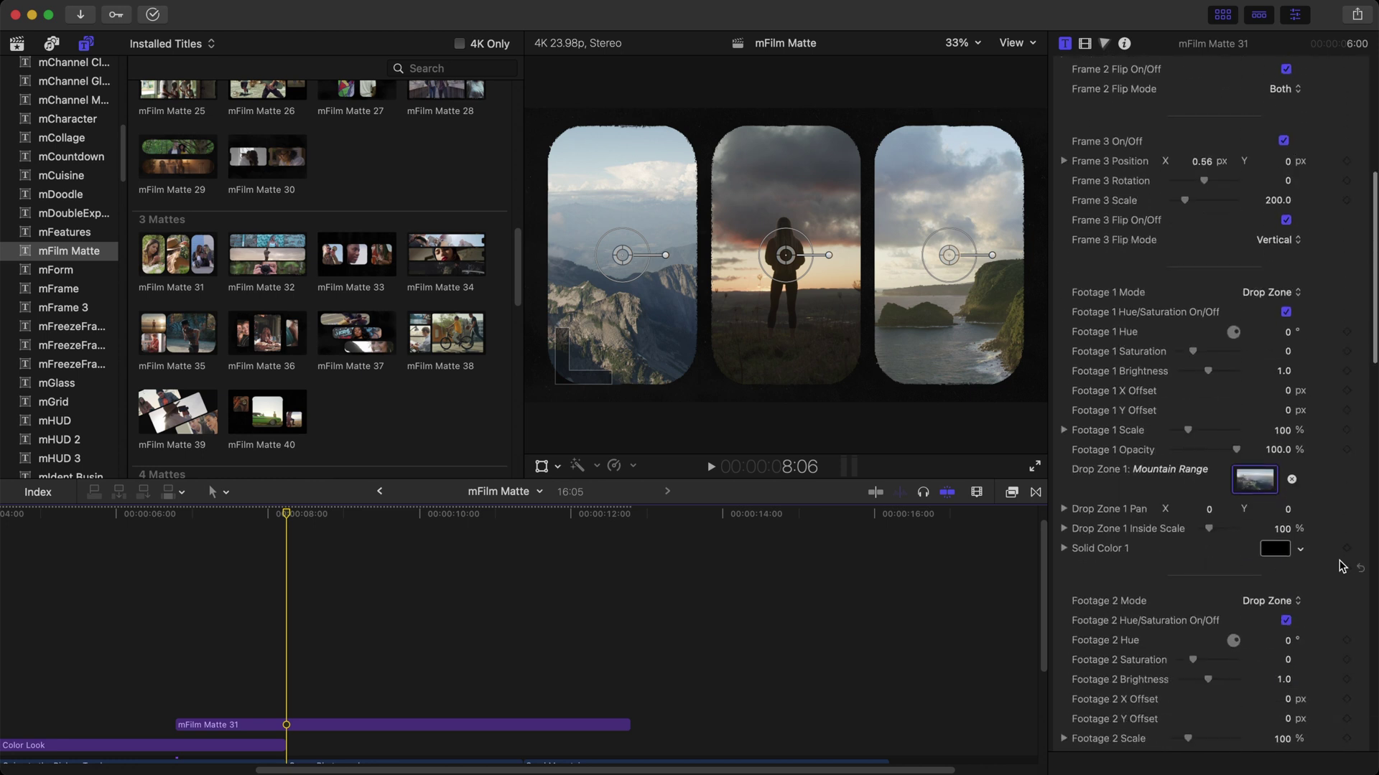
{"action": "scroll", "coordinate": [1342, 567], "scroll_direction": "down", "scroll_amount": 3}
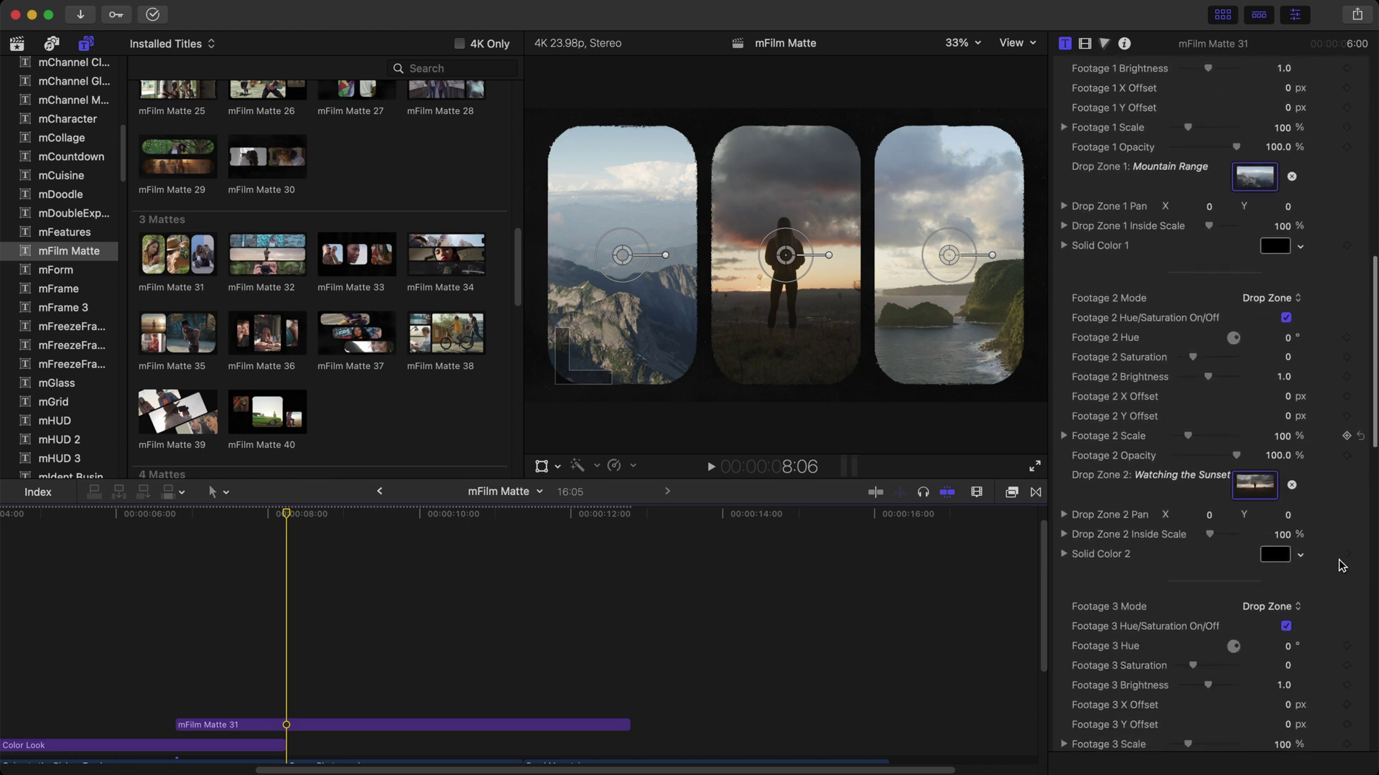
{"action": "key", "text": "ctrl+super+1"}
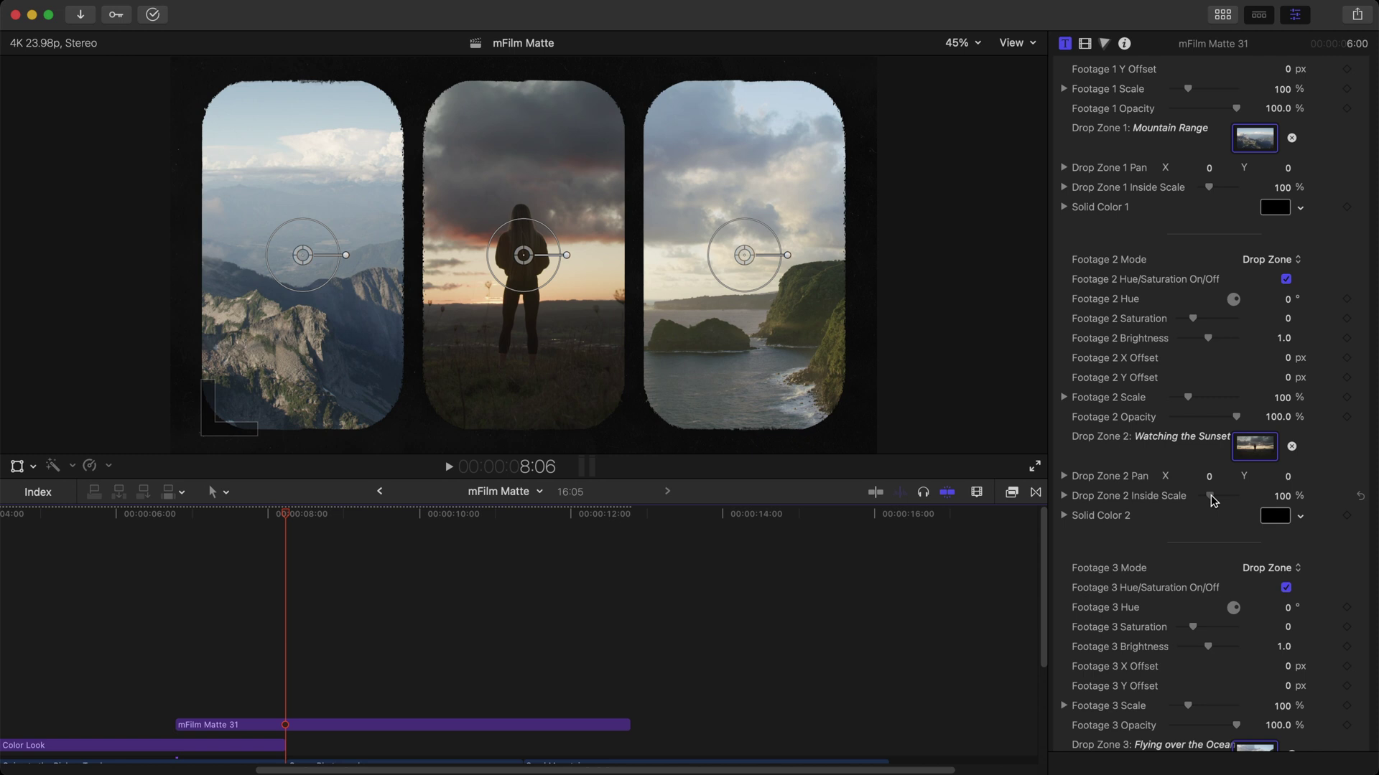
Set Drop Zone 2's inside scale to 90.
{"action": "left_click_drag", "start_coordinate": [1211, 501], "coordinate": [1210, 497]}
{"action": "left_click", "coordinate": [1287, 499]}
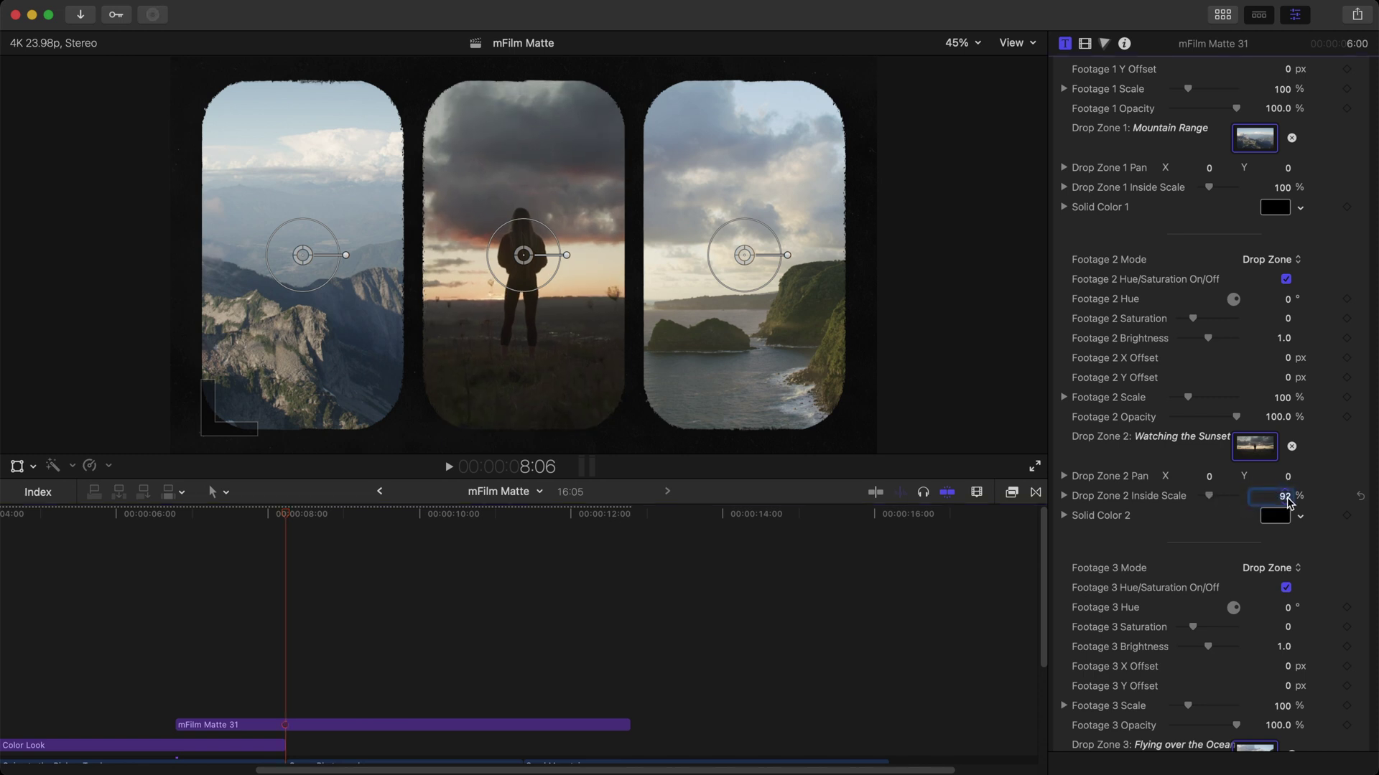
{"action": "type", "text": "90"}
{"action": "key", "text": "Return"}
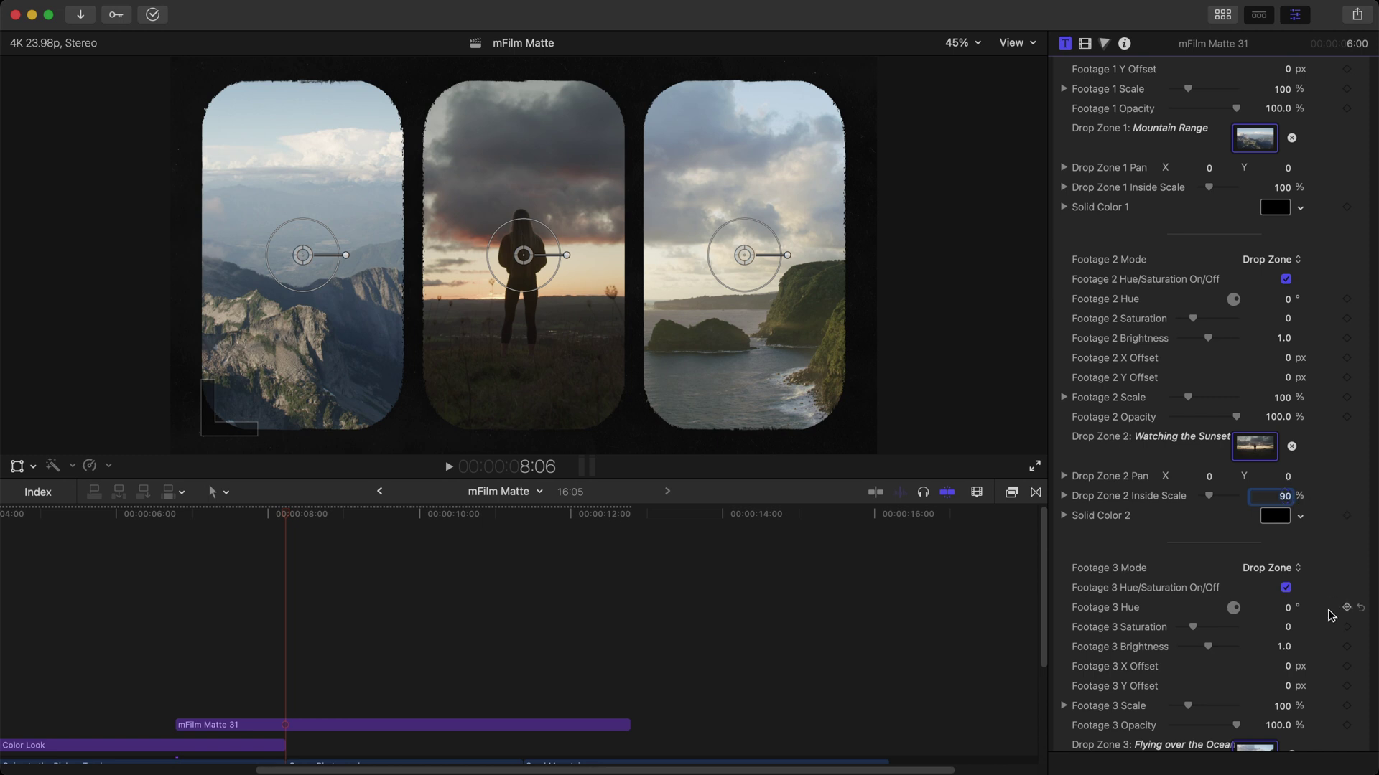
Set Footage 3's opacity to 90%.
{"action": "scroll", "coordinate": [1331, 614], "scroll_direction": "down", "scroll_amount": 3}
{"action": "scroll", "coordinate": [1330, 614], "scroll_direction": "down", "scroll_amount": 3}
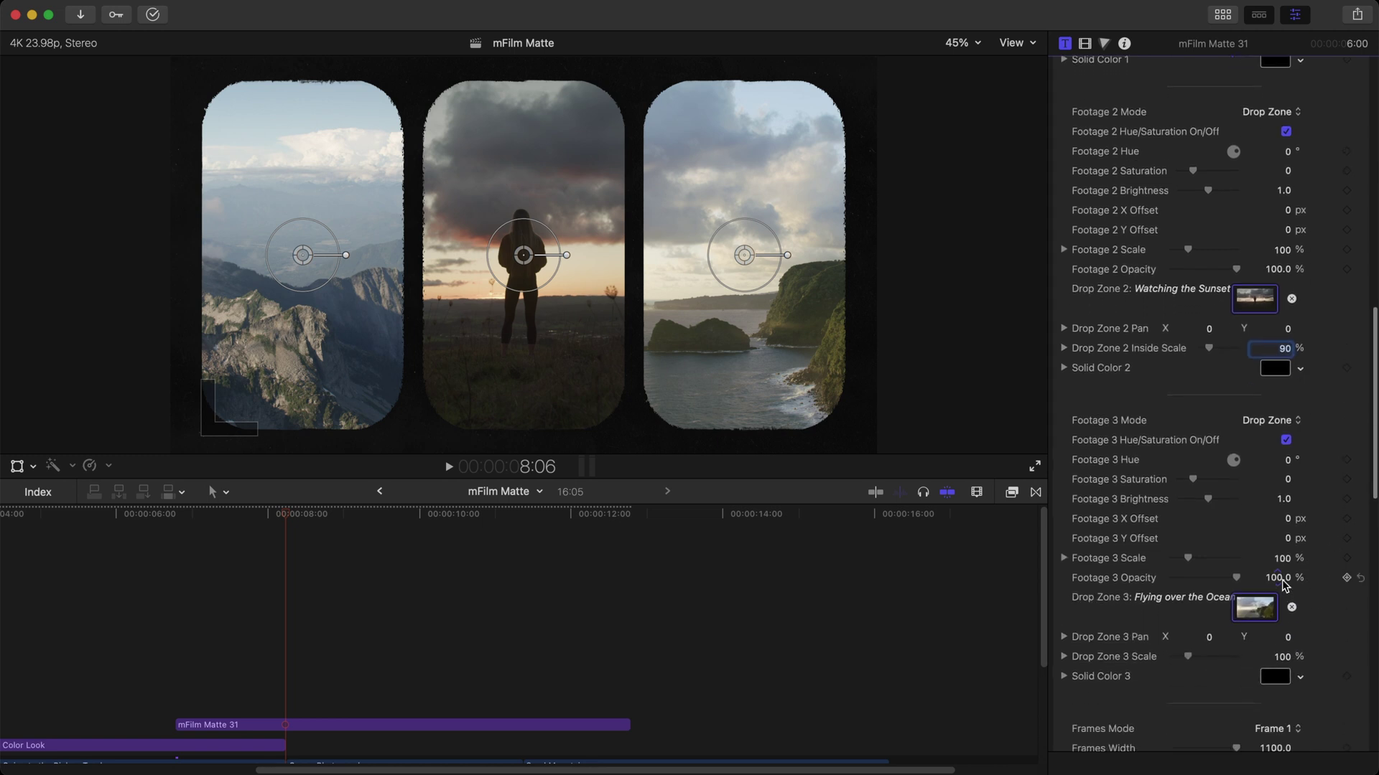
{"action": "left_click", "coordinate": [1277, 578]}
{"action": "type", "text": "90"}
{"action": "key", "text": "Return"}
{"action": "scroll", "coordinate": [1327, 639], "scroll_direction": "down", "scroll_amount": 12}
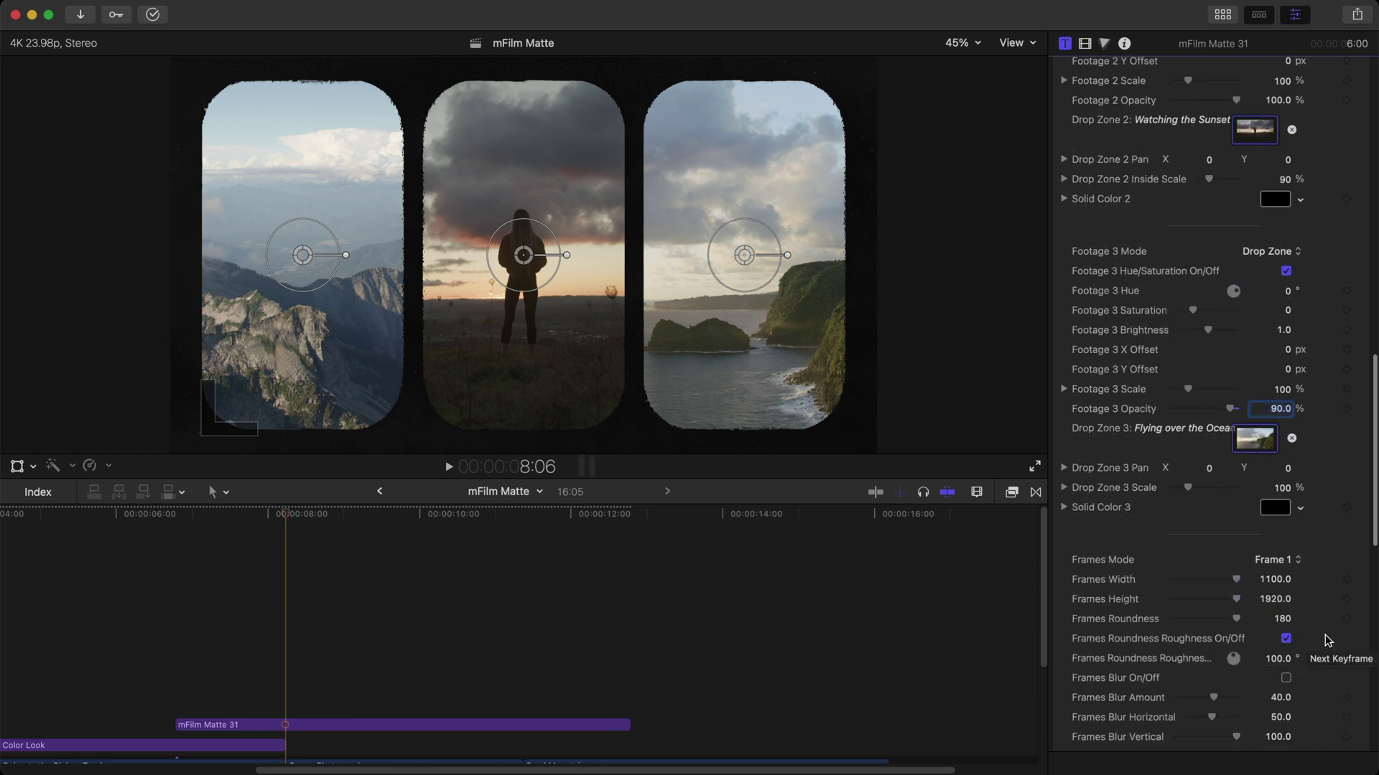
Set the frames' corner roundness to 50.
{"action": "left_click_drag", "start_coordinate": [1281, 443], "coordinate": [1343, 426]}
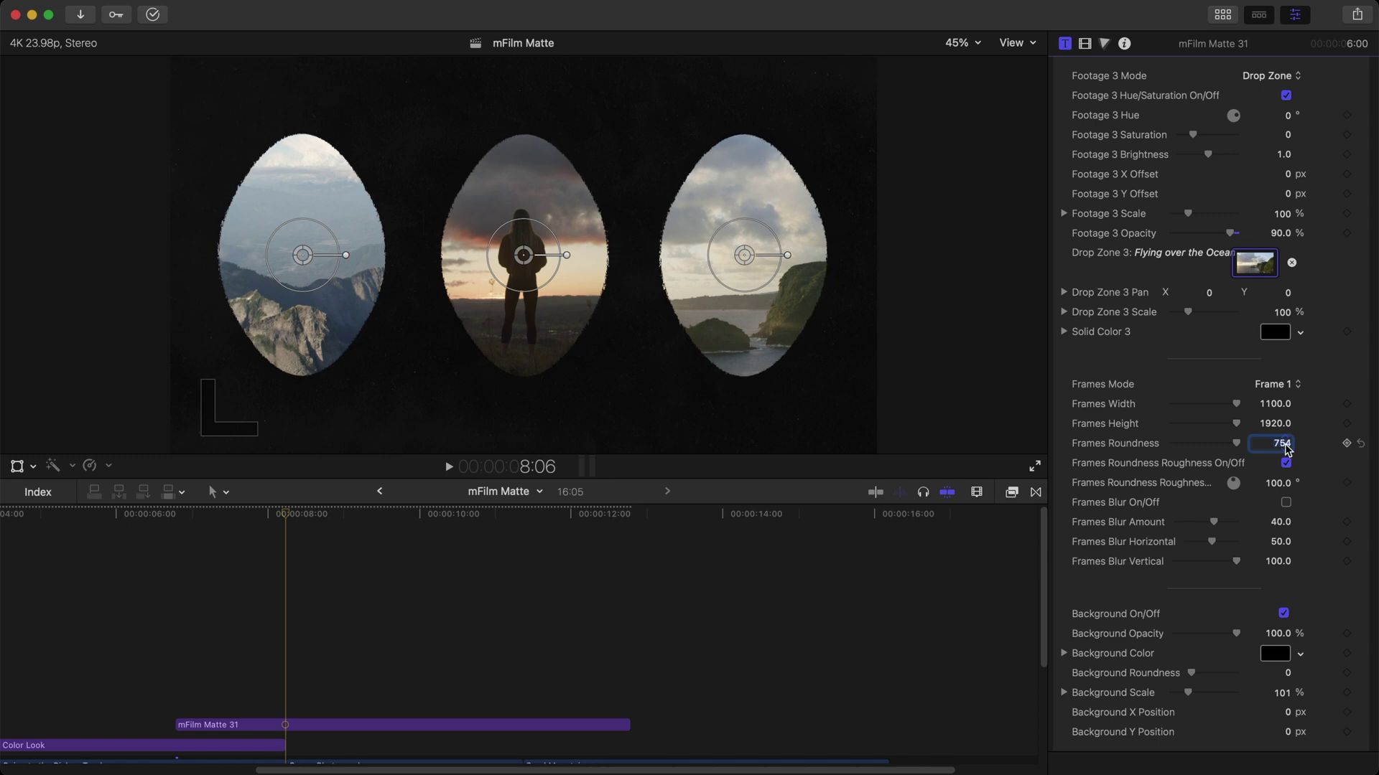
{"action": "type", "text": "50"}
{"action": "key", "text": "Return"}
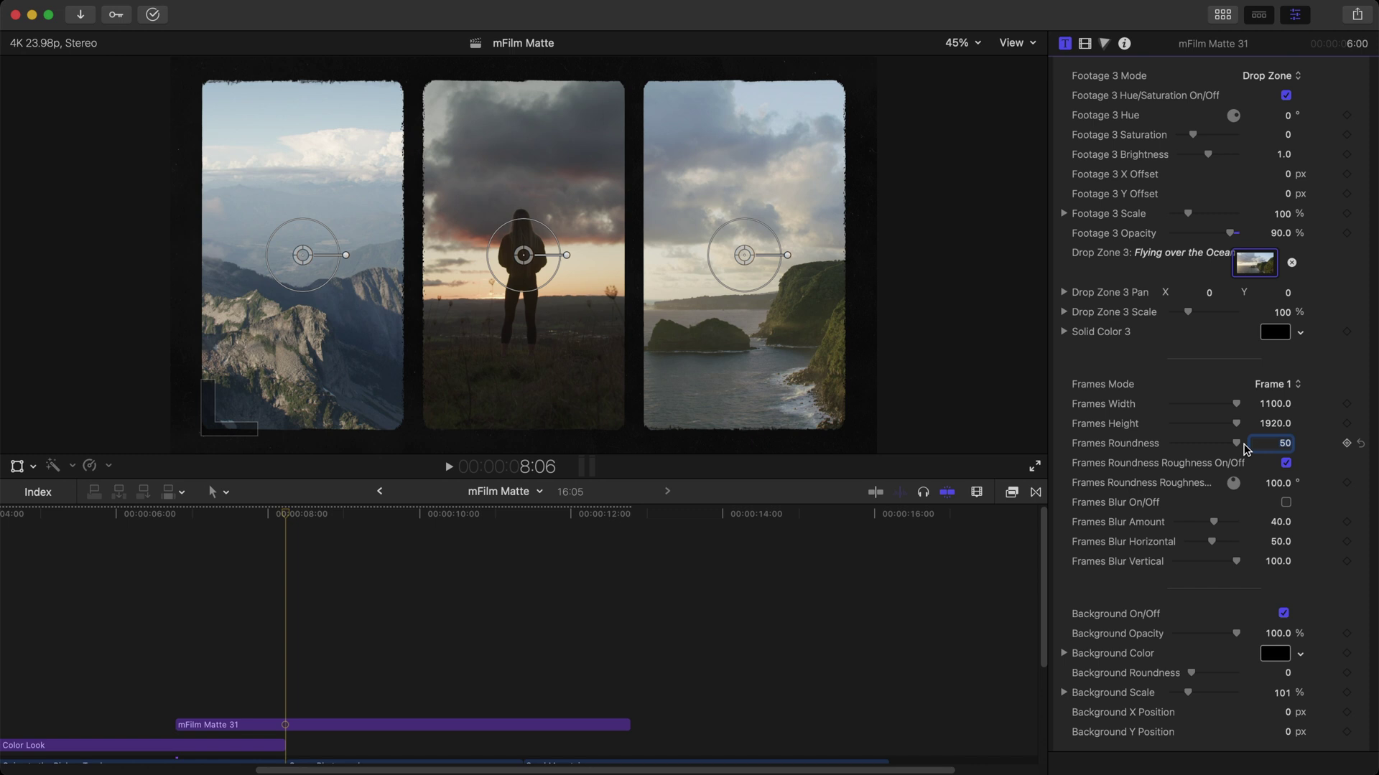
Turn on edge-code markers, including the top and right edges of each frame.
{"action": "scroll", "coordinate": [1323, 468], "scroll_direction": "down", "scroll_amount": 15}
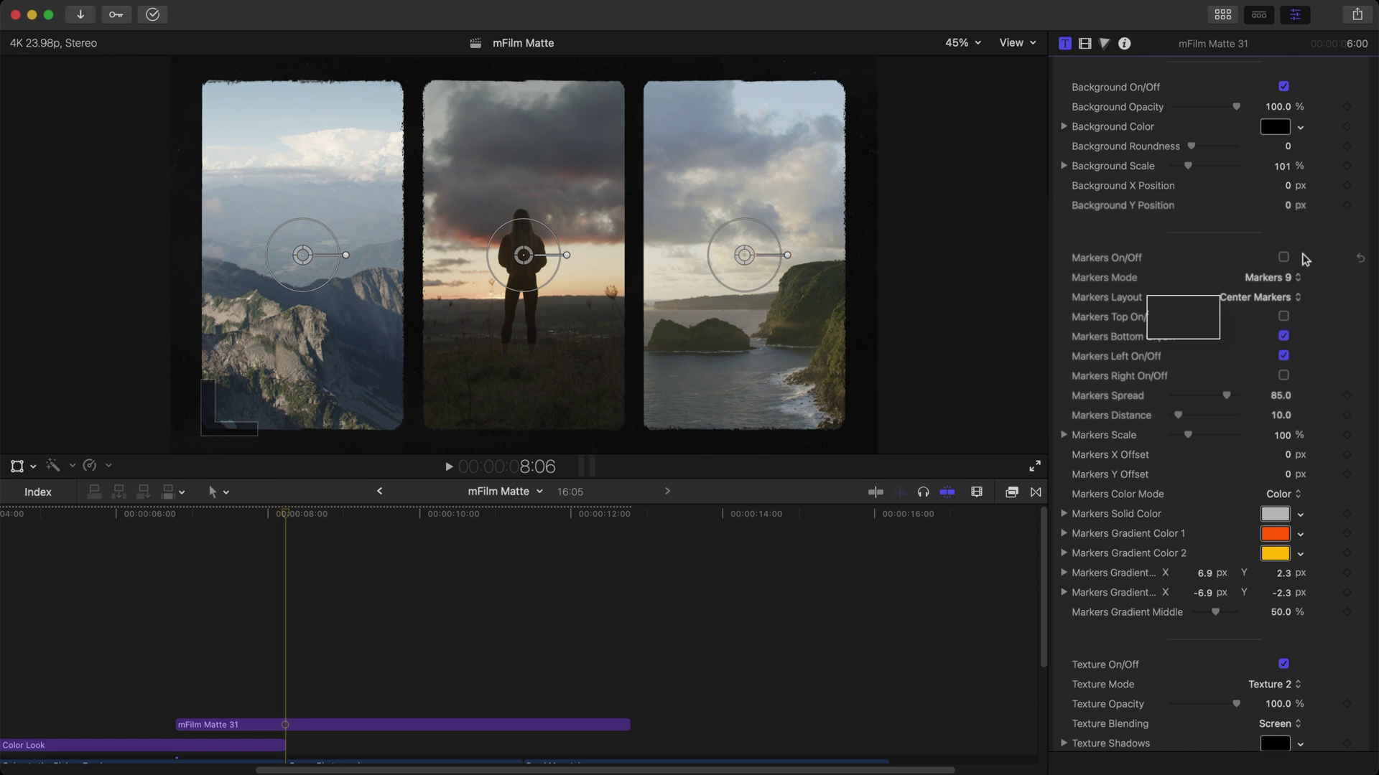
{"action": "left_click", "coordinate": [1334, 228]}
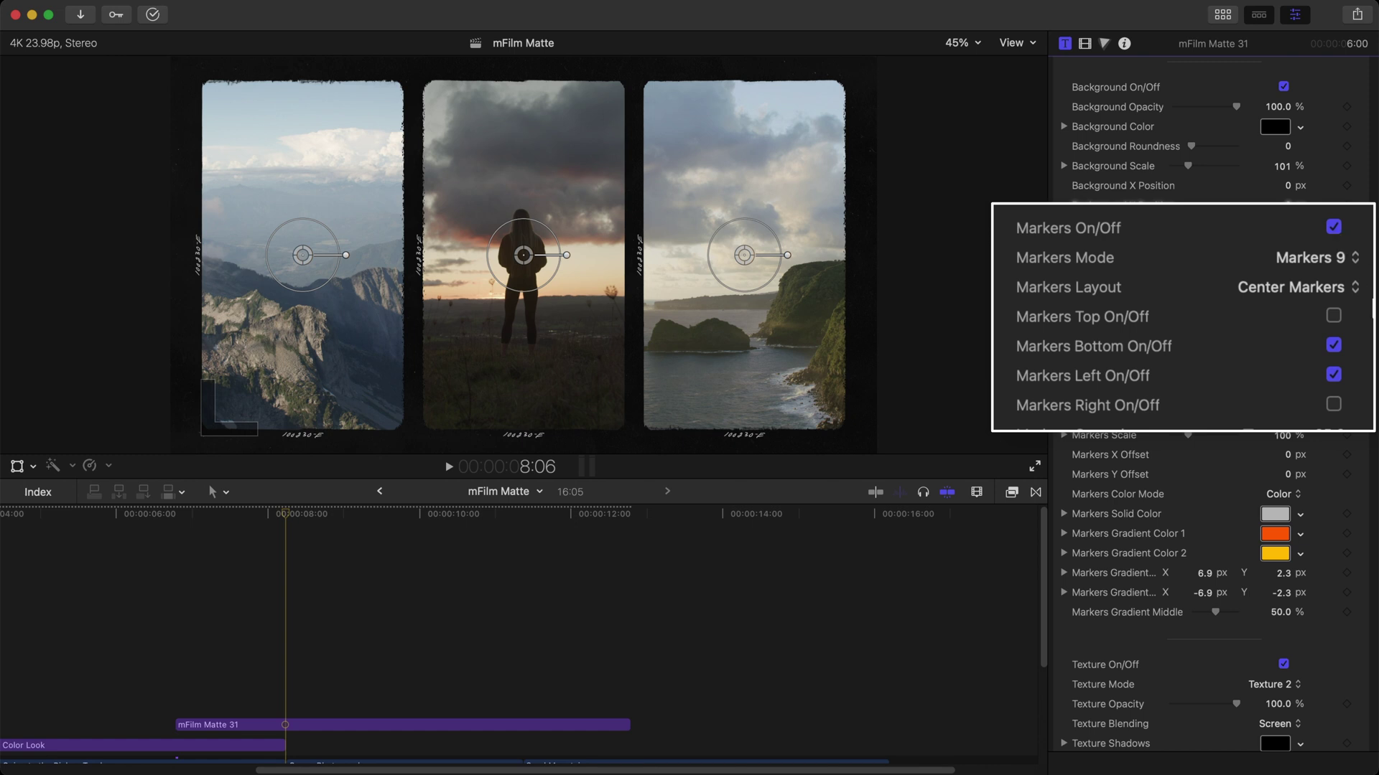
{"action": "left_click", "coordinate": [1334, 317]}
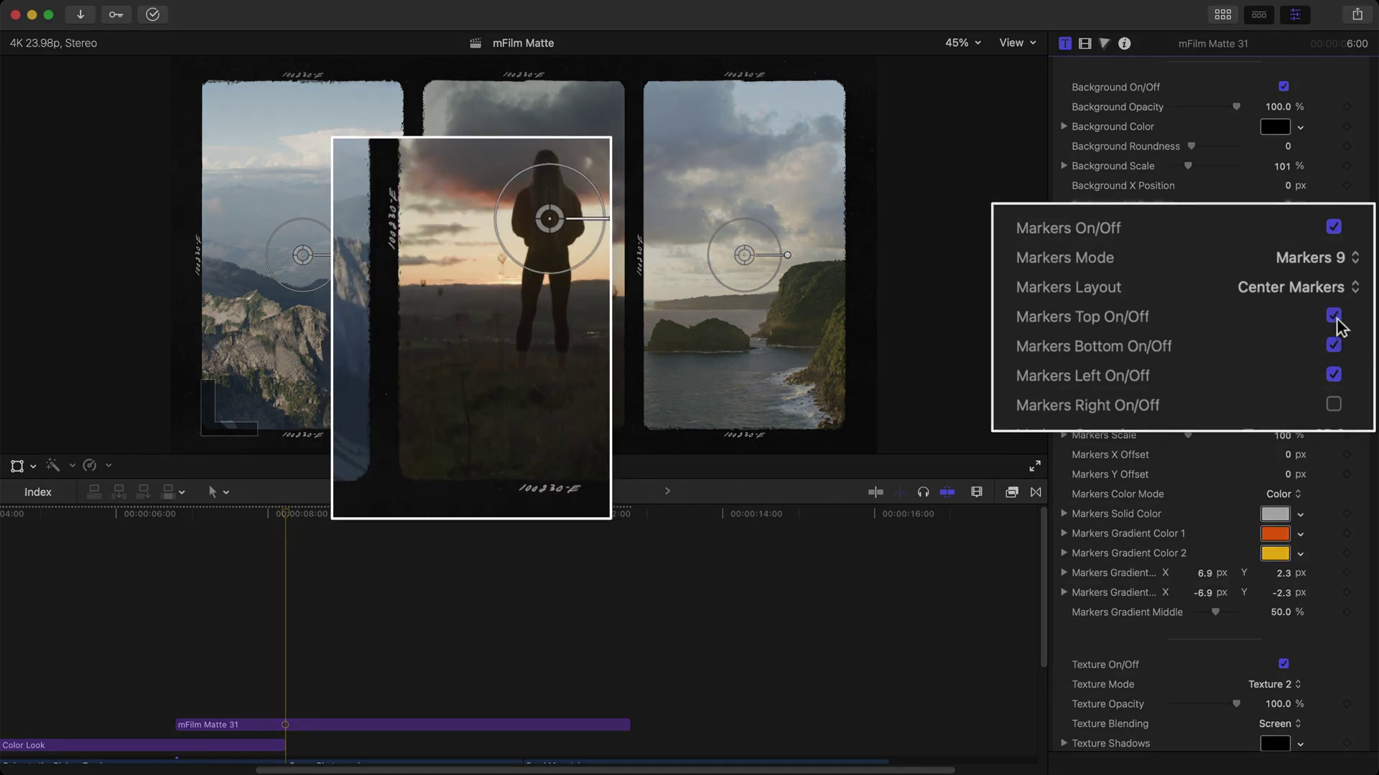
{"action": "left_click", "coordinate": [1335, 406]}
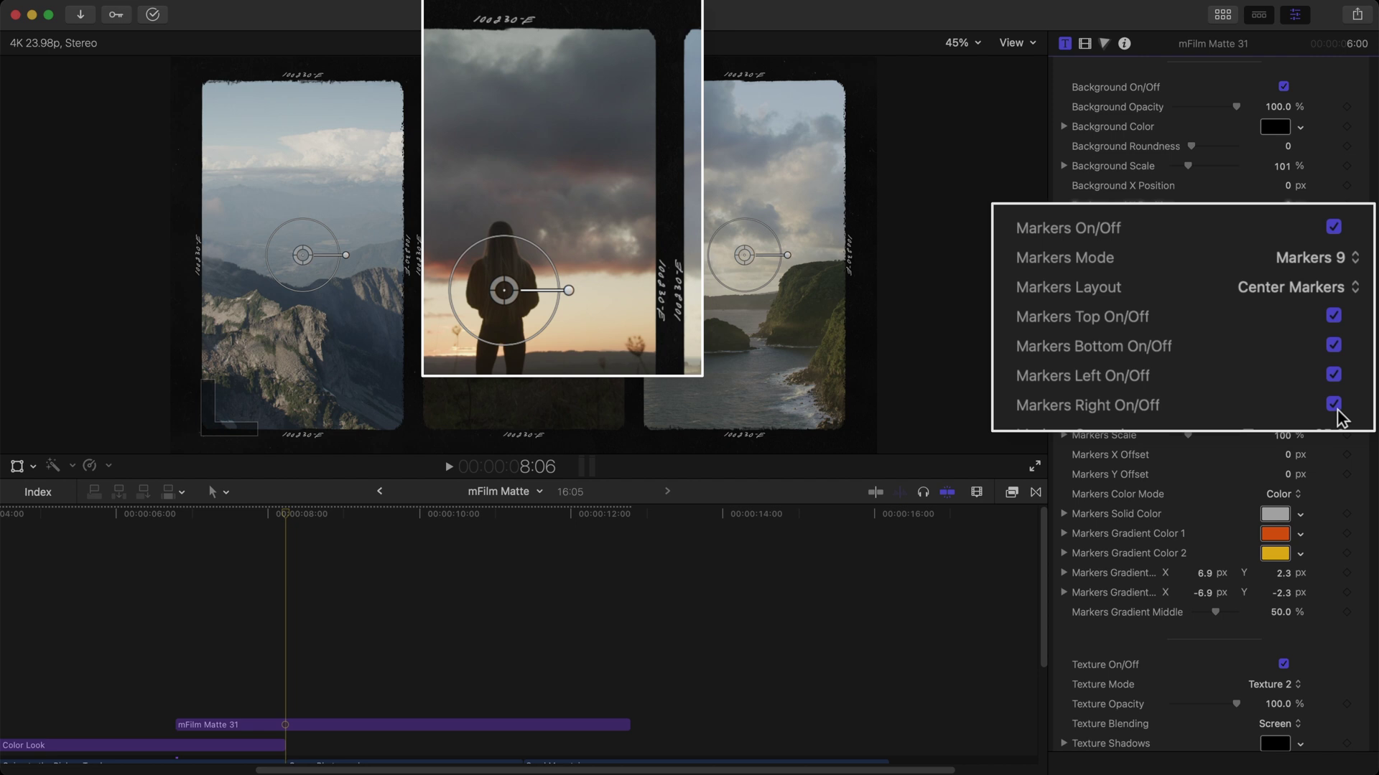
Try orange frame markers, revert to grey, then switch Markers Color Mode to Gradient.
{"action": "left_click", "coordinate": [1275, 514]}
{"action": "left_click", "coordinate": [1102, 631]}
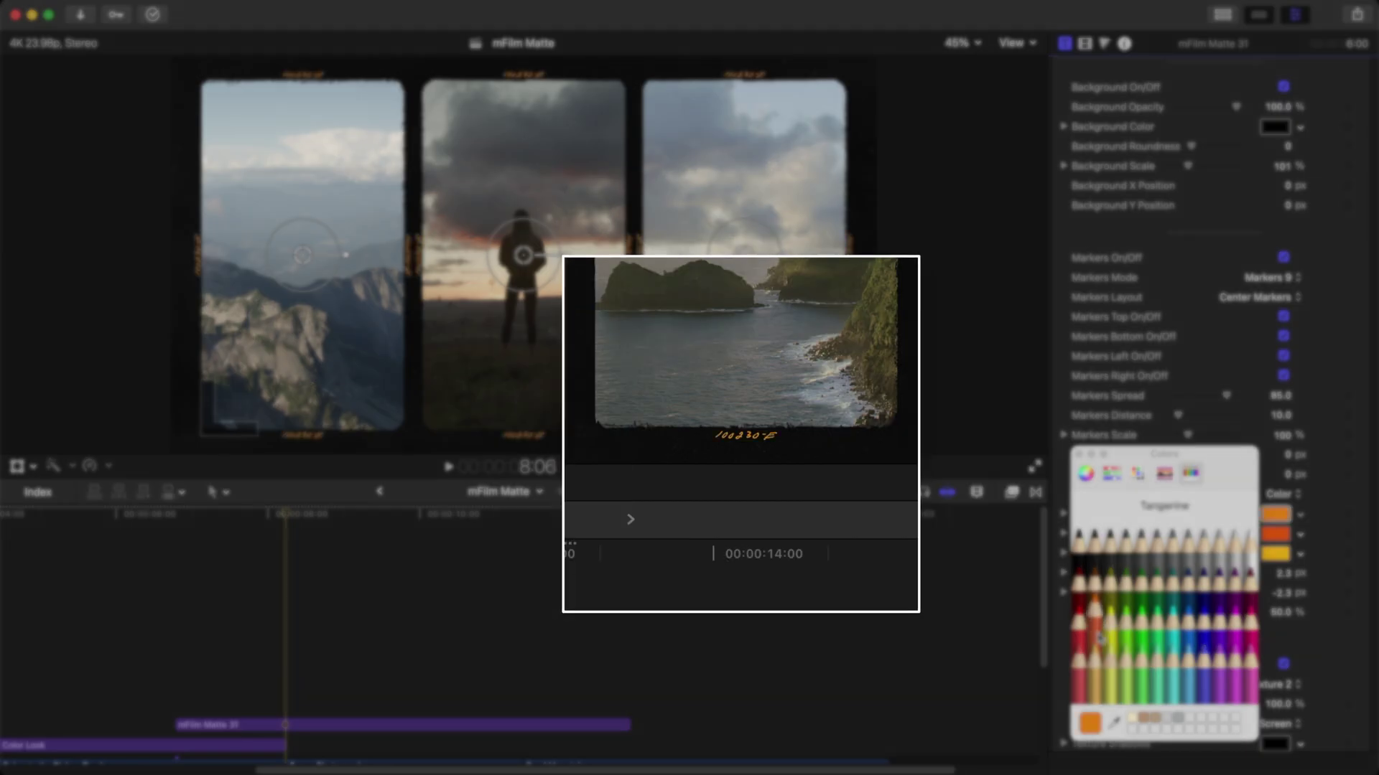
{"action": "key", "text": "super+z"}
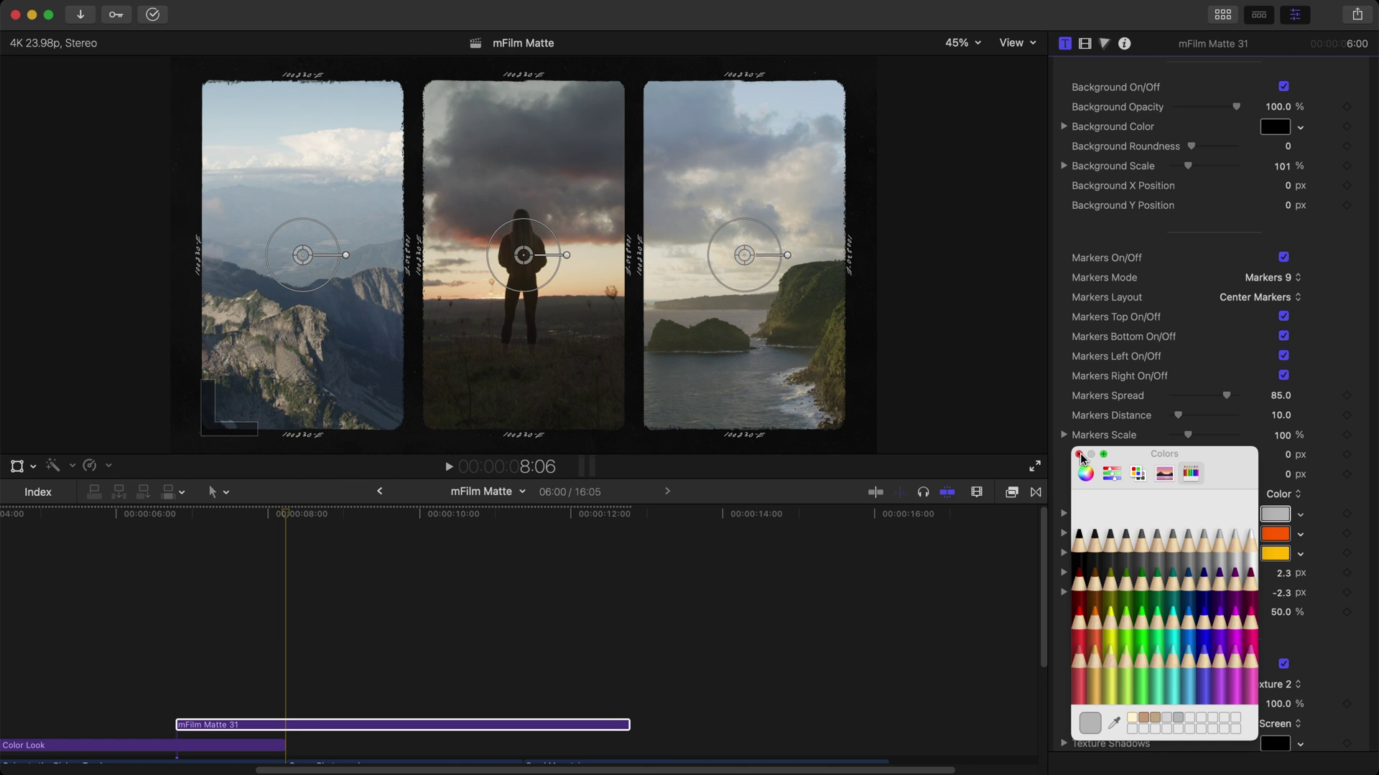
{"action": "left_click", "coordinate": [1080, 454]}
{"action": "left_click", "coordinate": [1284, 494]}
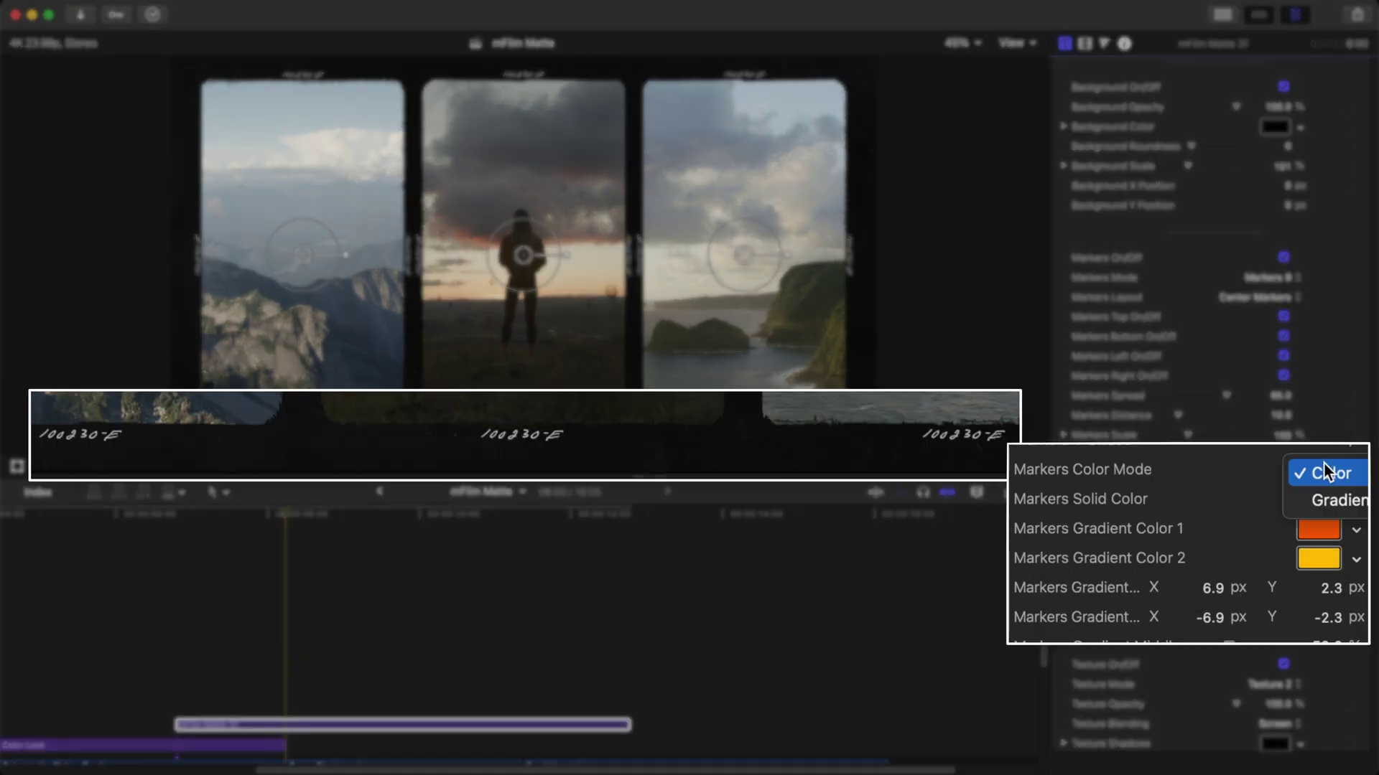
{"action": "left_click", "coordinate": [1340, 500]}
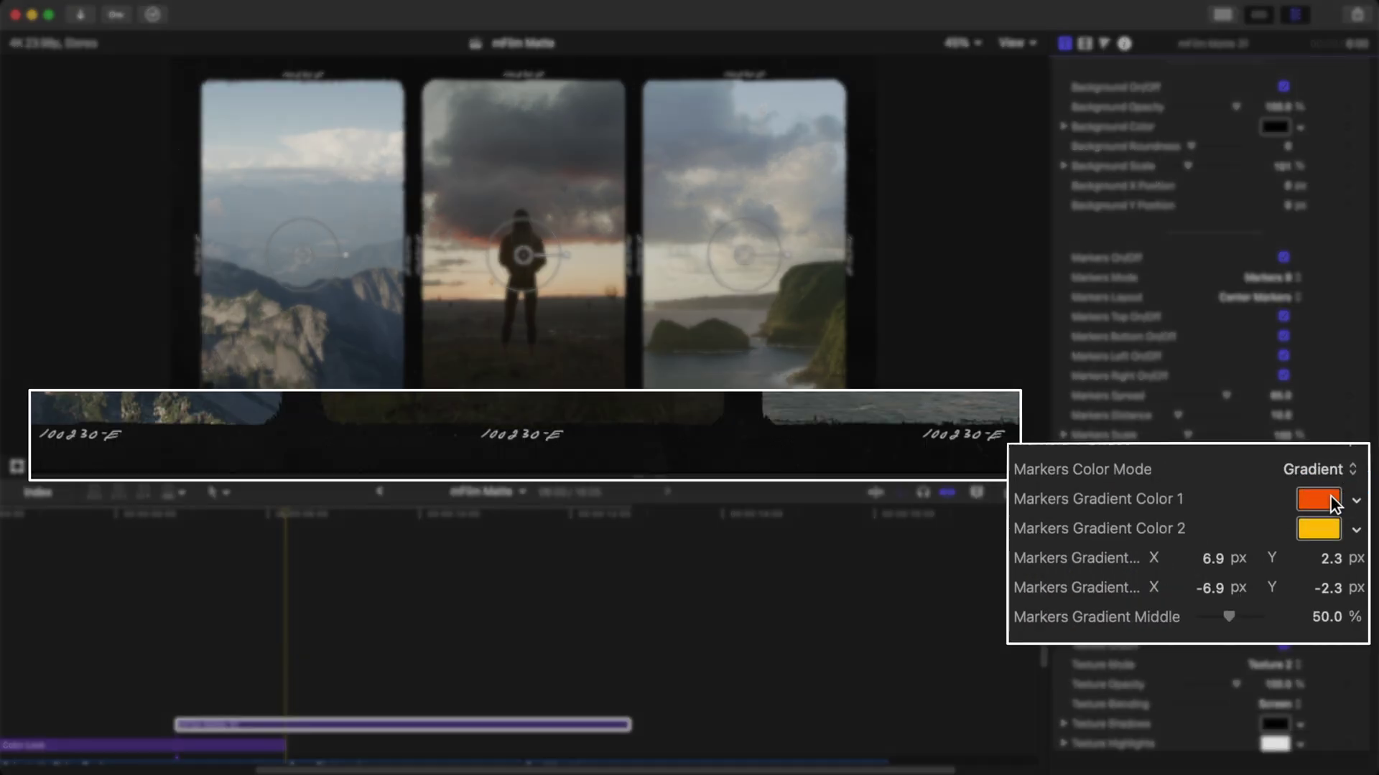
Make the gradient Snow to Tangerine with the Gradient Middle pushed to 100%.
{"action": "left_click", "coordinate": [1329, 501]}
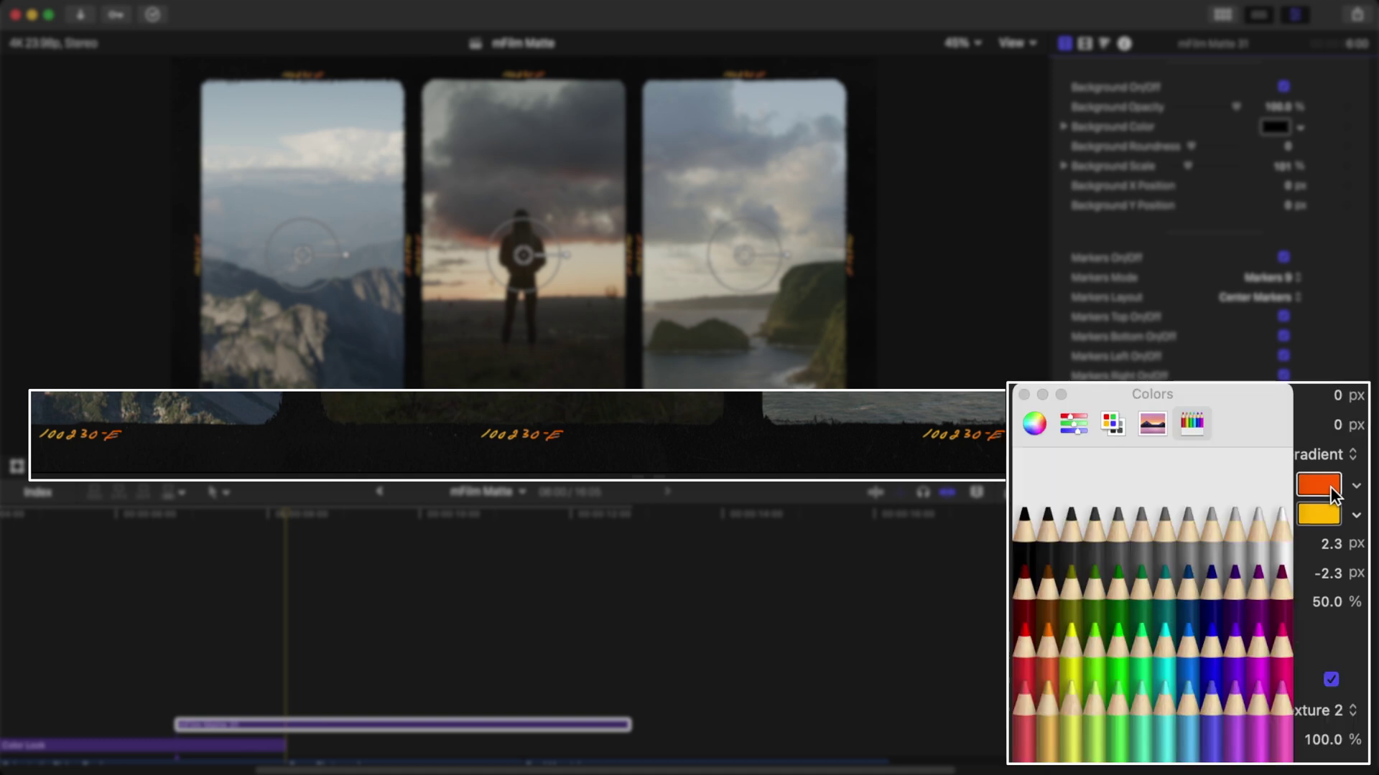
{"action": "left_click", "coordinate": [1282, 536]}
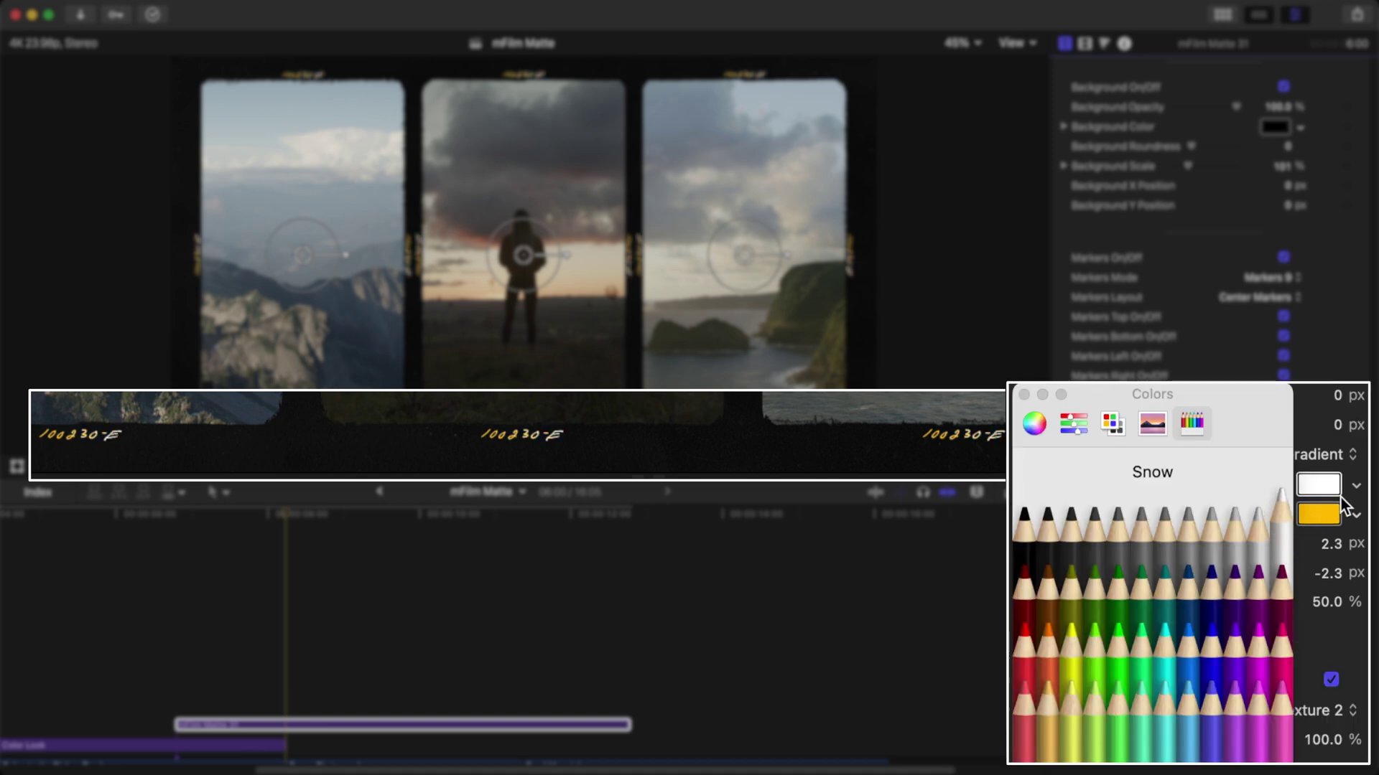
{"action": "left_click", "coordinate": [1325, 517]}
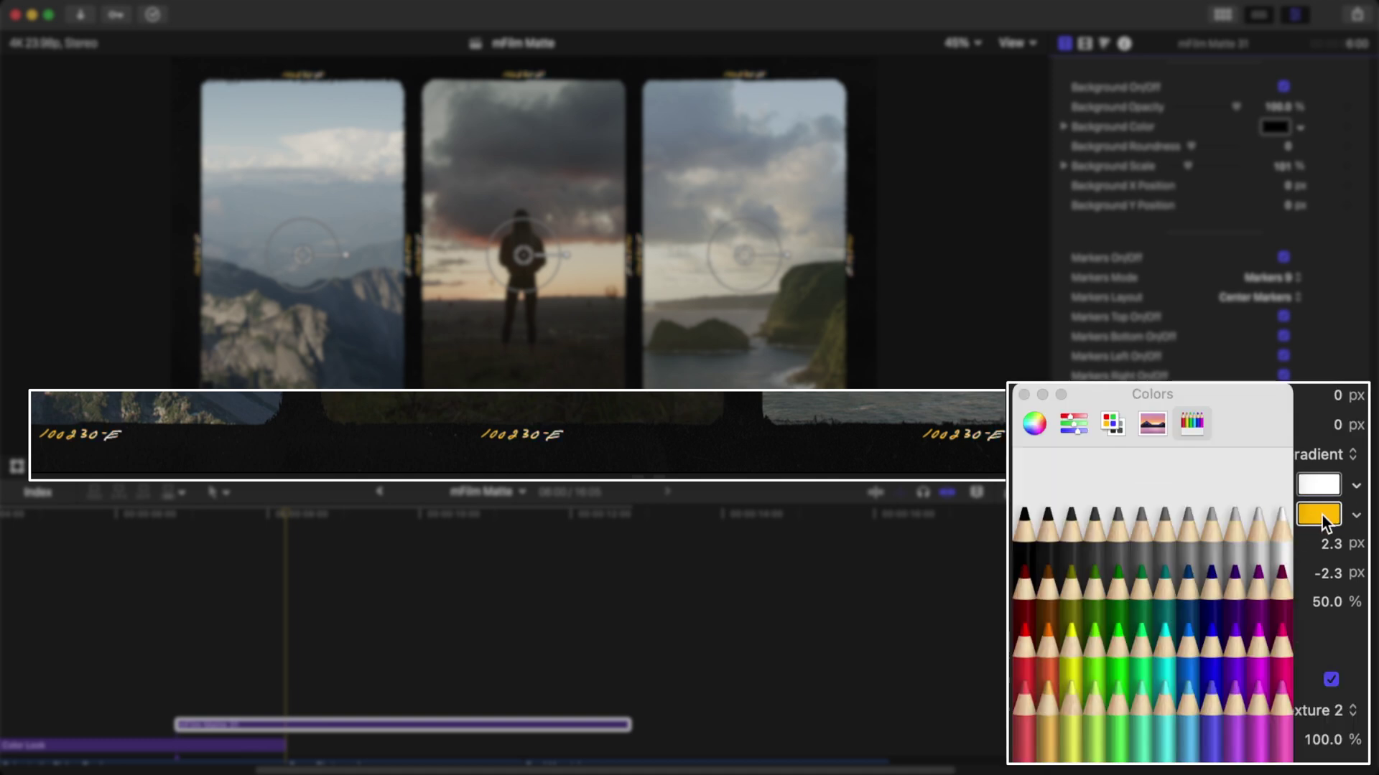
{"action": "left_click", "coordinate": [1050, 661]}
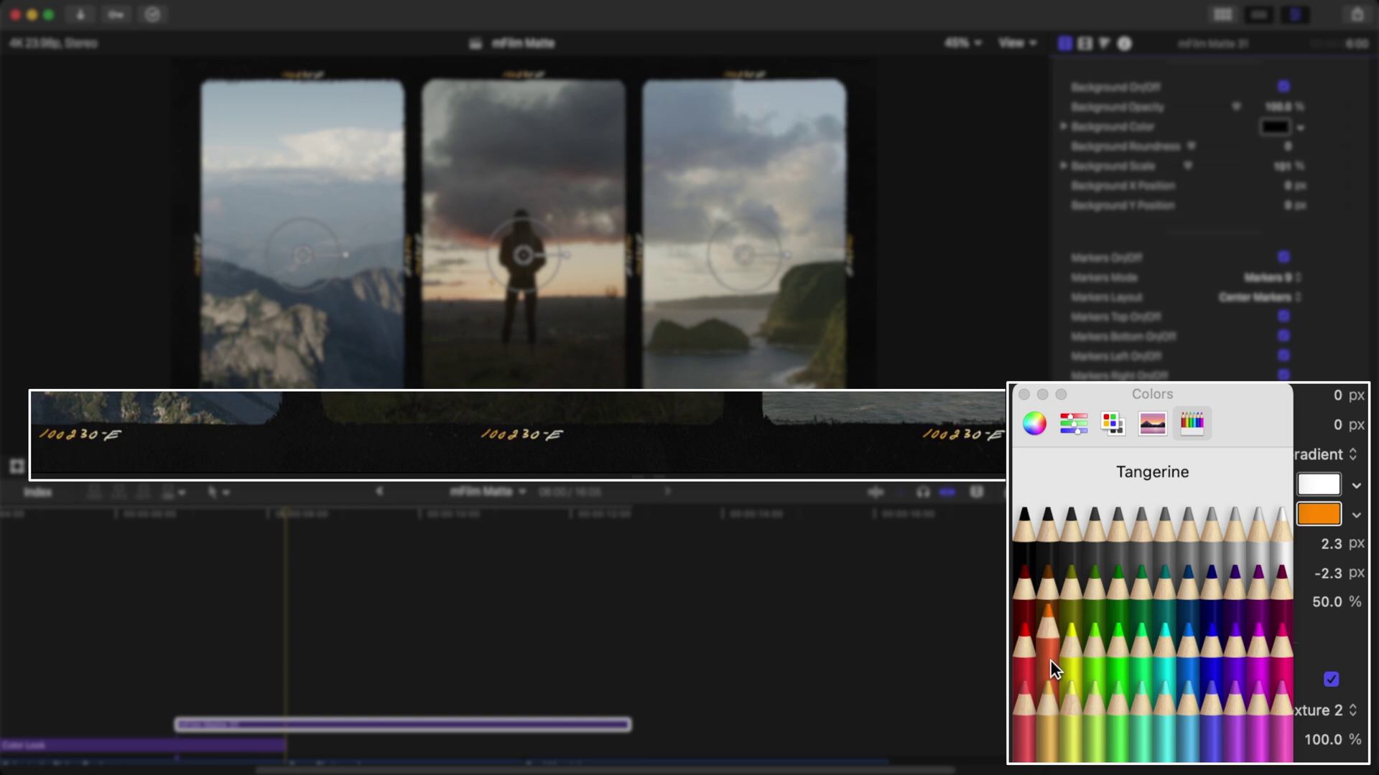
{"action": "left_click", "coordinate": [1027, 395]}
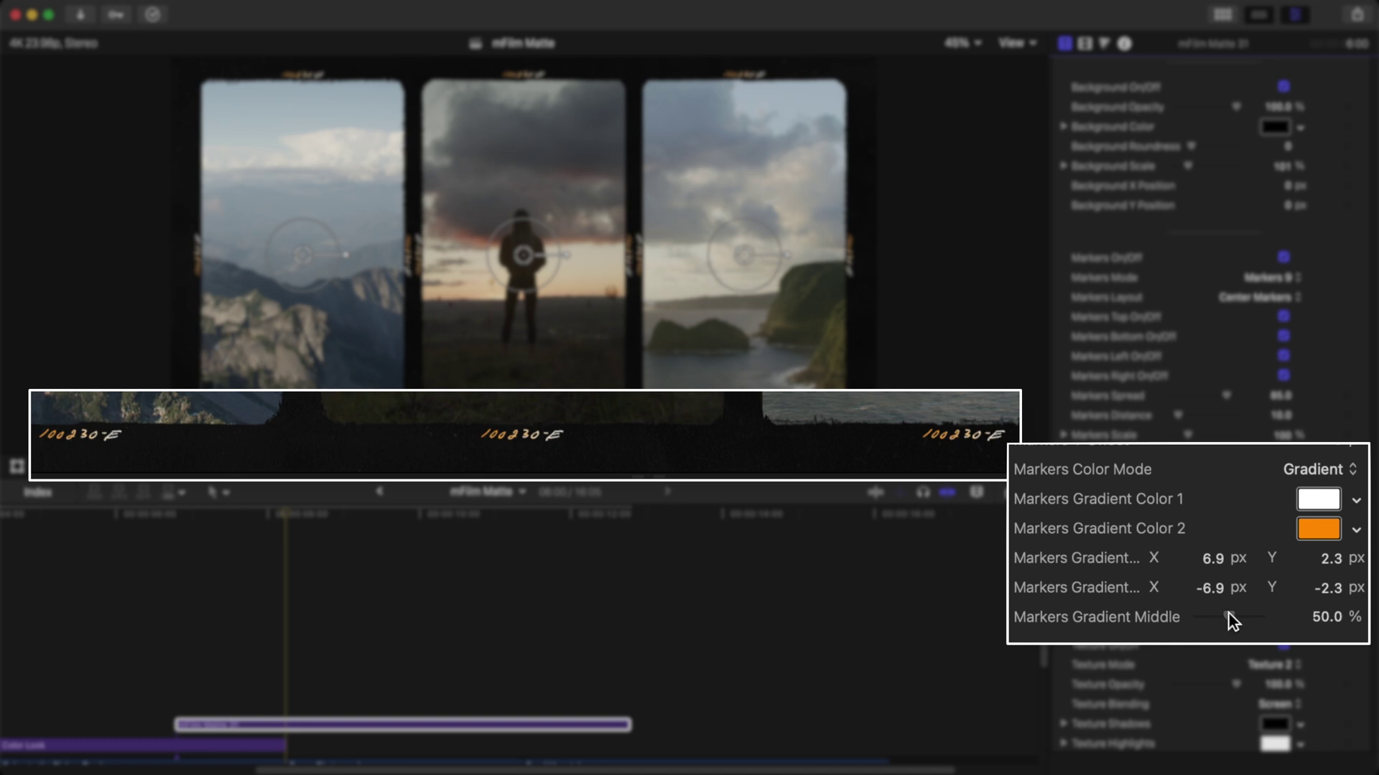
{"action": "left_click_drag", "start_coordinate": [1228, 615], "coordinate": [1269, 614]}
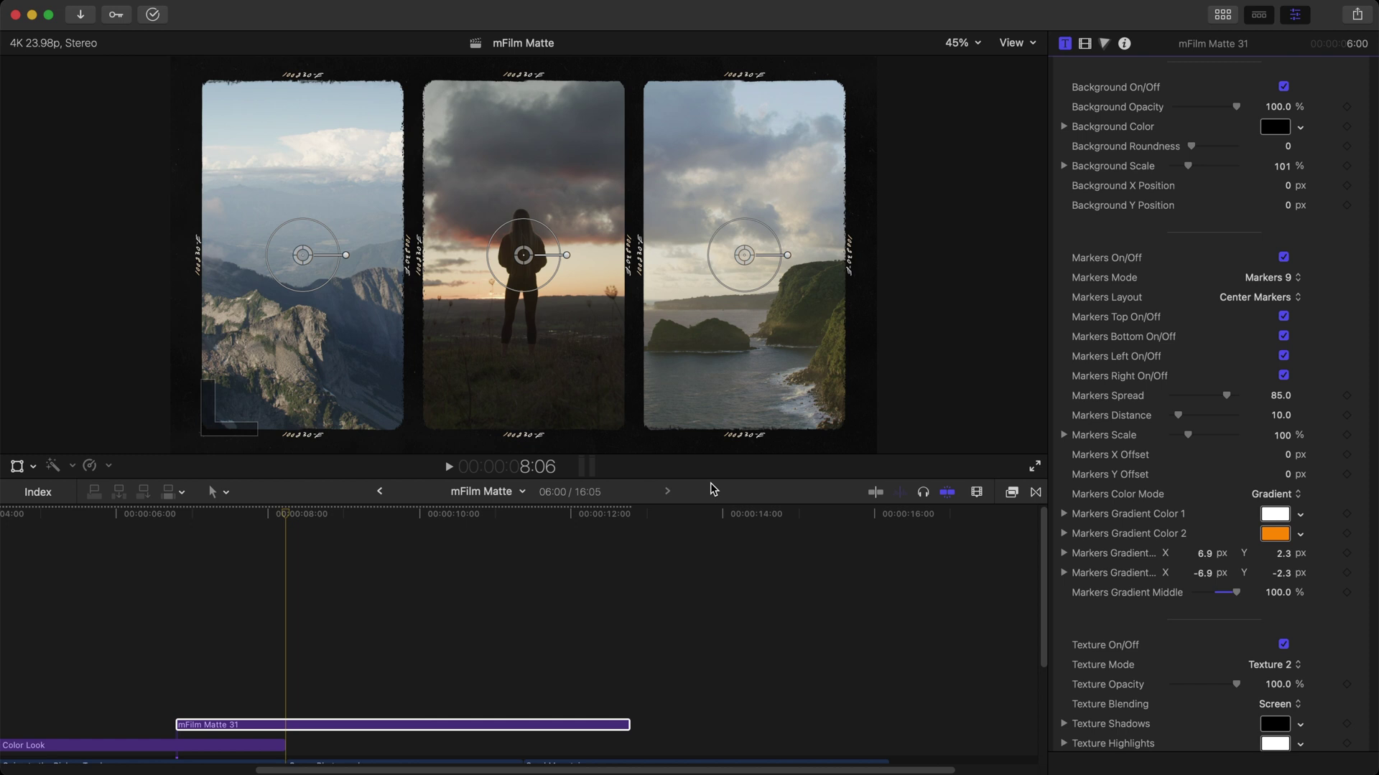
Enlarge the viewer, try matte Texture 1 then Texture 6, and switch Texture On/Off off.
{"action": "left_click_drag", "start_coordinate": [712, 479], "coordinate": [720, 651]}
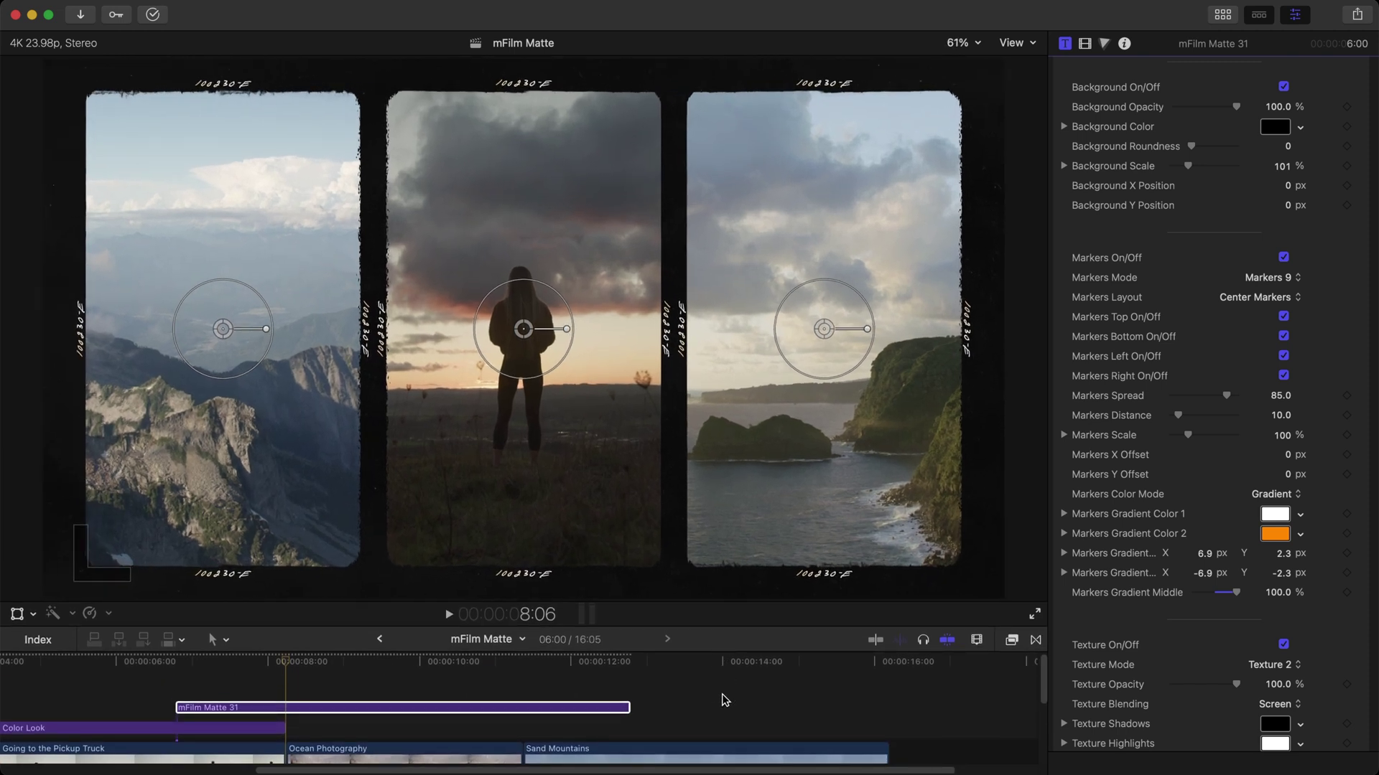
{"action": "left_click", "coordinate": [1272, 664]}
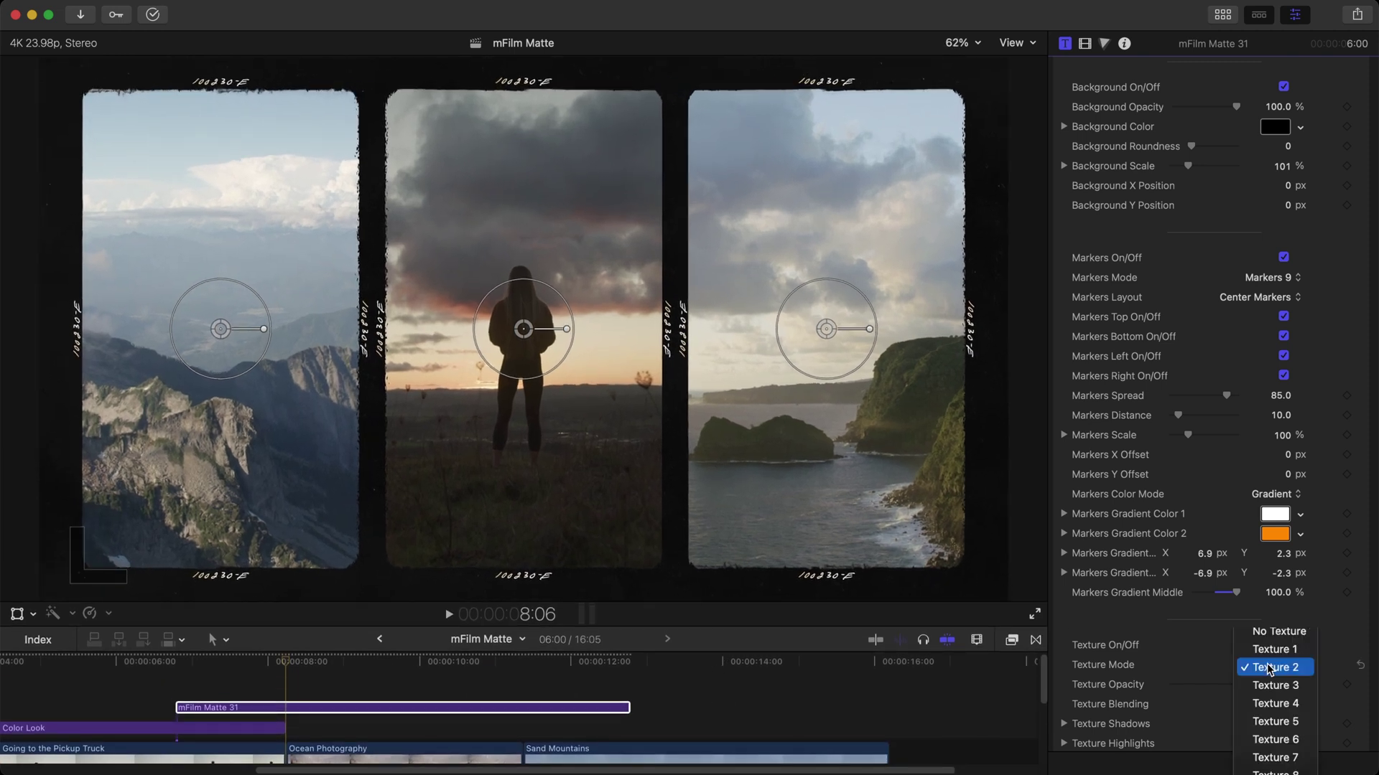
{"action": "left_click", "coordinate": [1273, 650]}
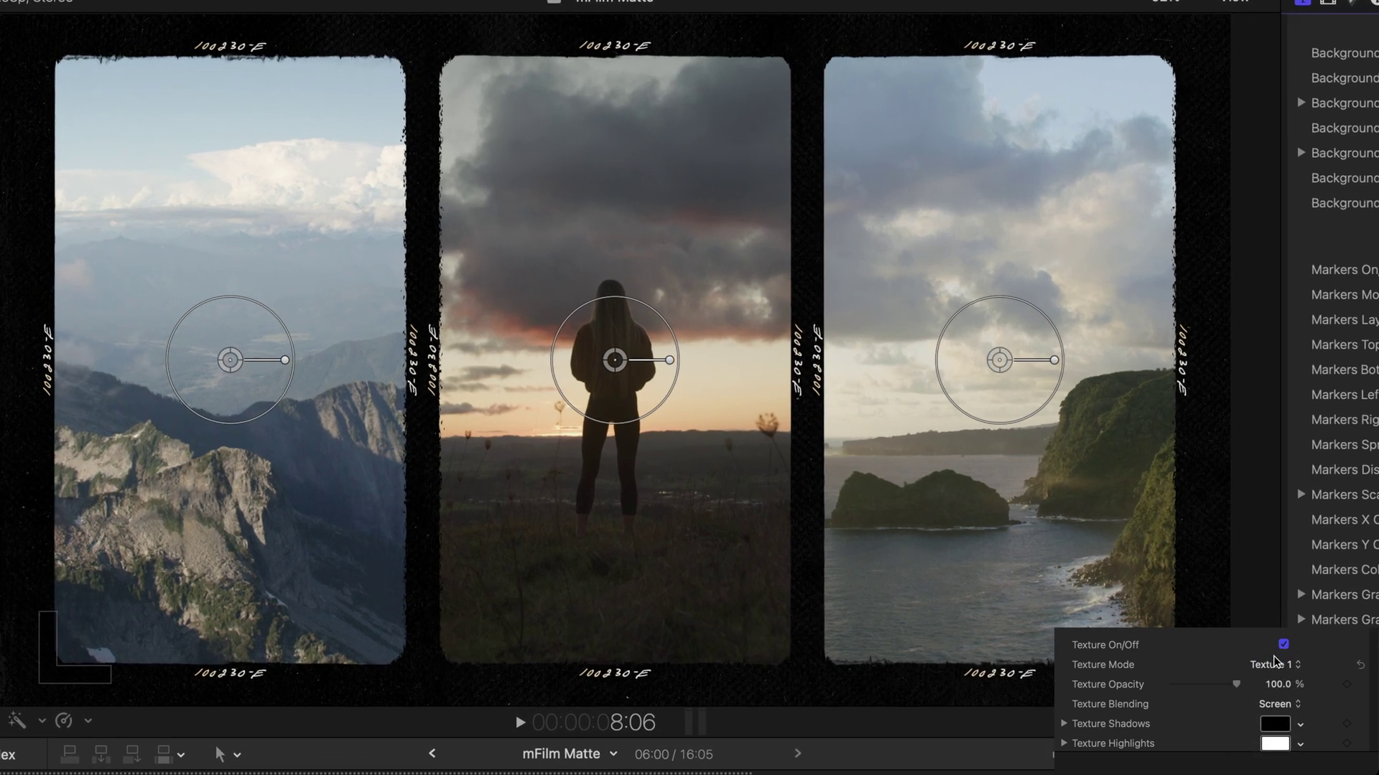
{"action": "left_click", "coordinate": [1274, 664]}
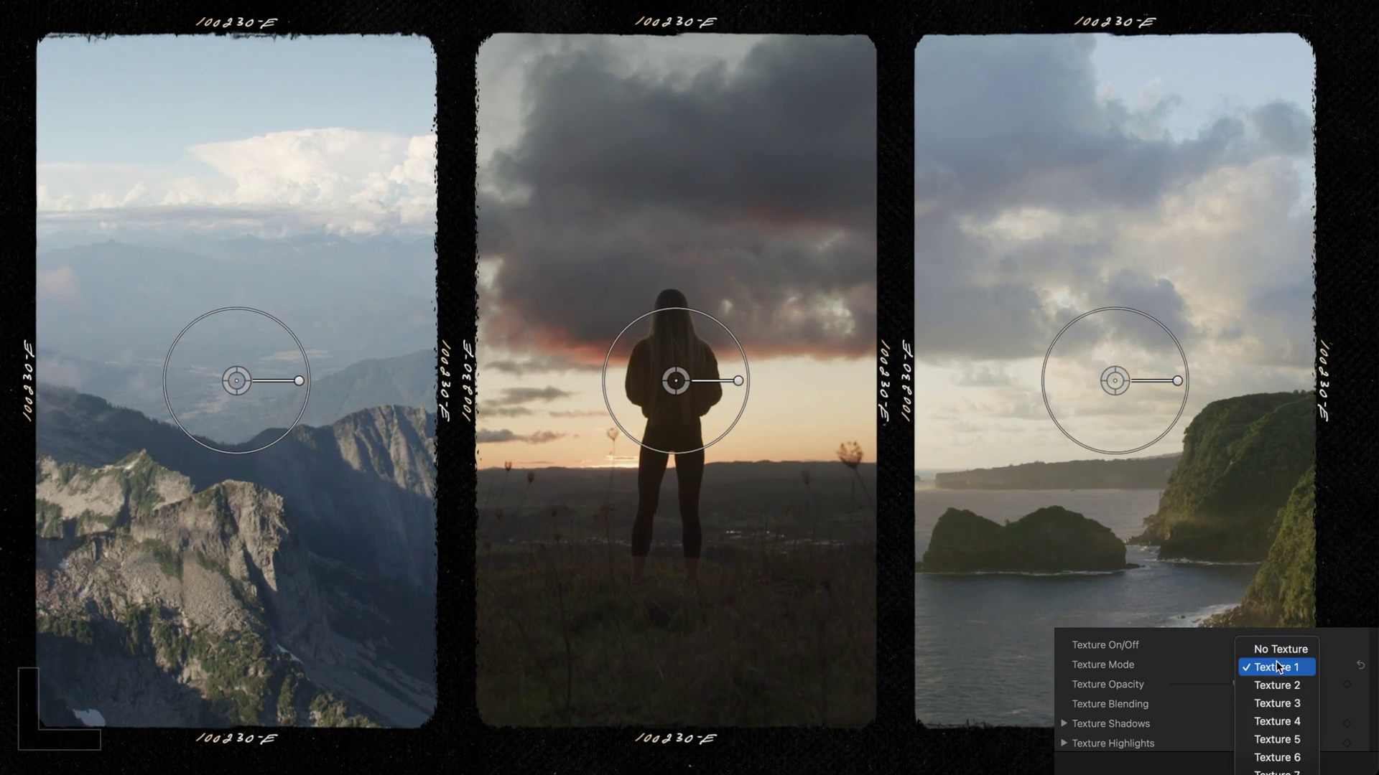
{"action": "left_click", "coordinate": [1275, 757]}
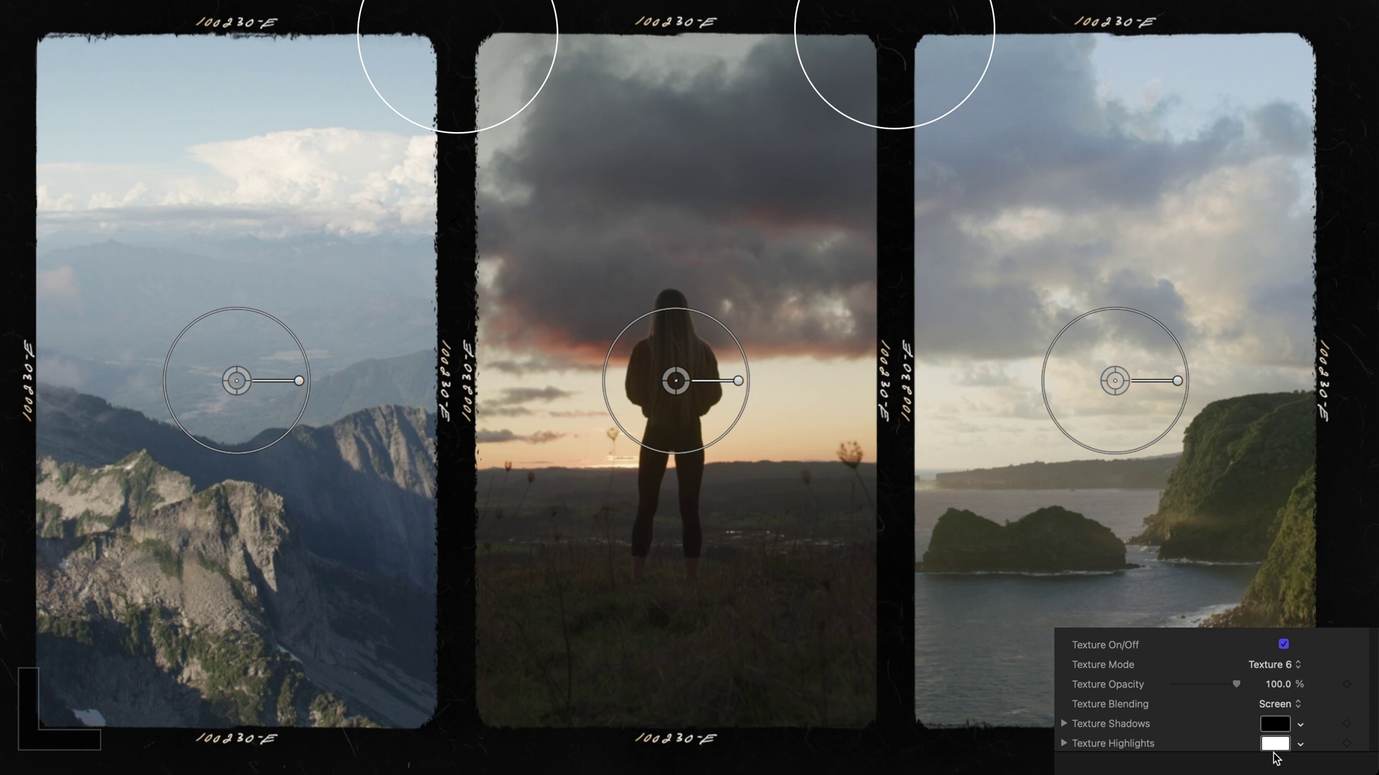
{"action": "left_click", "coordinate": [1284, 645]}
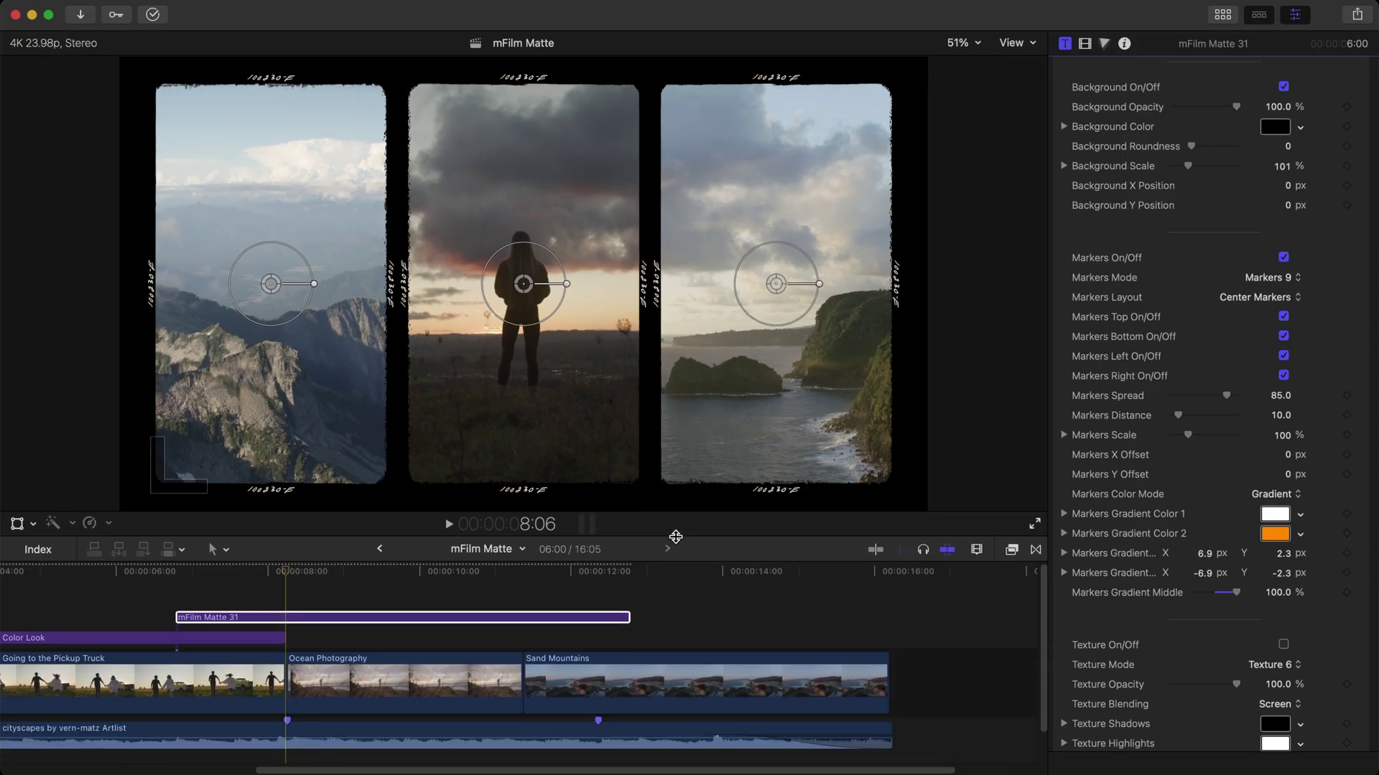
Add the Light Leaks title from the Titles browser above mFilm Matte 31.
{"action": "key", "text": "super+ctrl+1"}
{"action": "scroll", "coordinate": [451, 410], "scroll_direction": "down", "scroll_amount": 5}
{"action": "left_click_drag", "start_coordinate": [267, 308], "coordinate": [280, 596]}
{"action": "mouse_move", "coordinate": [448, 574]}
{"action": "left_mouse_down"}
{"action": "mouse_move", "coordinate": [553, 574]}
{"action": "mouse_move", "coordinate": [430, 580]}
{"action": "mouse_move", "coordinate": [465, 579]}
{"action": "left_mouse_up"}
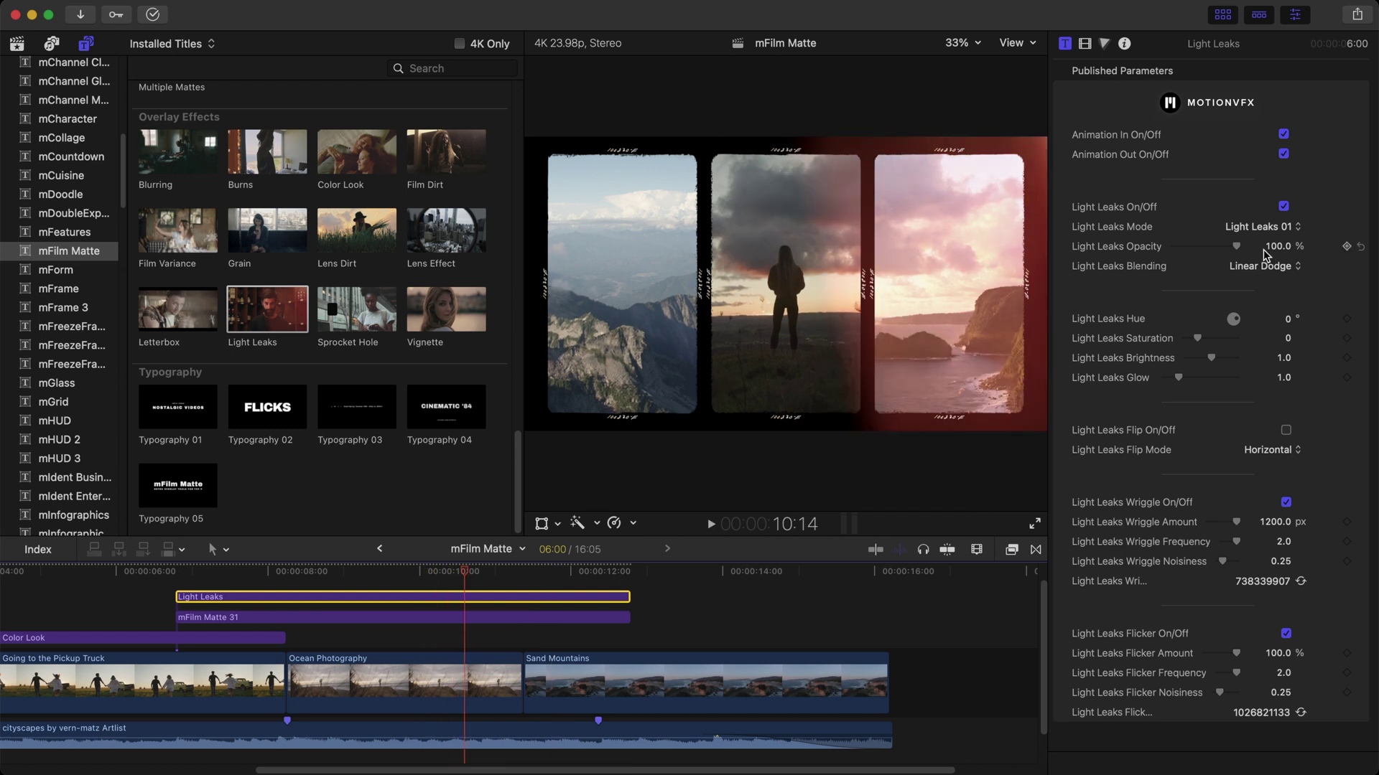
Choose Light Leaks 03 as the light leak style.
{"action": "key", "text": "Down"}
{"action": "key", "text": "Return"}
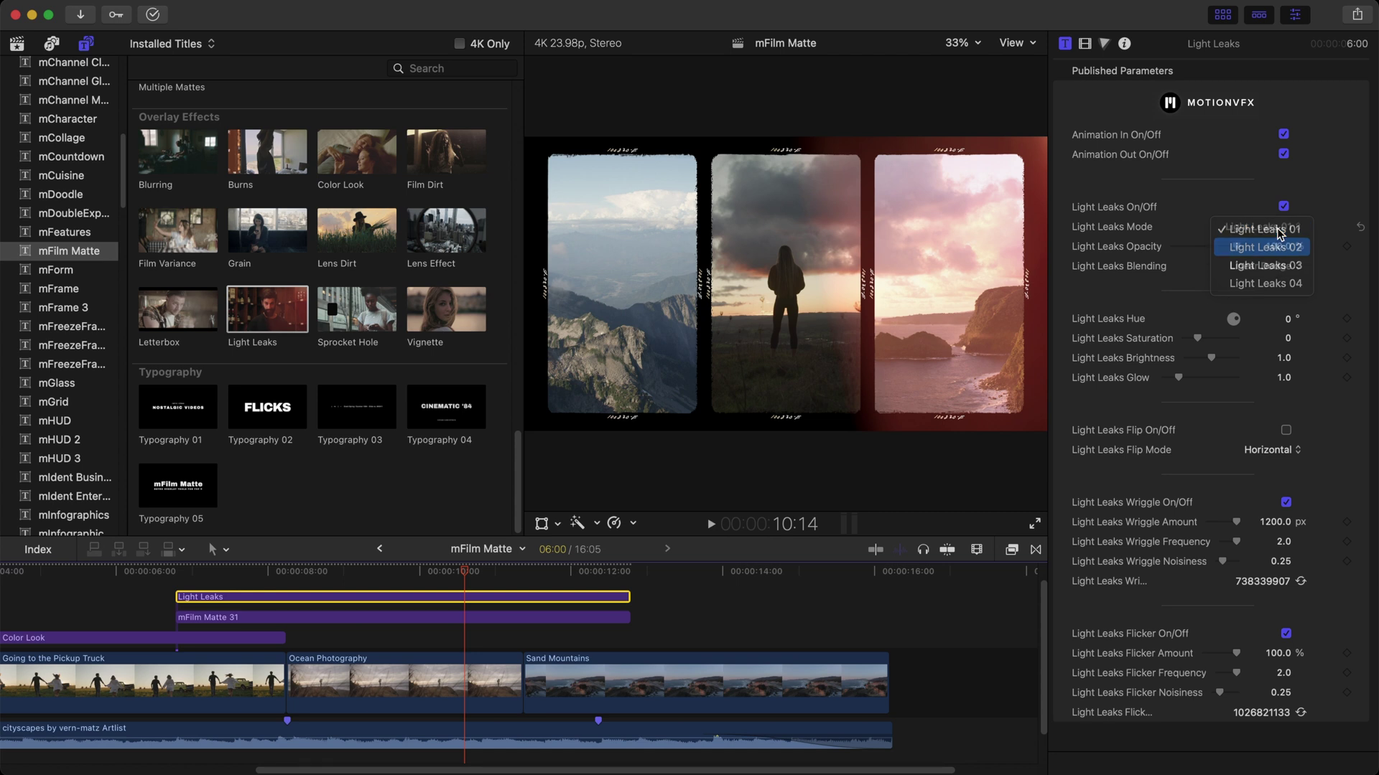
{"action": "key", "text": "Return"}
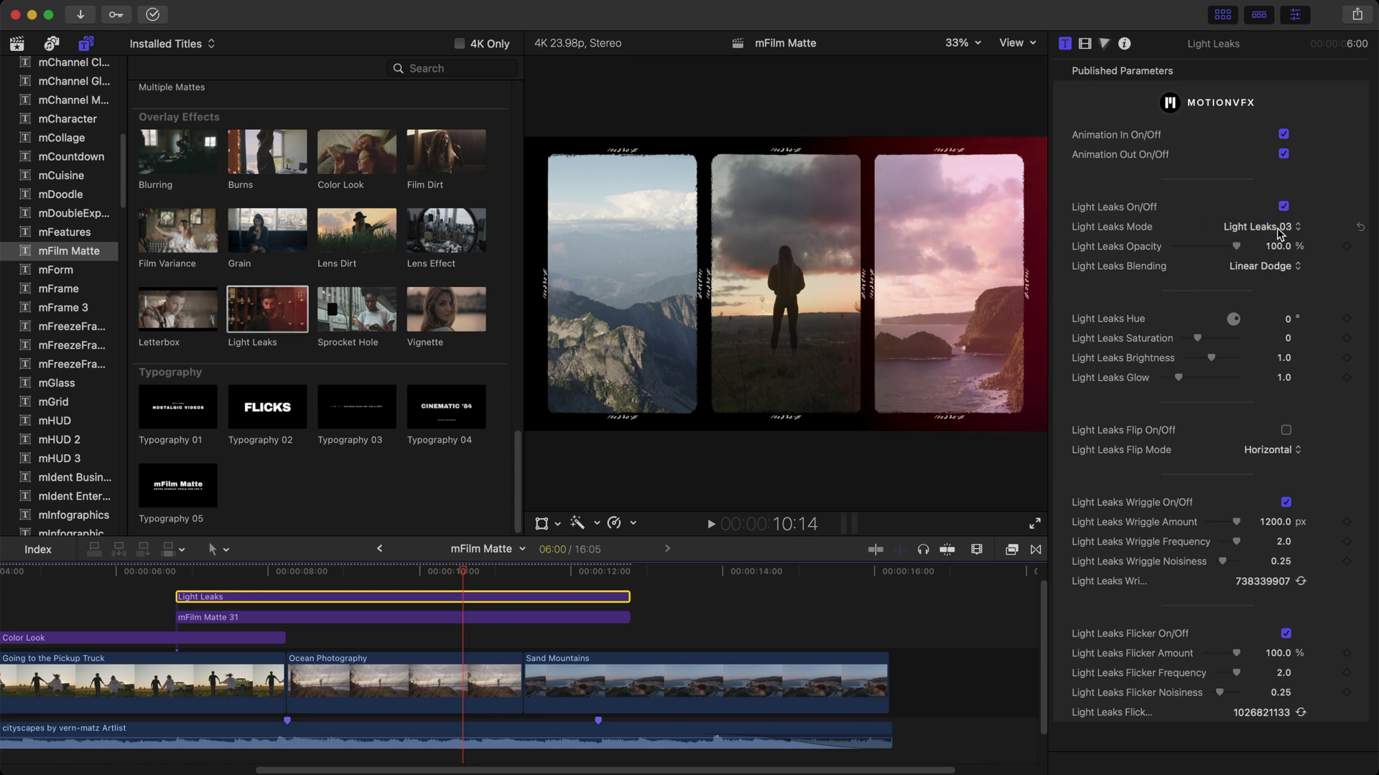
{"action": "left_click", "coordinate": [1276, 227]}
{"action": "left_click", "coordinate": [1276, 227]}
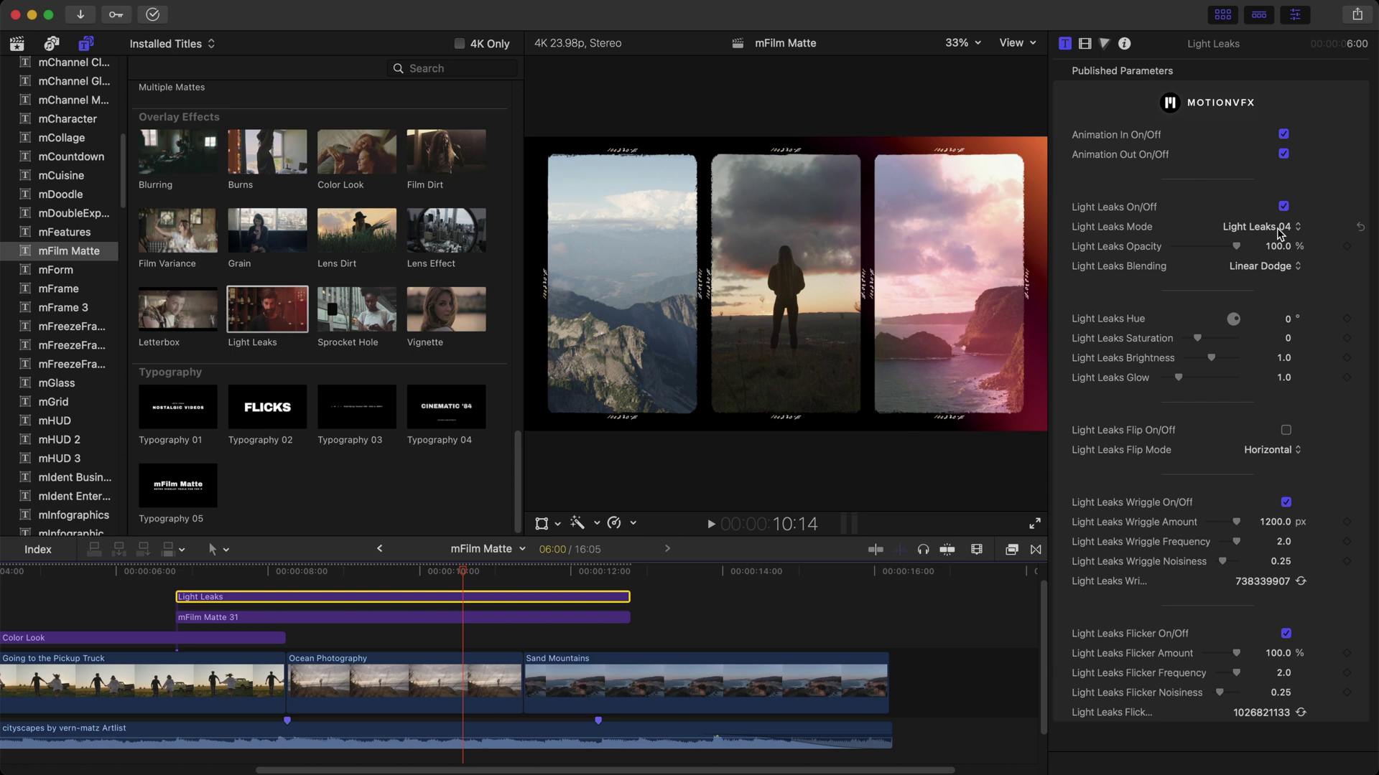
{"action": "left_click", "coordinate": [1276, 231]}
{"action": "left_click", "coordinate": [1268, 214]}
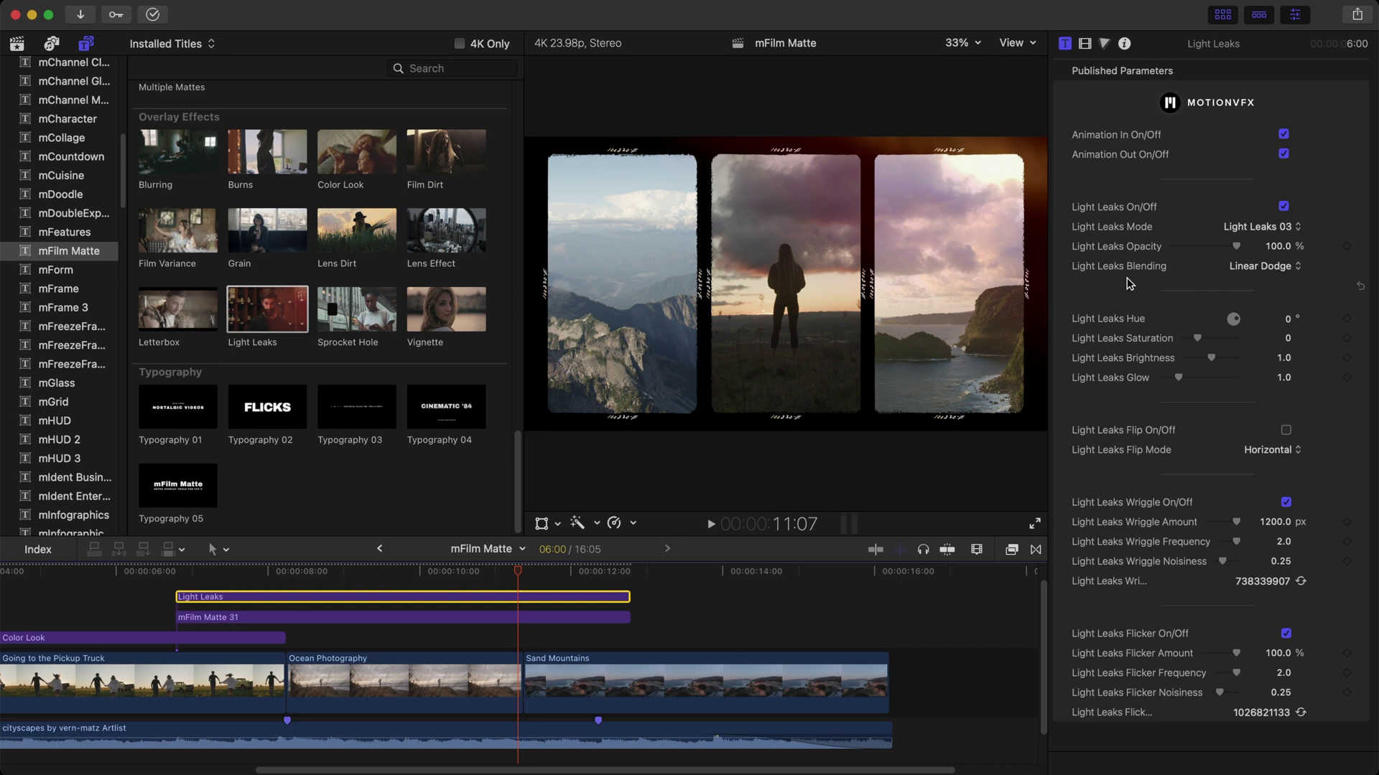
Set Screen blending, lower glow to 0.51, keep Light Leaks 03, and preview it.
{"action": "left_click", "coordinate": [1279, 268]}
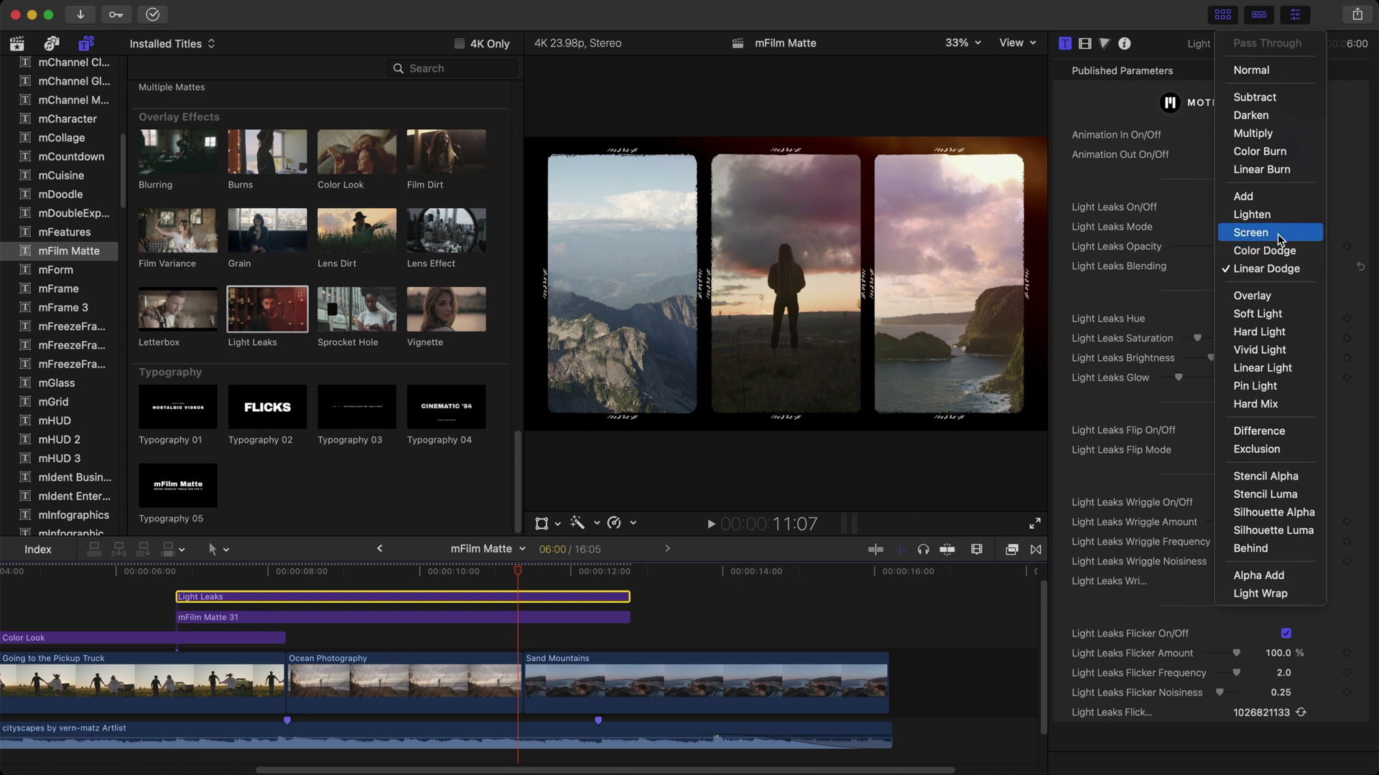
{"action": "left_click", "coordinate": [1278, 239]}
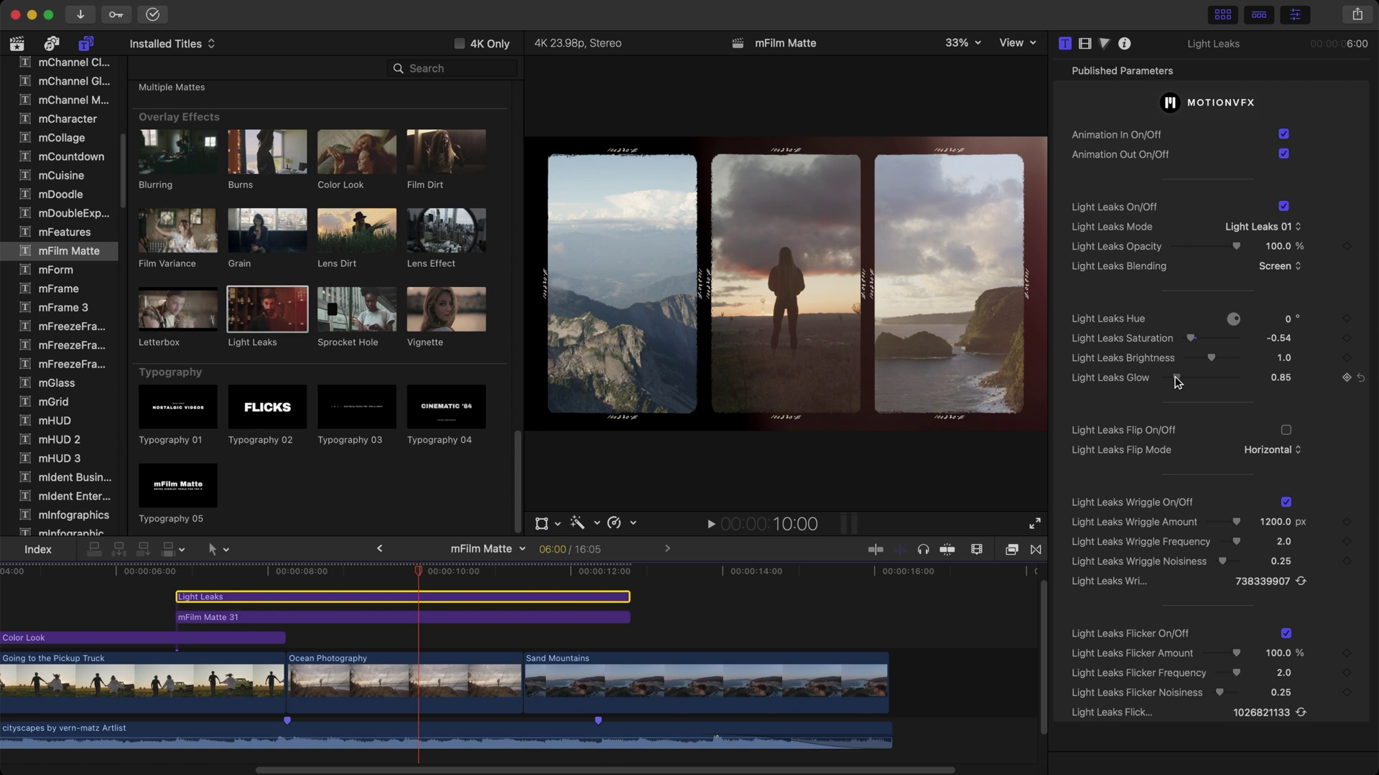
{"action": "left_click_drag", "start_coordinate": [1175, 381], "coordinate": [1136, 364]}
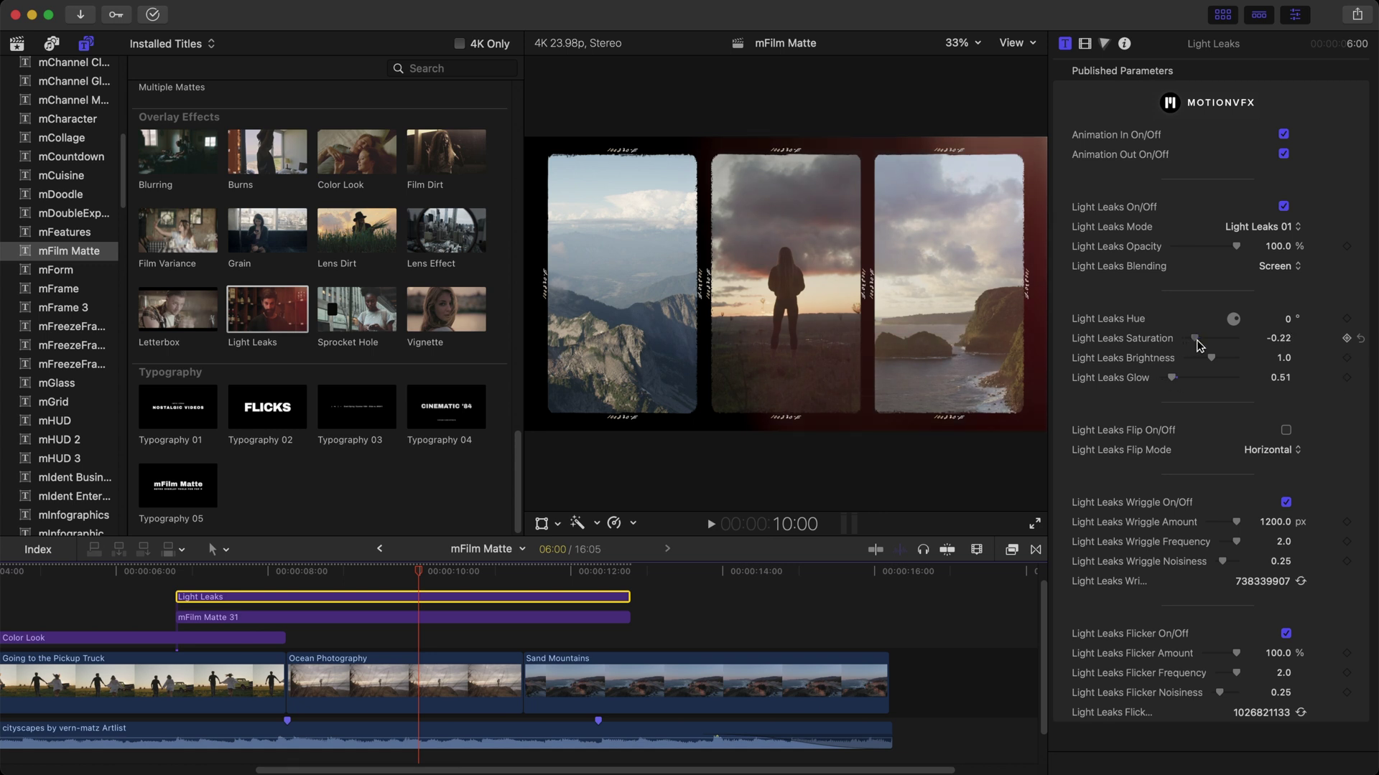
{"action": "left_click", "coordinate": [1261, 226]}
{"action": "left_click", "coordinate": [1262, 261]}
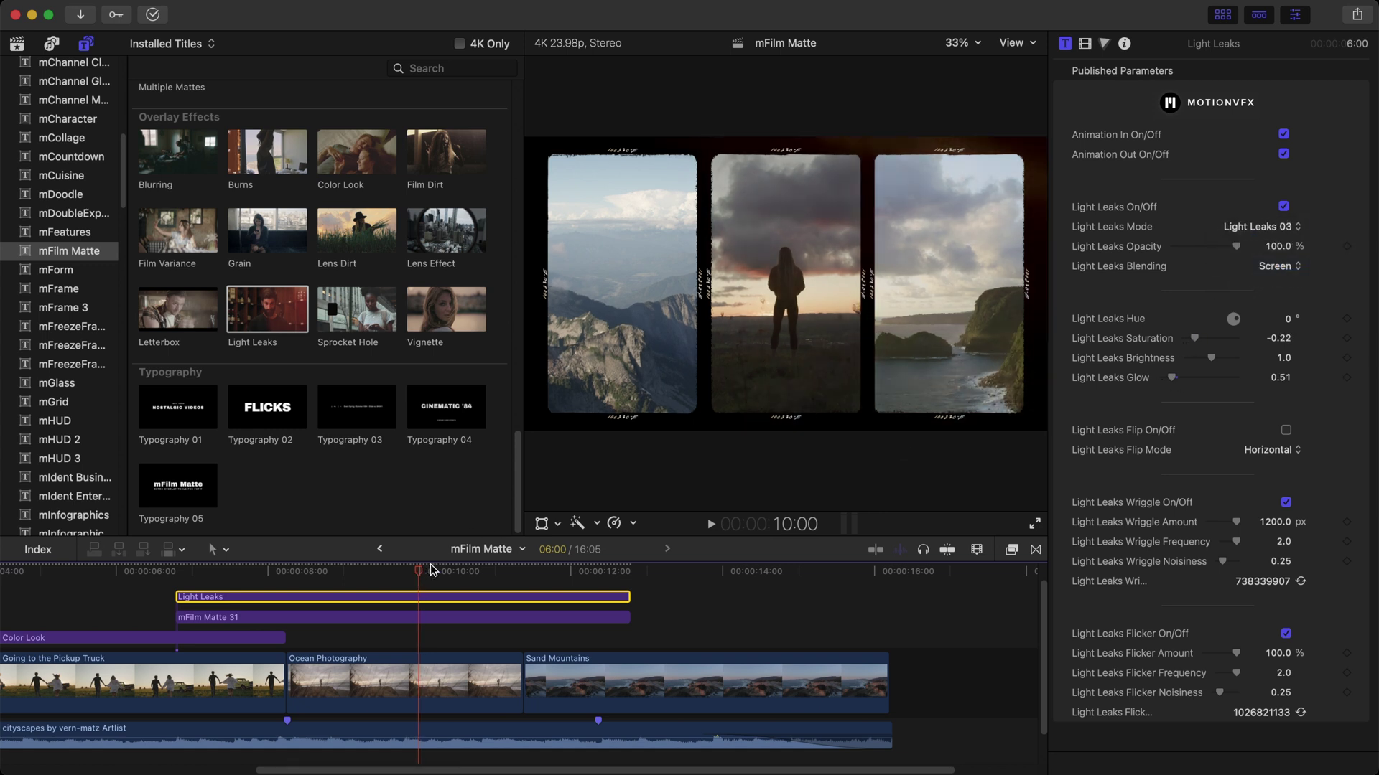
{"action": "left_click_drag", "start_coordinate": [244, 581], "coordinate": [525, 585]}
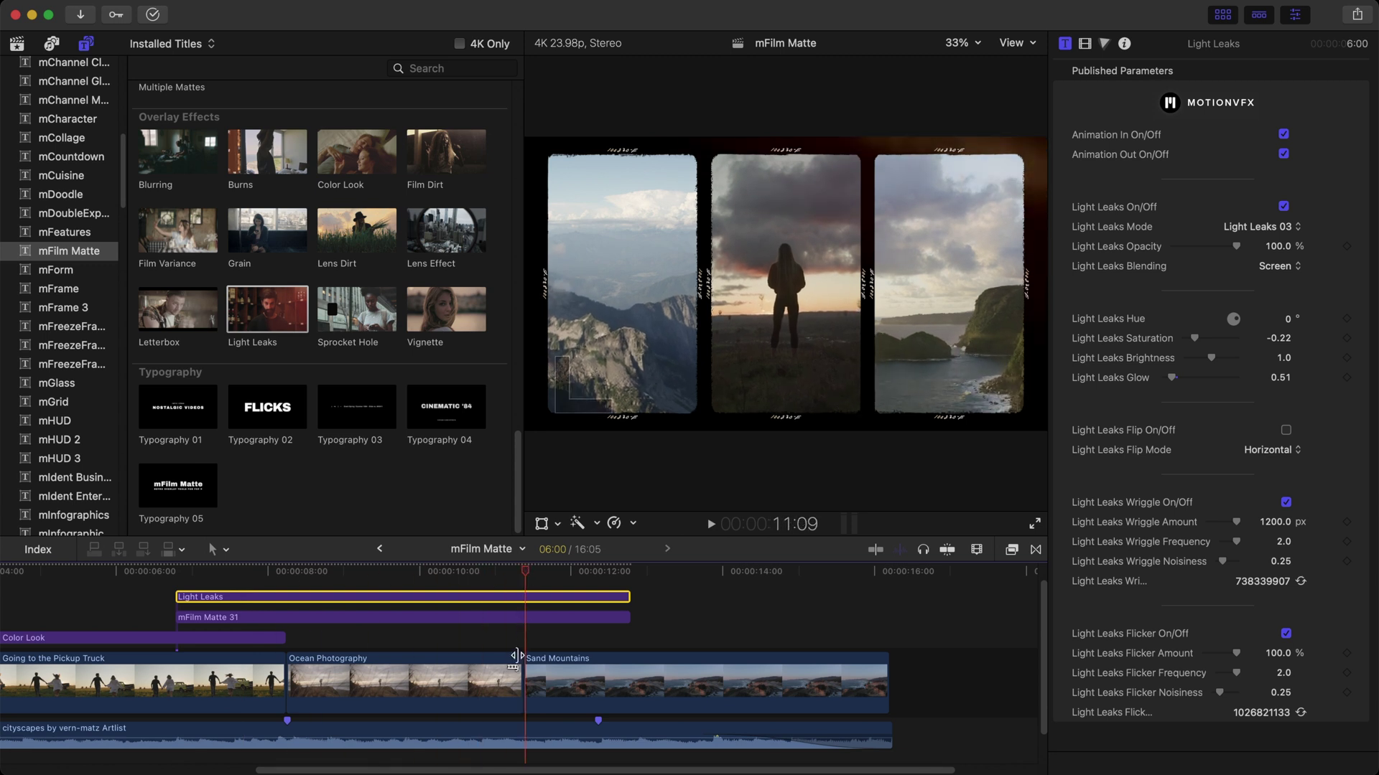
Trim matte and light leak clips to 3:04, and place Transition 04 between Ocean Photography and Sand Mountains.
{"action": "left_click_drag", "start_coordinate": [627, 615], "coordinate": [415, 615]}
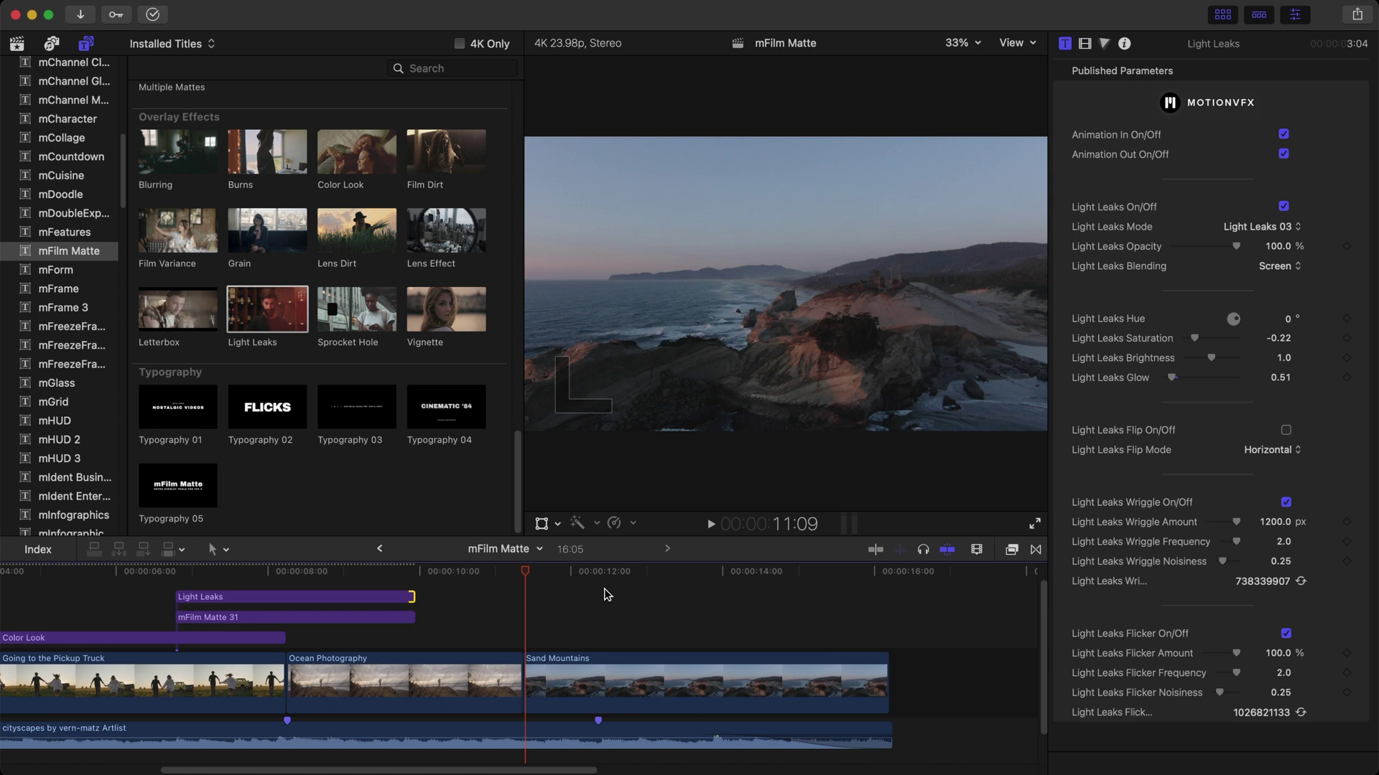
{"action": "left_click", "coordinate": [1036, 550]}
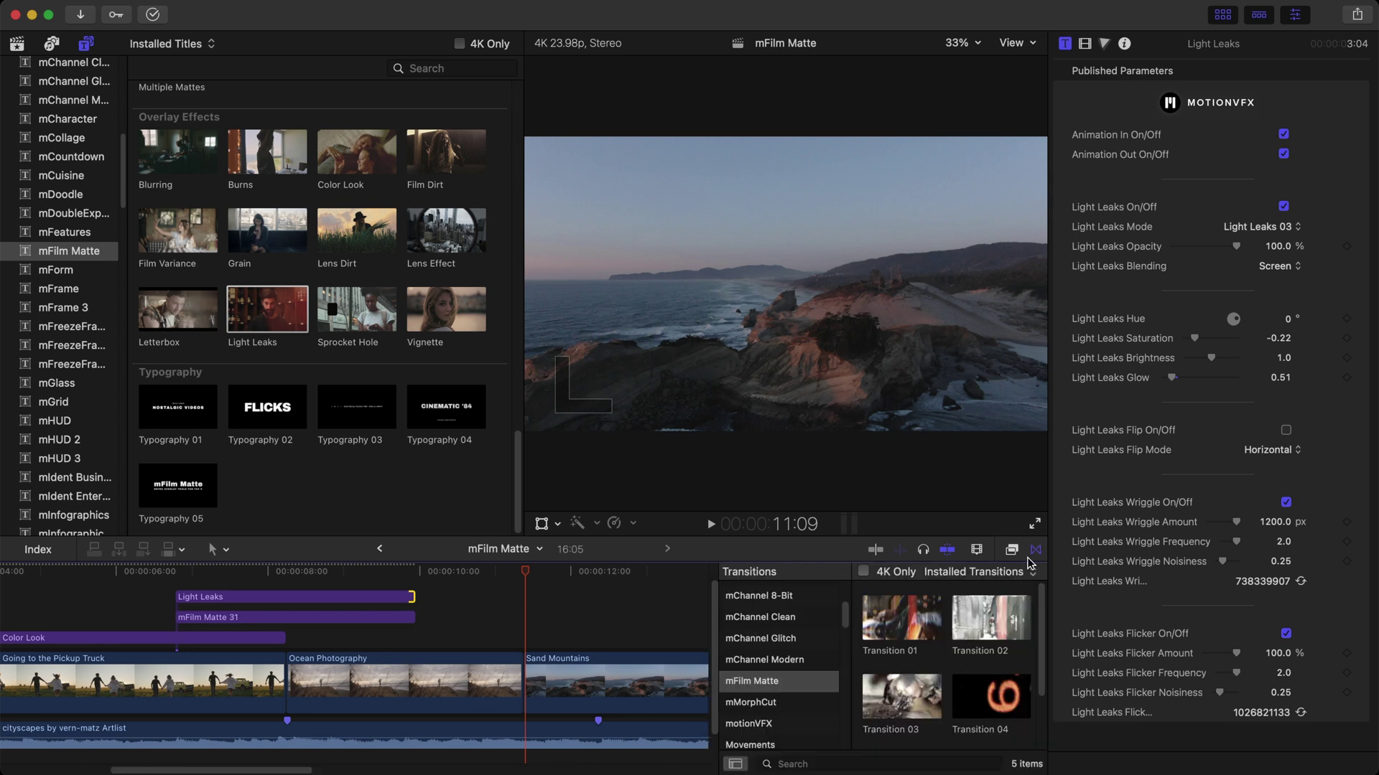
{"action": "scroll", "coordinate": [955, 706], "scroll_direction": "down", "scroll_amount": 2}
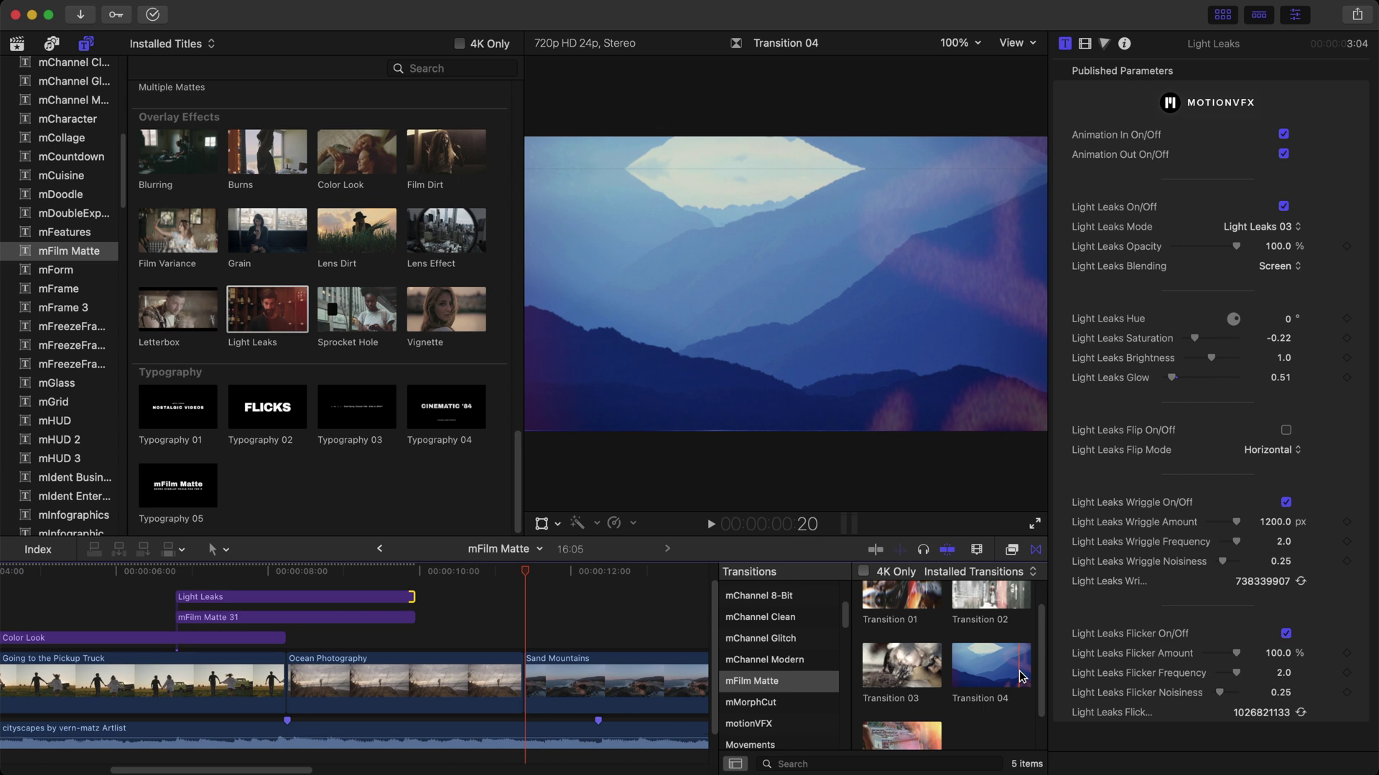
{"action": "left_click_drag", "start_coordinate": [1021, 677], "coordinate": [531, 690]}
{"action": "key", "text": "space"}
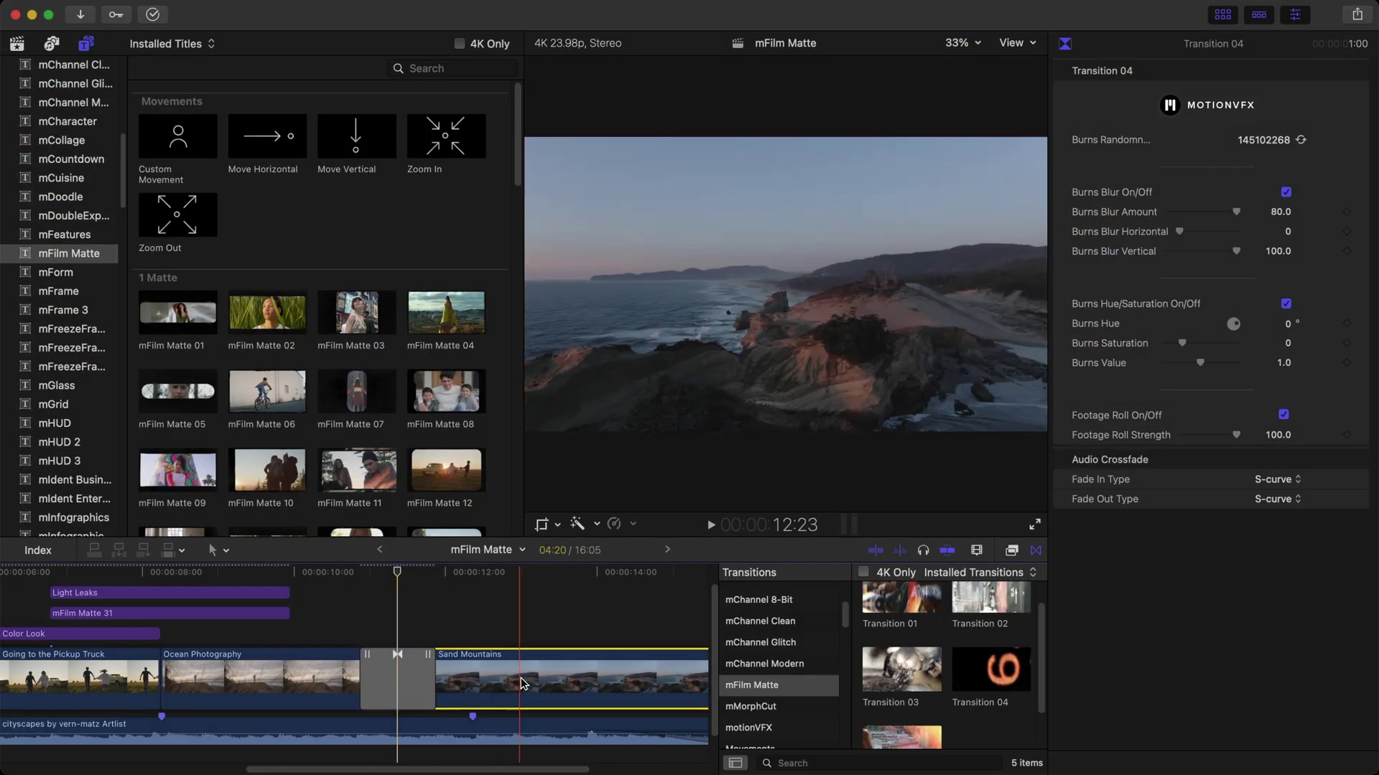
Copy Color Look over Sand Mountains, trim it to the clip's end, and enable Animation Out.
{"action": "left_click", "coordinate": [521, 679]}
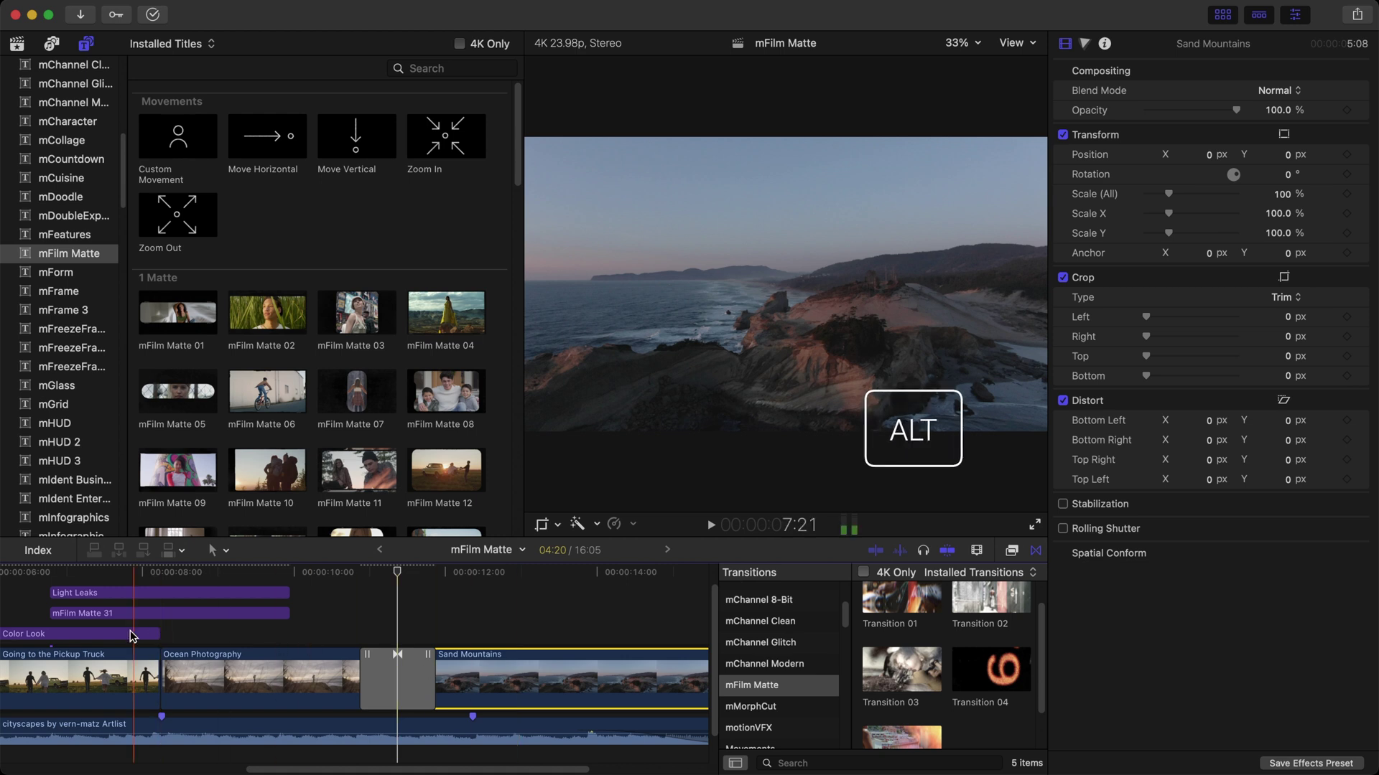
{"action": "left_click_drag", "start_coordinate": [111, 641], "coordinate": [643, 634]}
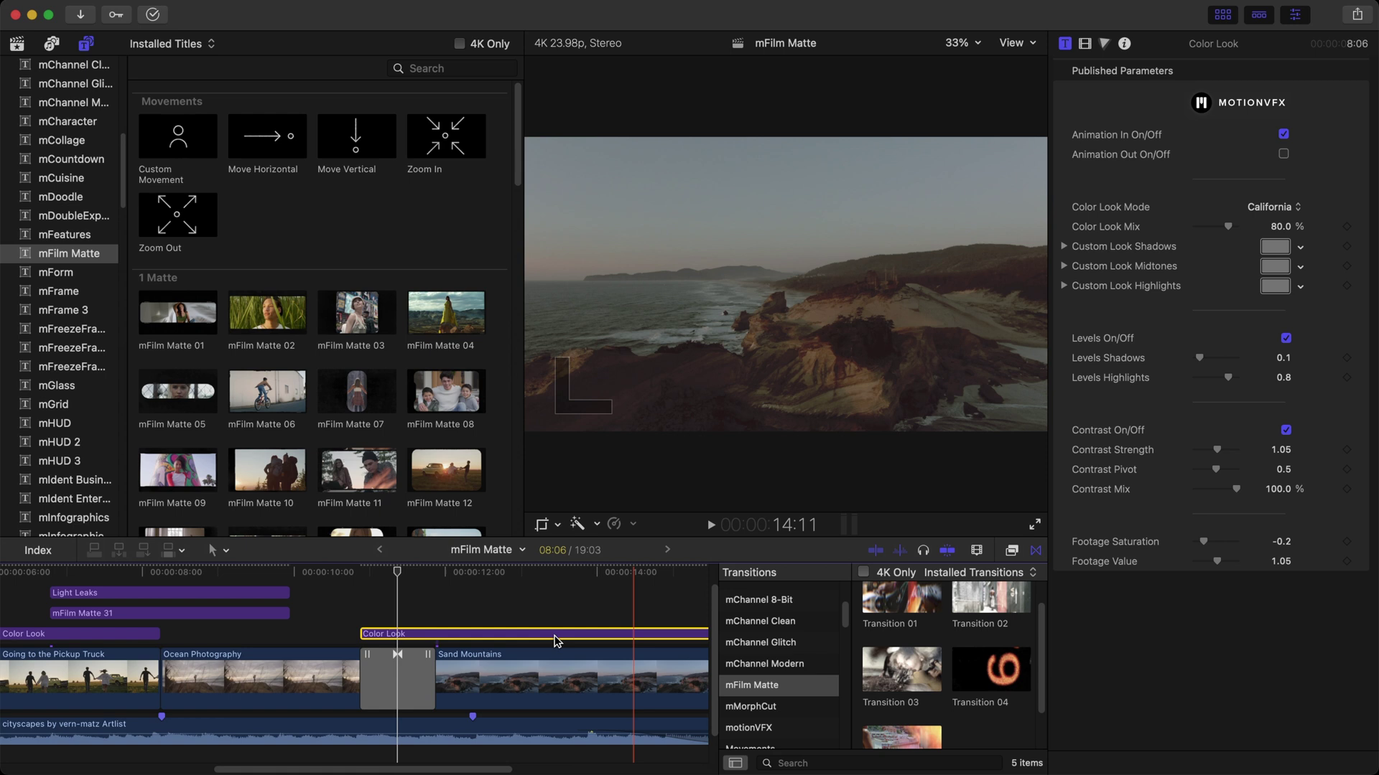
{"action": "left_click_drag", "start_coordinate": [551, 641], "coordinate": [586, 642]}
{"action": "key", "text": "super+minus"}
{"action": "key", "text": "super+minus"}
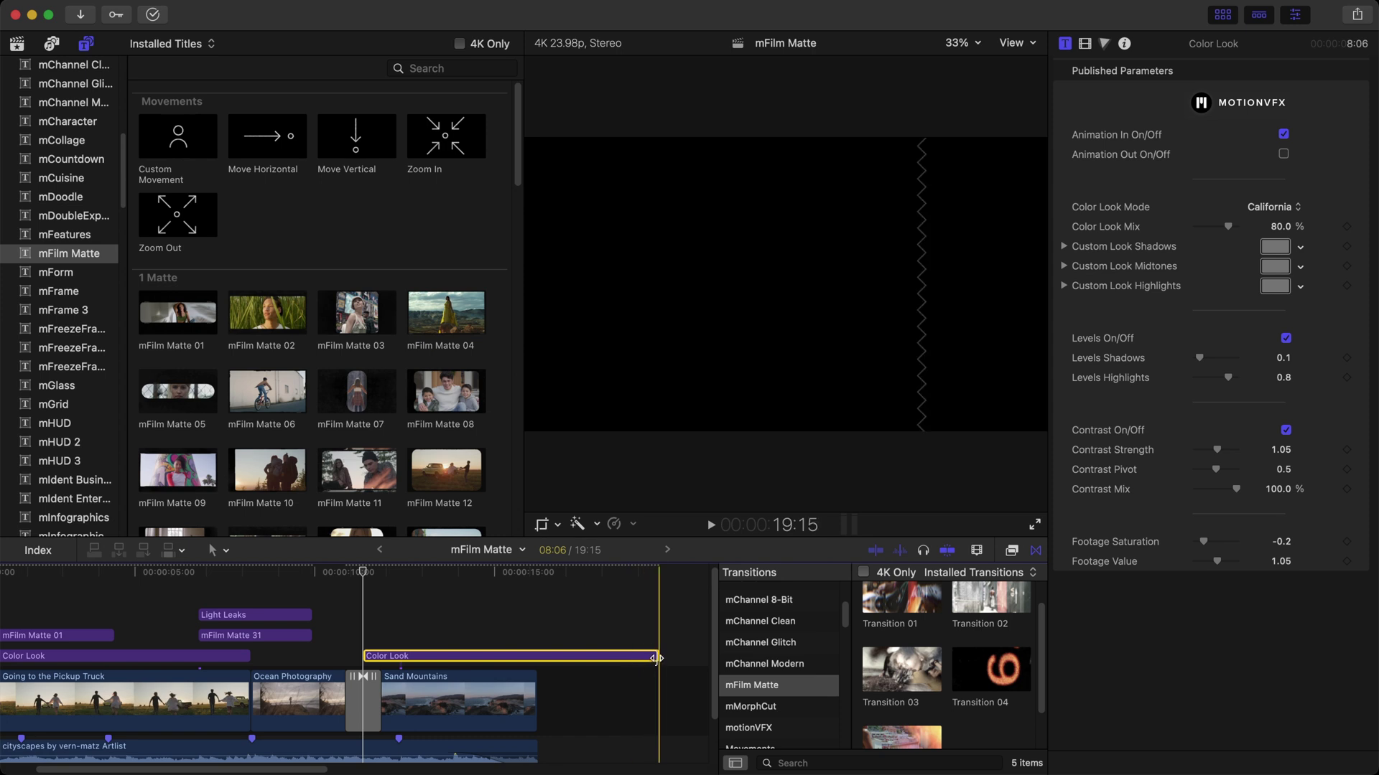
{"action": "left_click_drag", "start_coordinate": [656, 656], "coordinate": [538, 658]}
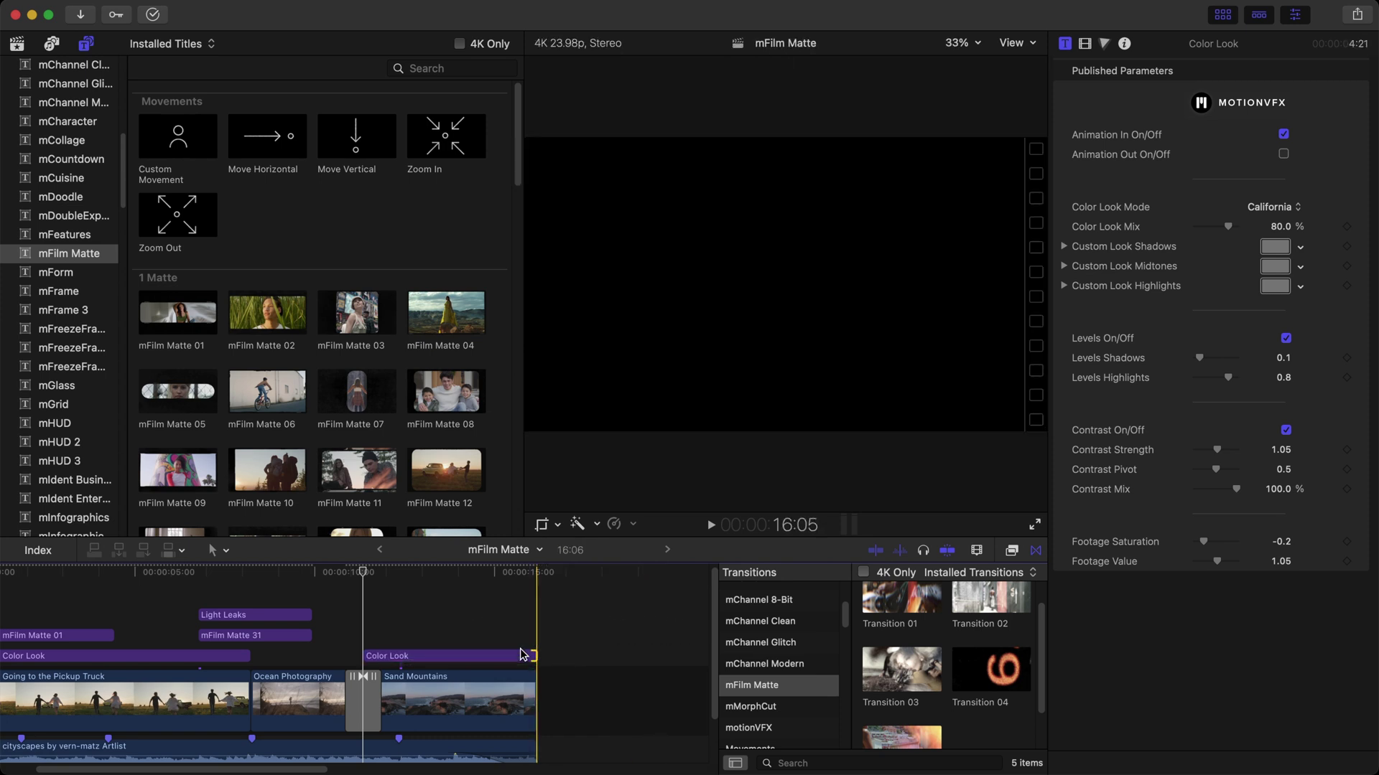
{"action": "left_click", "coordinate": [519, 661]}
{"action": "left_click", "coordinate": [519, 657]}
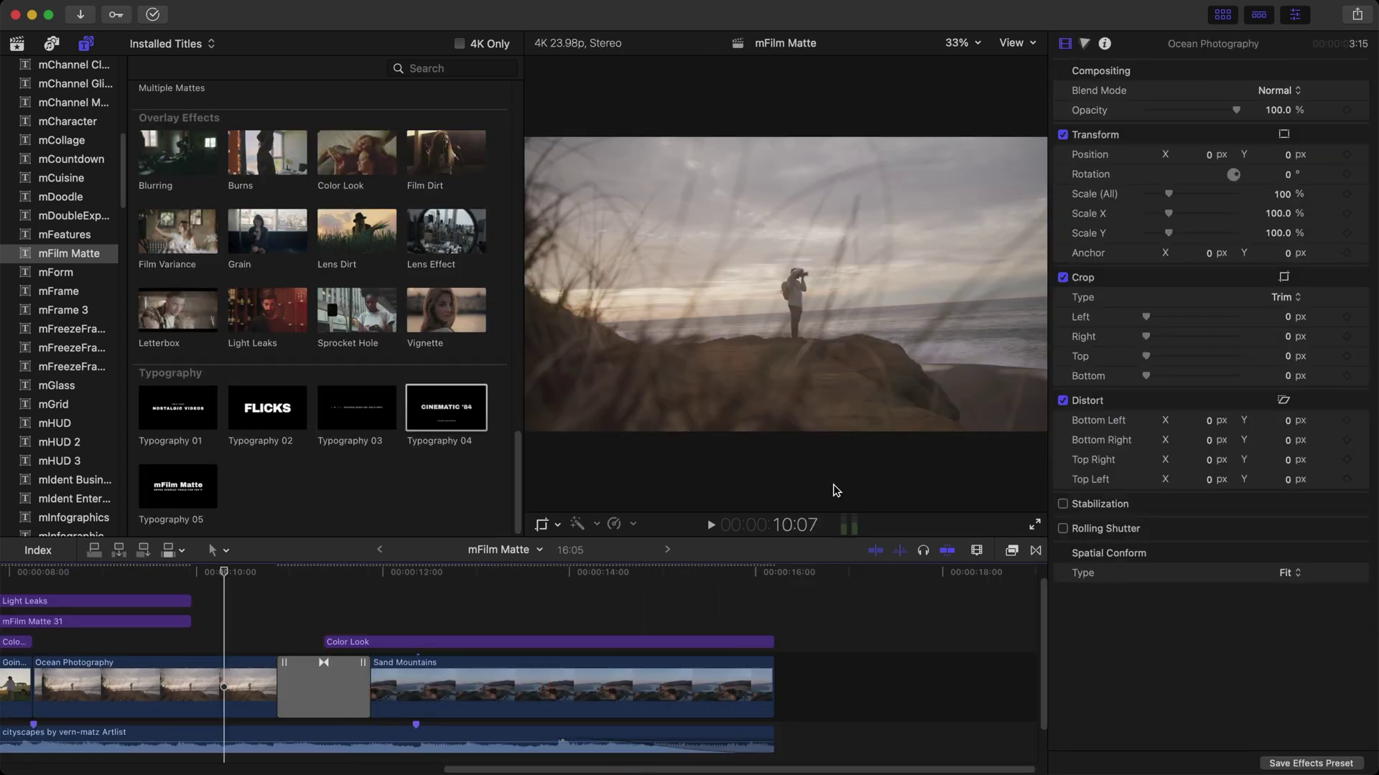
Add Typography 04 over Sand Mountains titled HOLIDAY '84 with subtitle MY MEMORIES ON VIDEO.
{"action": "left_click_drag", "start_coordinate": [459, 409], "coordinate": [773, 621]}
{"action": "left_click_drag", "start_coordinate": [291, 621], "coordinate": [390, 622]}
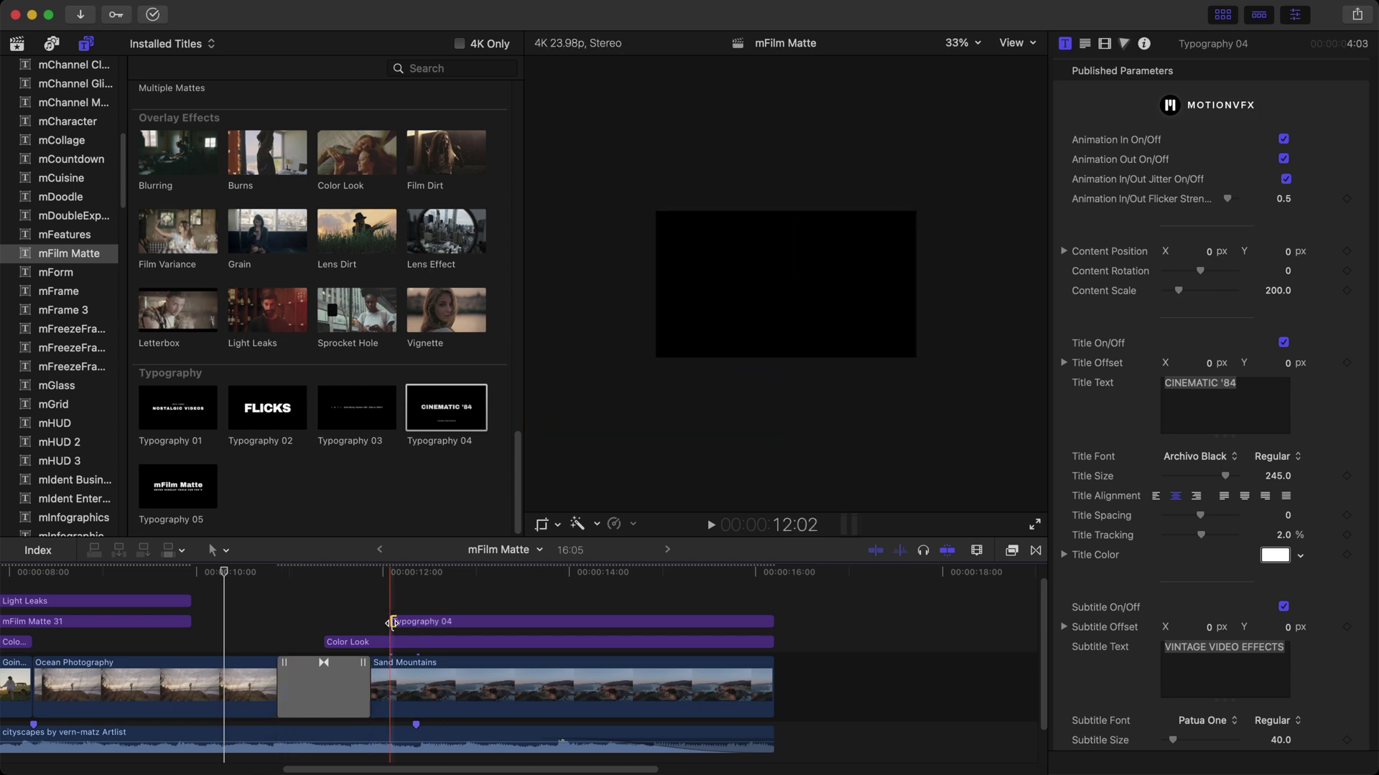
{"action": "left_click", "coordinate": [481, 622]}
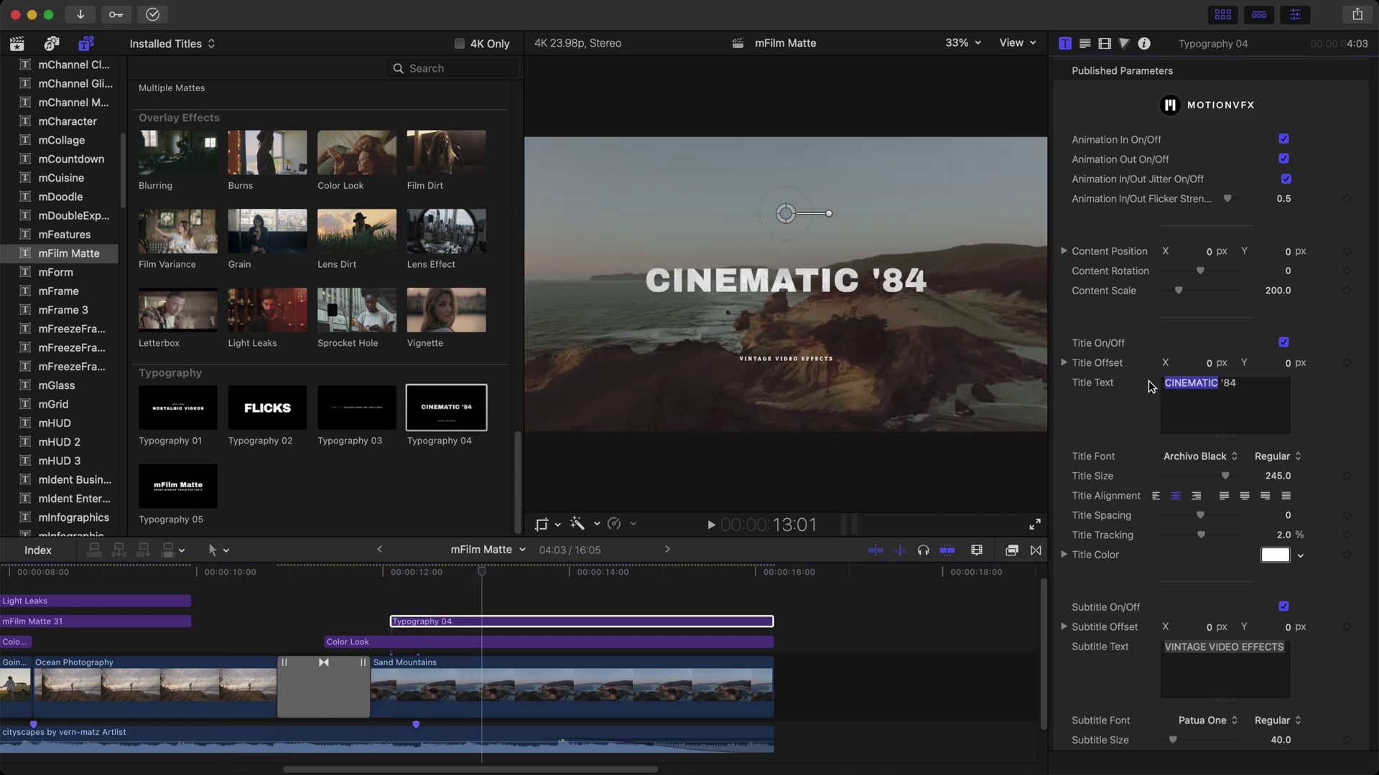
{"action": "type", "text": "HOLIDAY"}
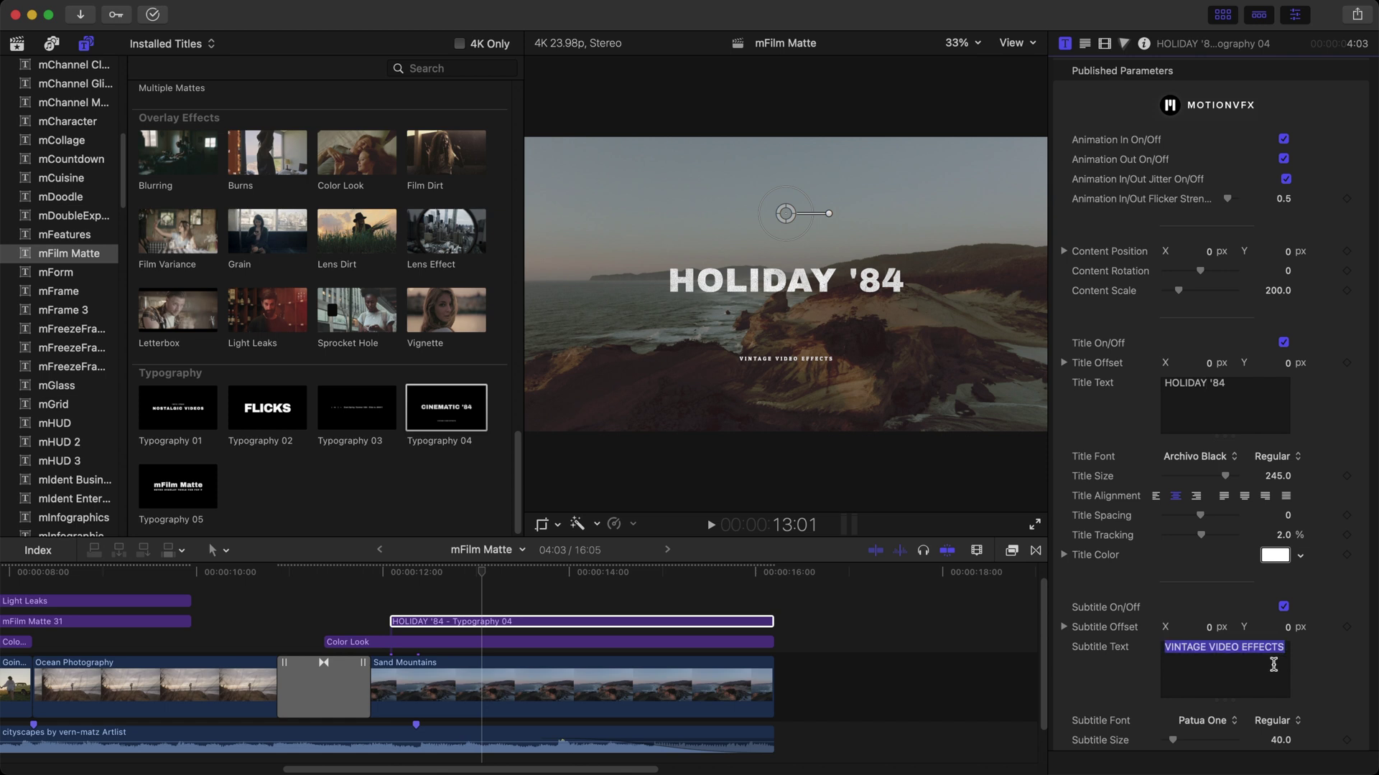
{"action": "type", "text": "MY MEMORIES ON VIDEO"}
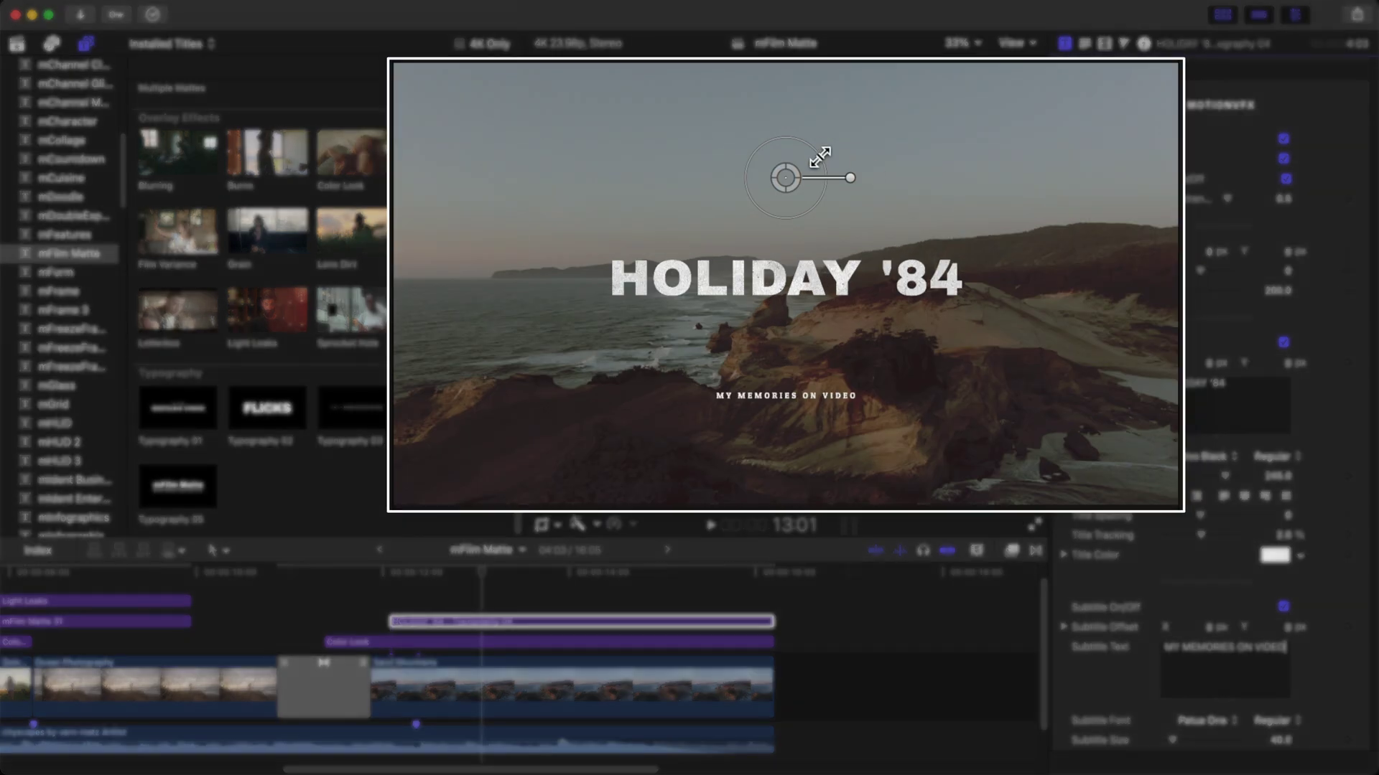
Scale the title up to 252.8, undoing an accidental rotation.
{"action": "left_click_drag", "start_coordinate": [845, 176], "coordinate": [840, 136]}
{"action": "key", "text": "super+z"}
{"action": "key", "text": "super+z"}
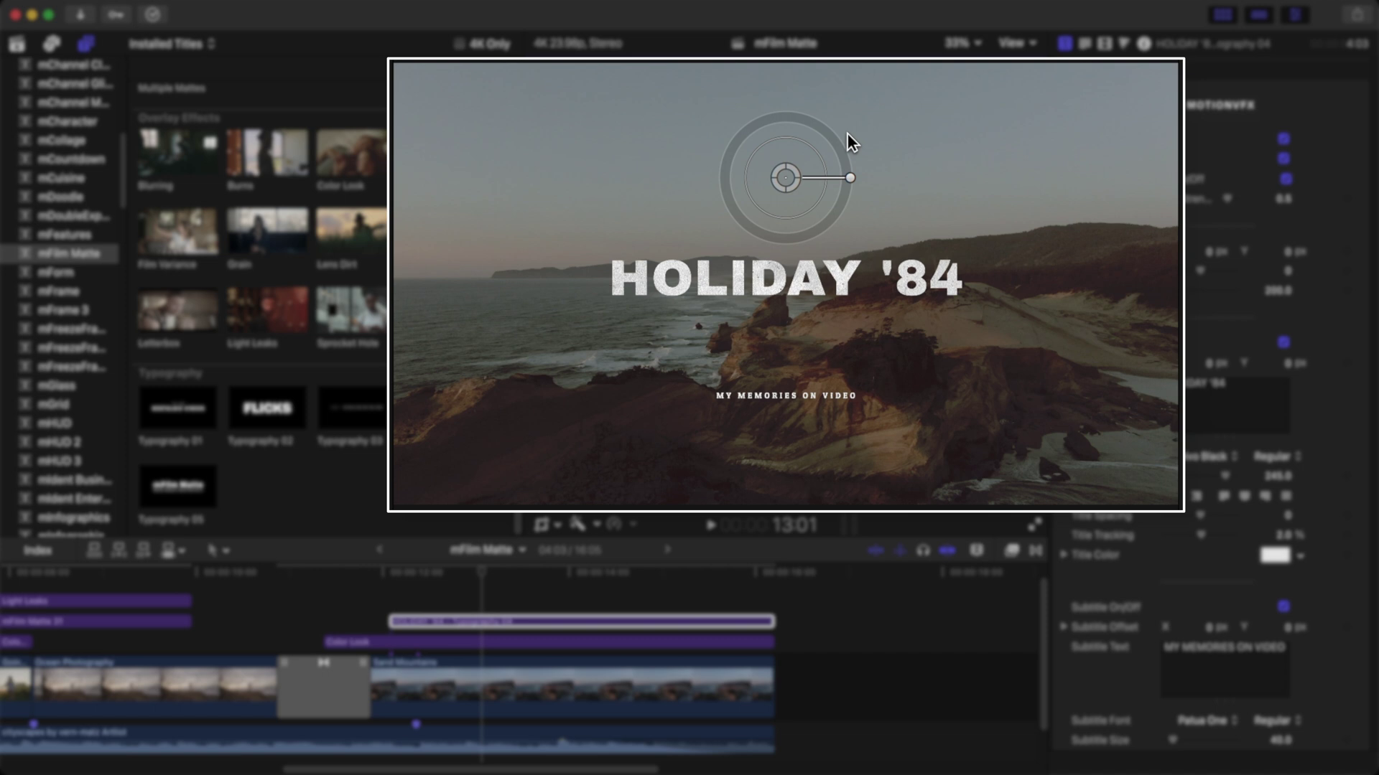
{"action": "key", "text": "super+shift+z"}
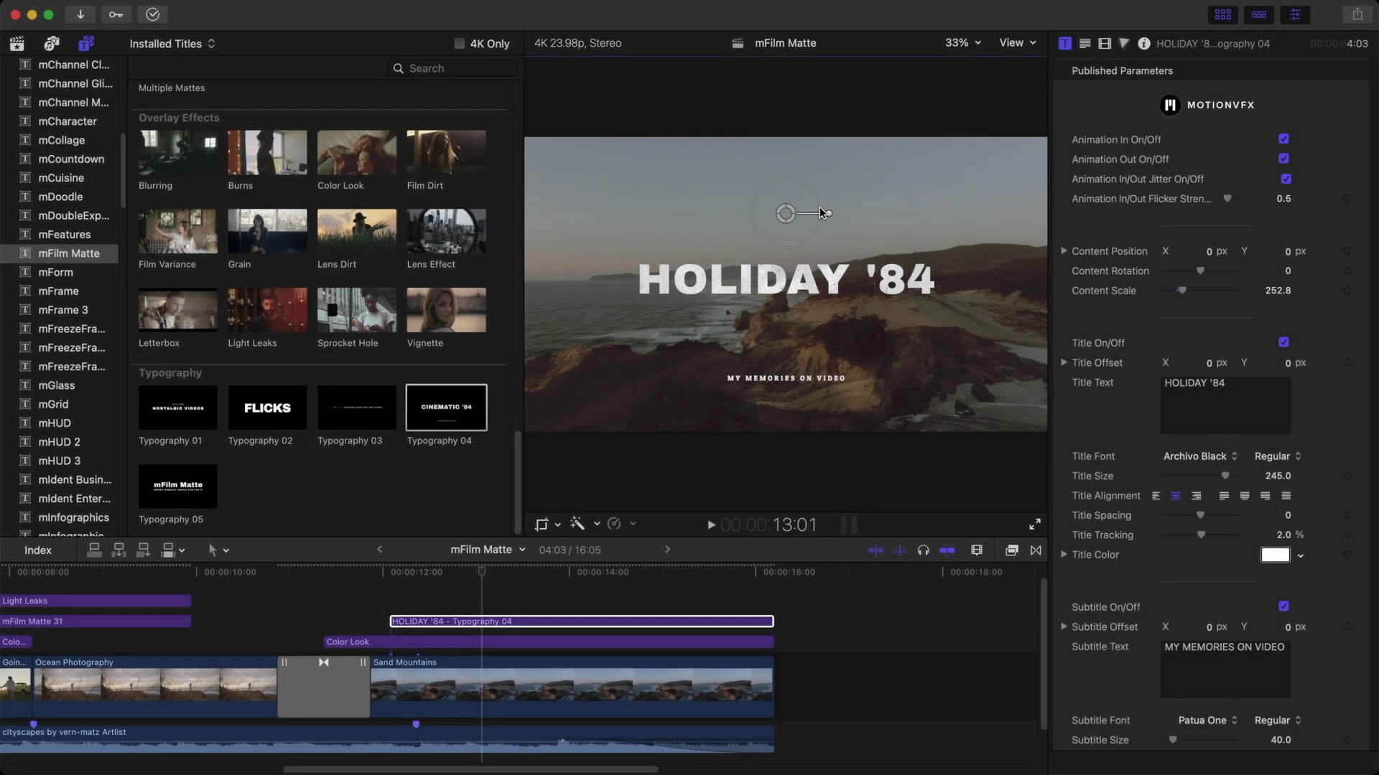
{"action": "key", "text": "shift+z"}
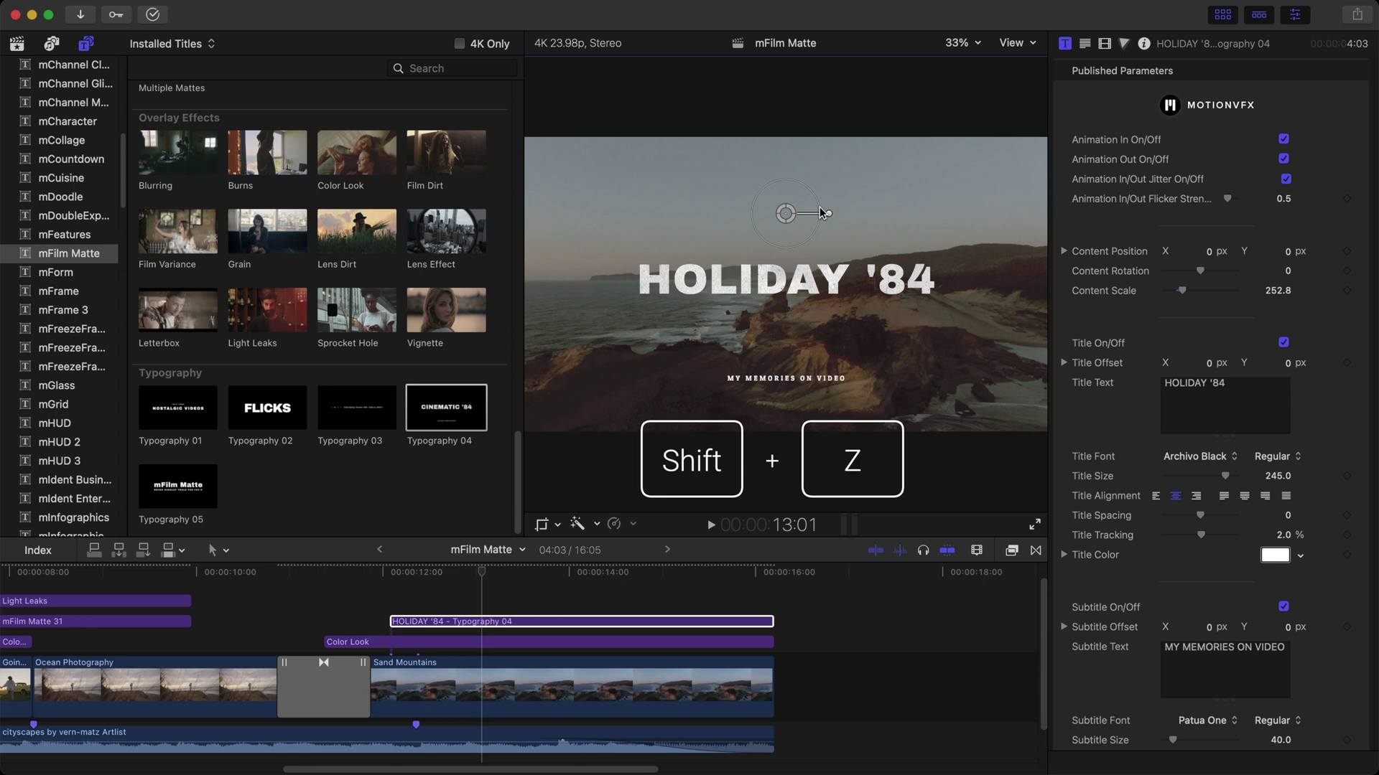
Add a trimmed Typography 03 at the frame top, removing 'Event Spring / ' from its text.
{"action": "left_click", "coordinate": [493, 594]}
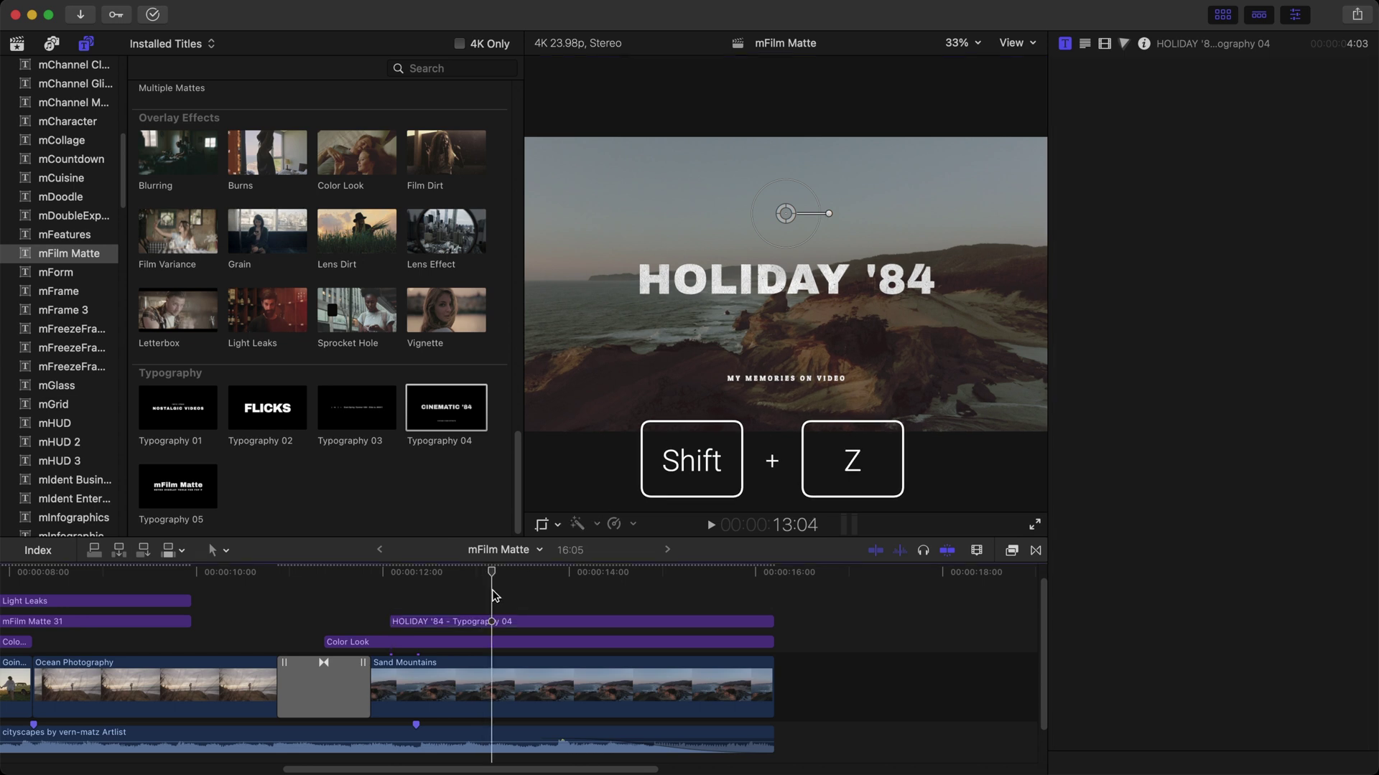
{"action": "key", "text": "shift+z"}
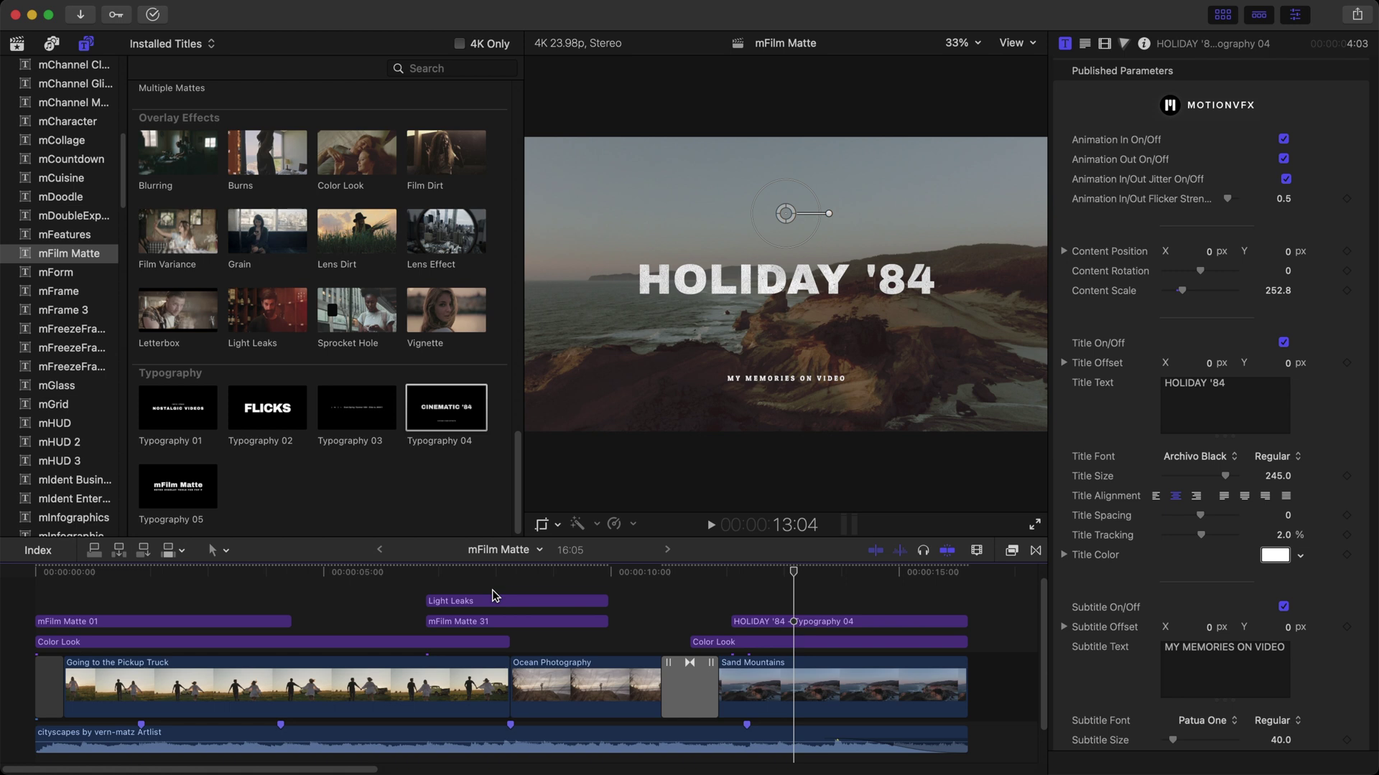
{"action": "left_click_drag", "start_coordinate": [357, 408], "coordinate": [367, 604]}
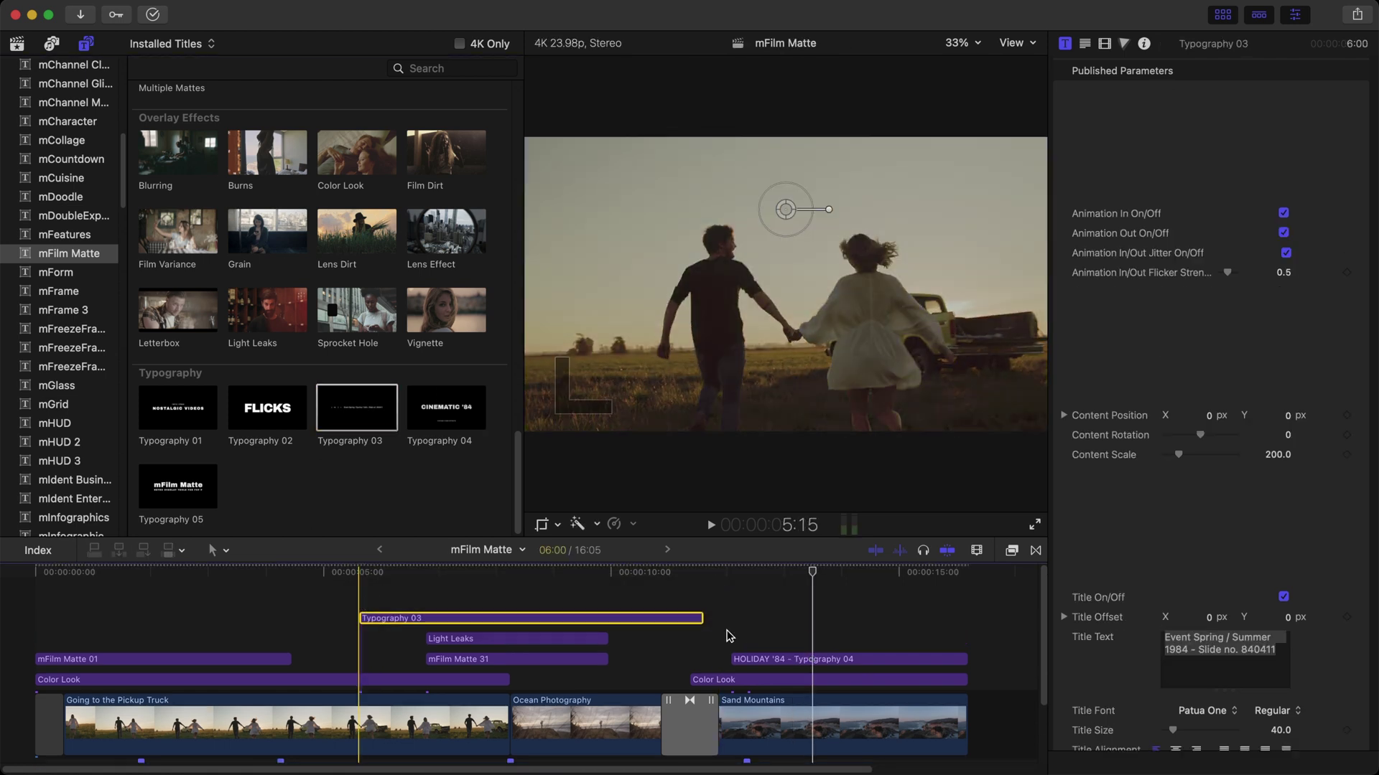
{"action": "left_click_drag", "start_coordinate": [700, 618], "coordinate": [382, 629]}
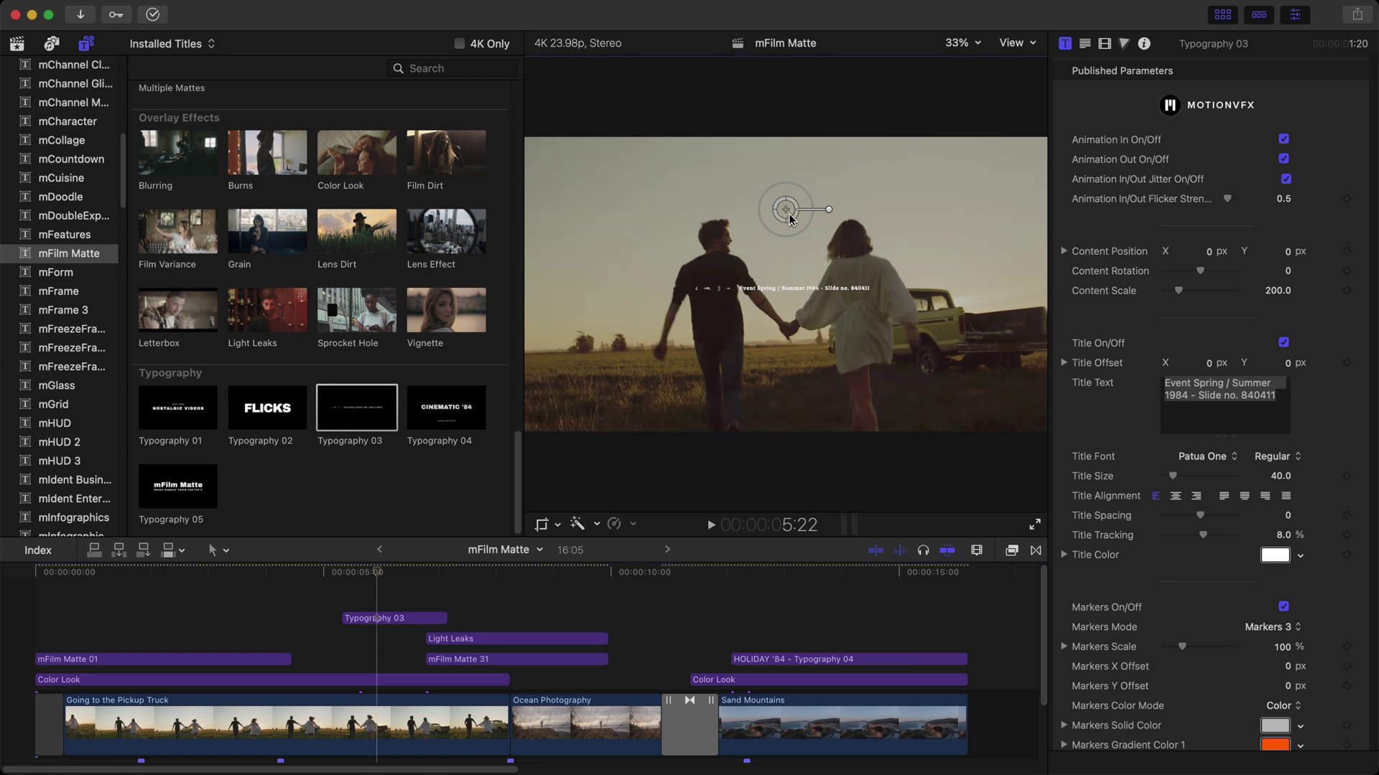
{"action": "left_click_drag", "start_coordinate": [786, 209], "coordinate": [787, 94]}
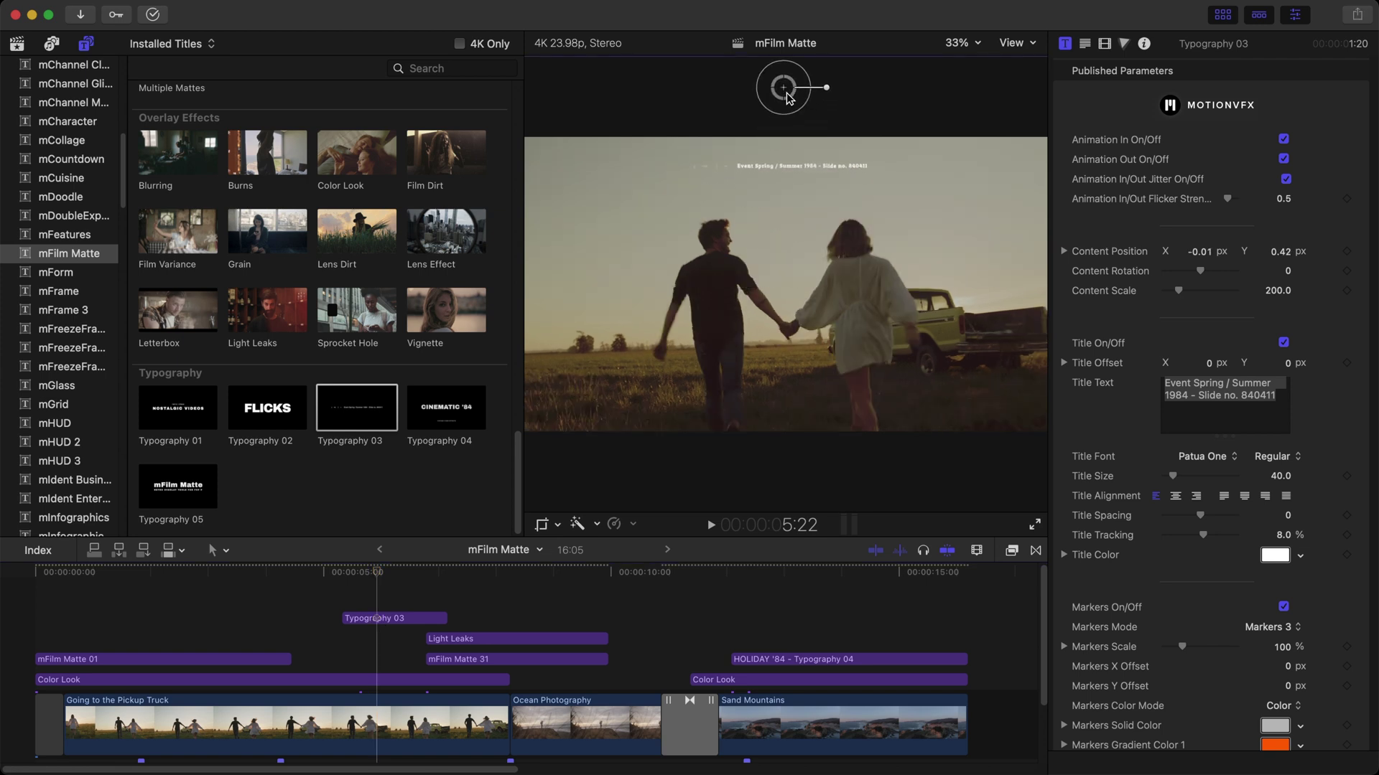
{"action": "left_click", "coordinate": [1228, 387]}
{"action": "key", "text": "BackSpace"}
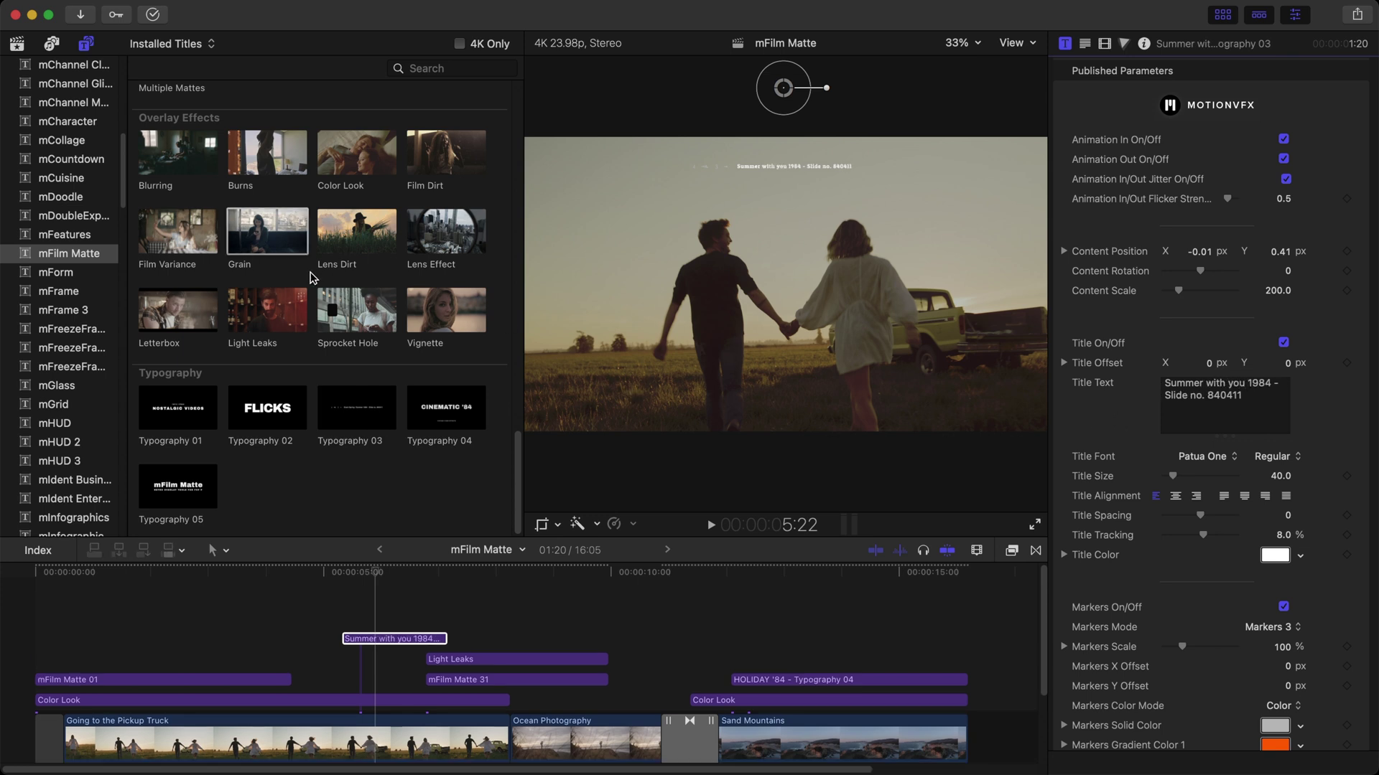
Stack Grain, Letterbox and Film Variance at the project start and extend them to the end.
{"action": "left_click_drag", "start_coordinate": [275, 237], "coordinate": [43, 618]}
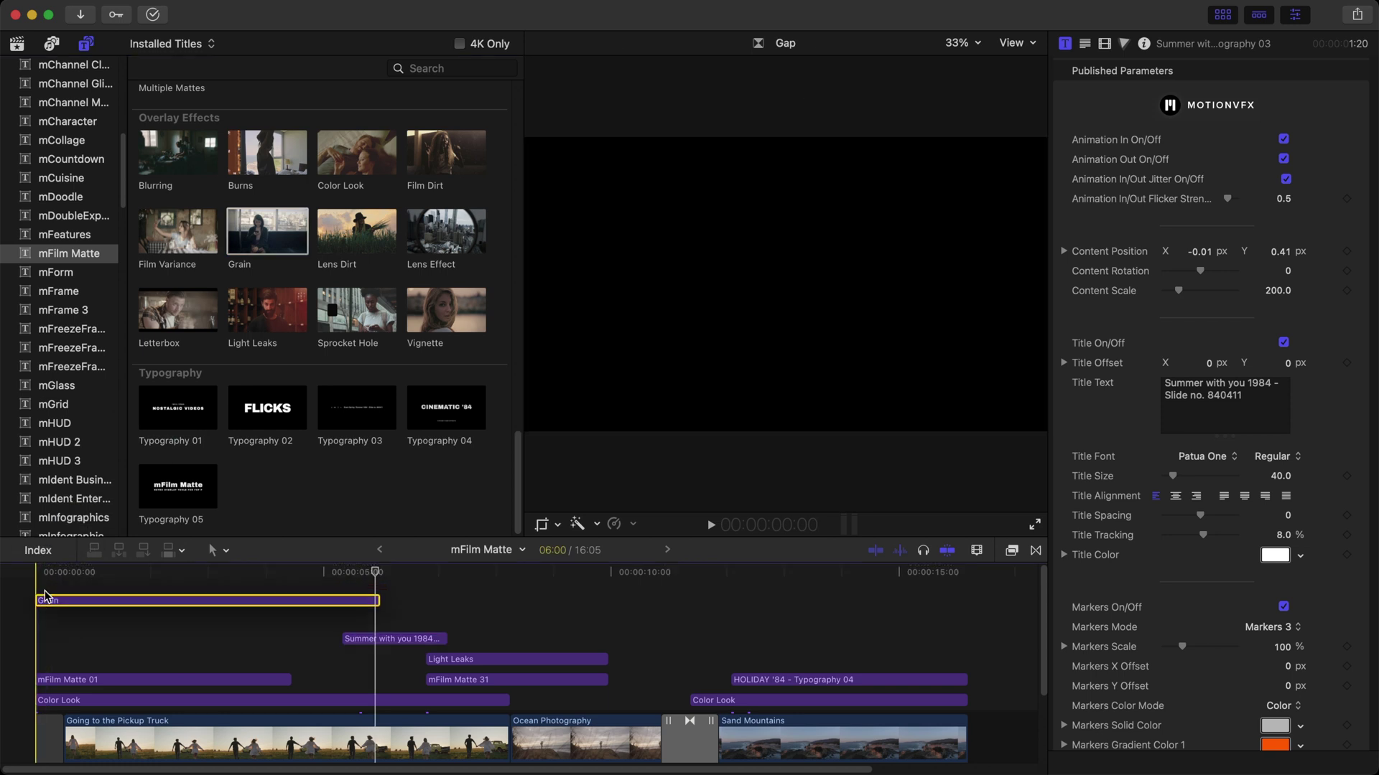
{"action": "left_click_drag", "start_coordinate": [194, 312], "coordinate": [43, 597]}
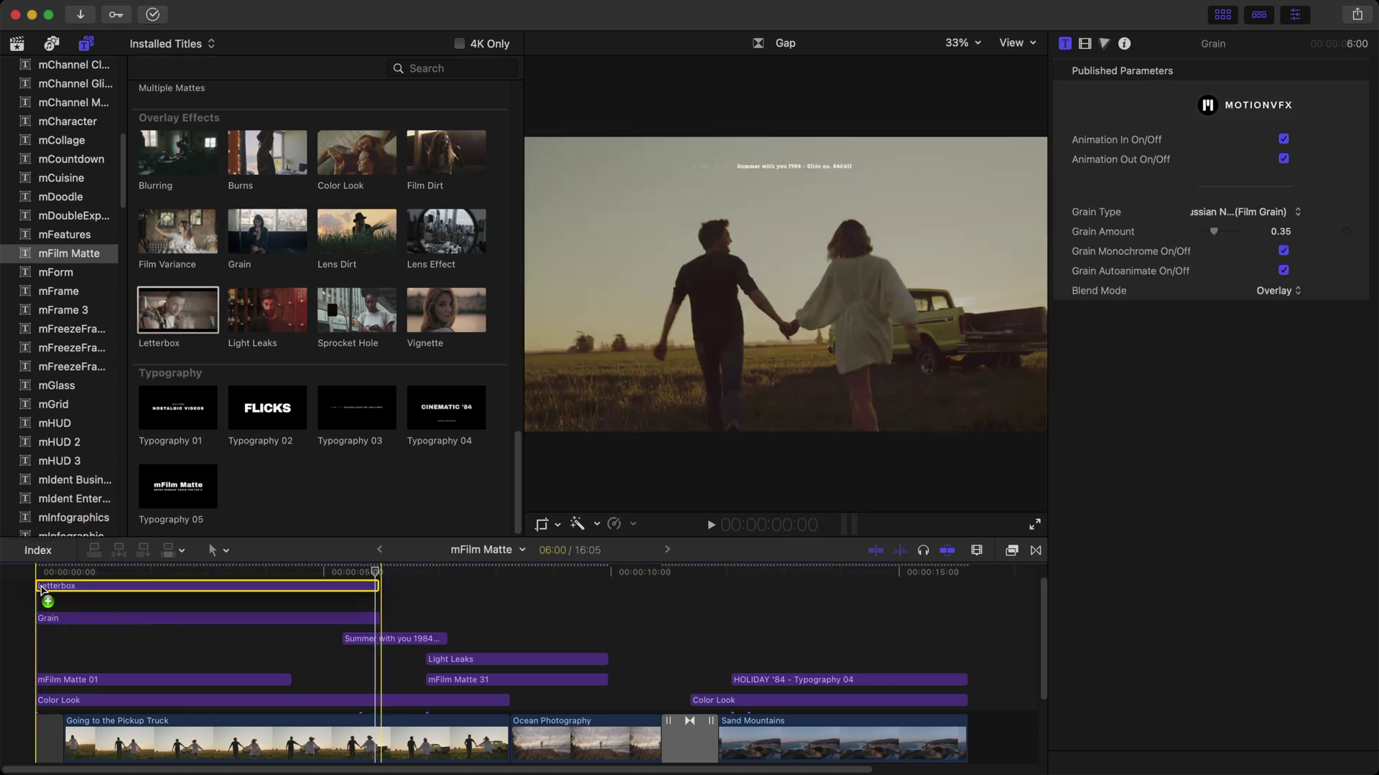
{"action": "left_click_drag", "start_coordinate": [195, 238], "coordinate": [39, 594]}
{"action": "left_click_drag", "start_coordinate": [379, 658], "coordinate": [965, 622]}
{"action": "left_click_drag", "start_coordinate": [378, 618], "coordinate": [968, 618]}
Turn off Grain's in and out animations, then select the Letterbox and Film Variance layers.
{"action": "left_click", "coordinate": [319, 659]}
{"action": "left_click", "coordinate": [1284, 159]}
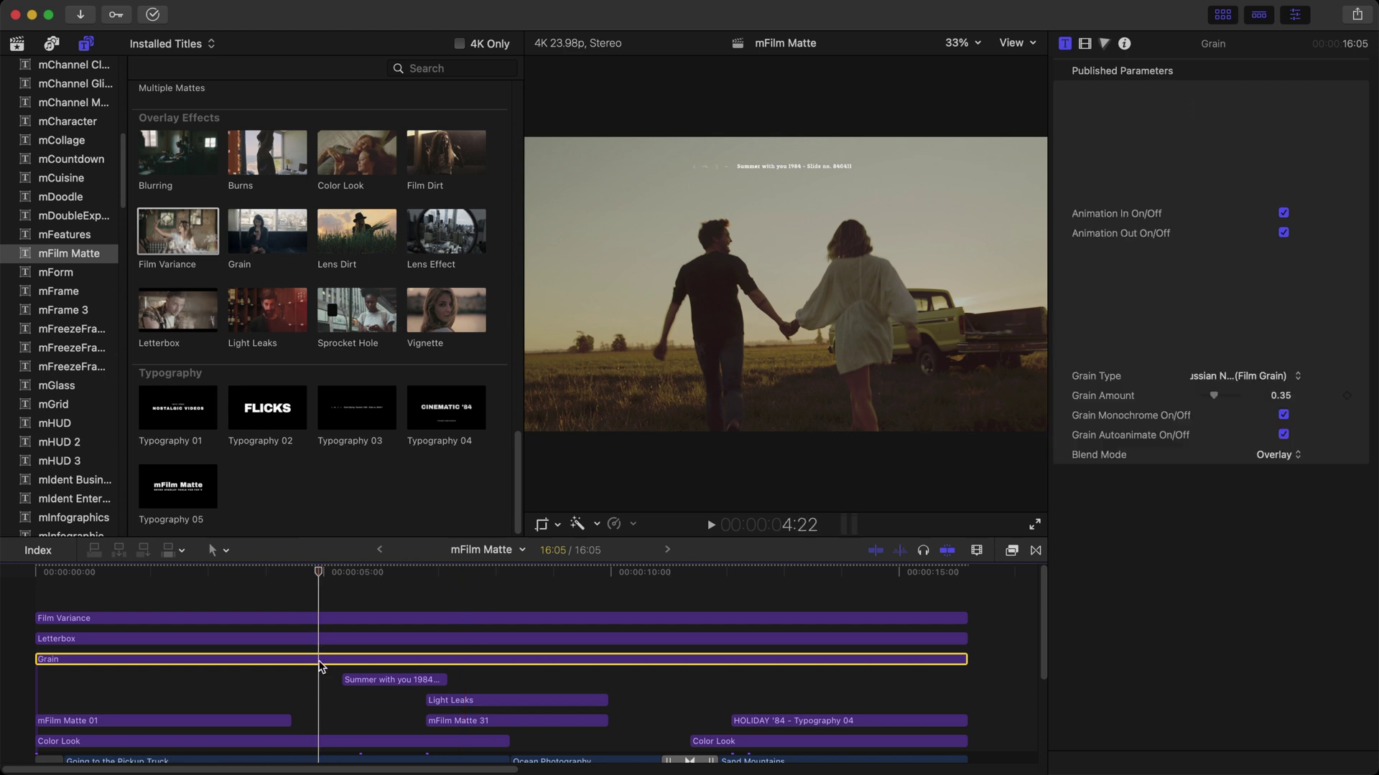
{"action": "left_click", "coordinate": [363, 637]}
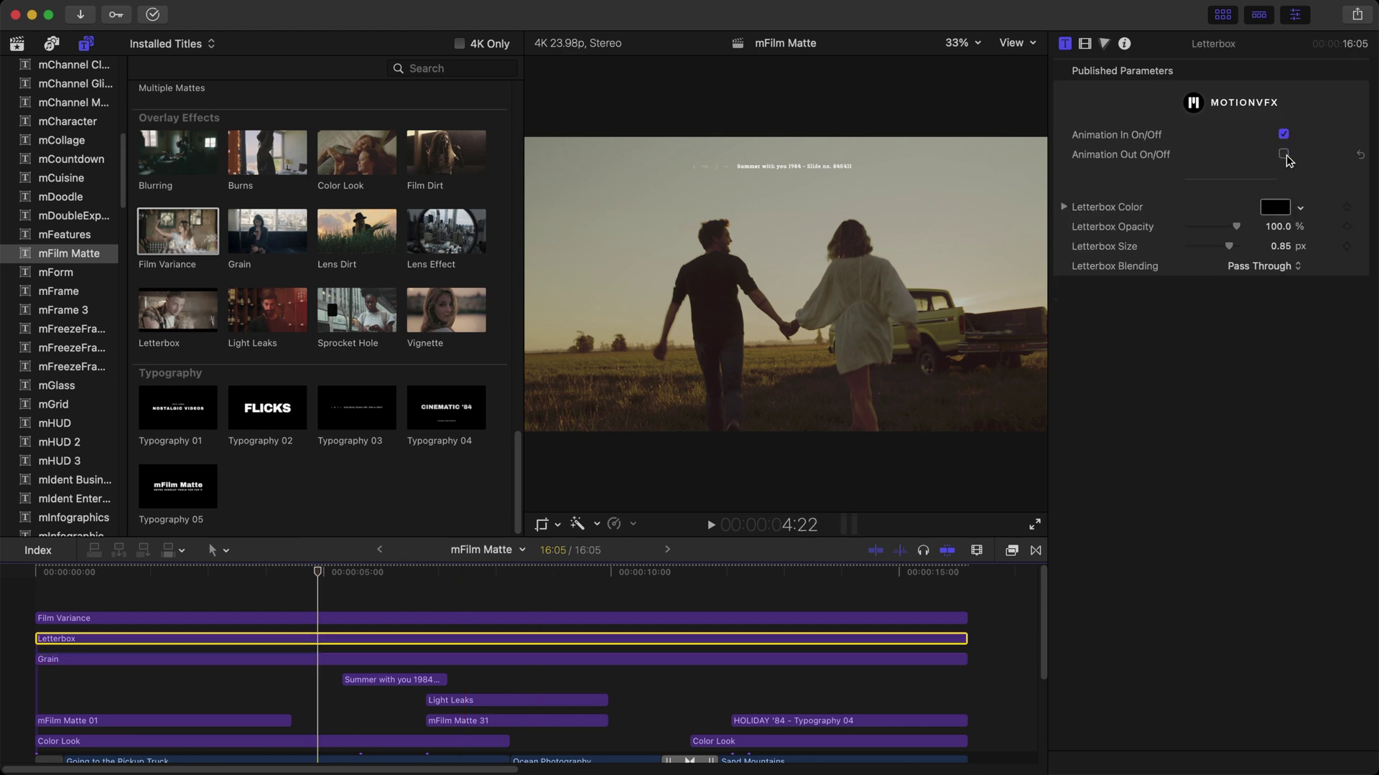
{"action": "left_click", "coordinate": [387, 618]}
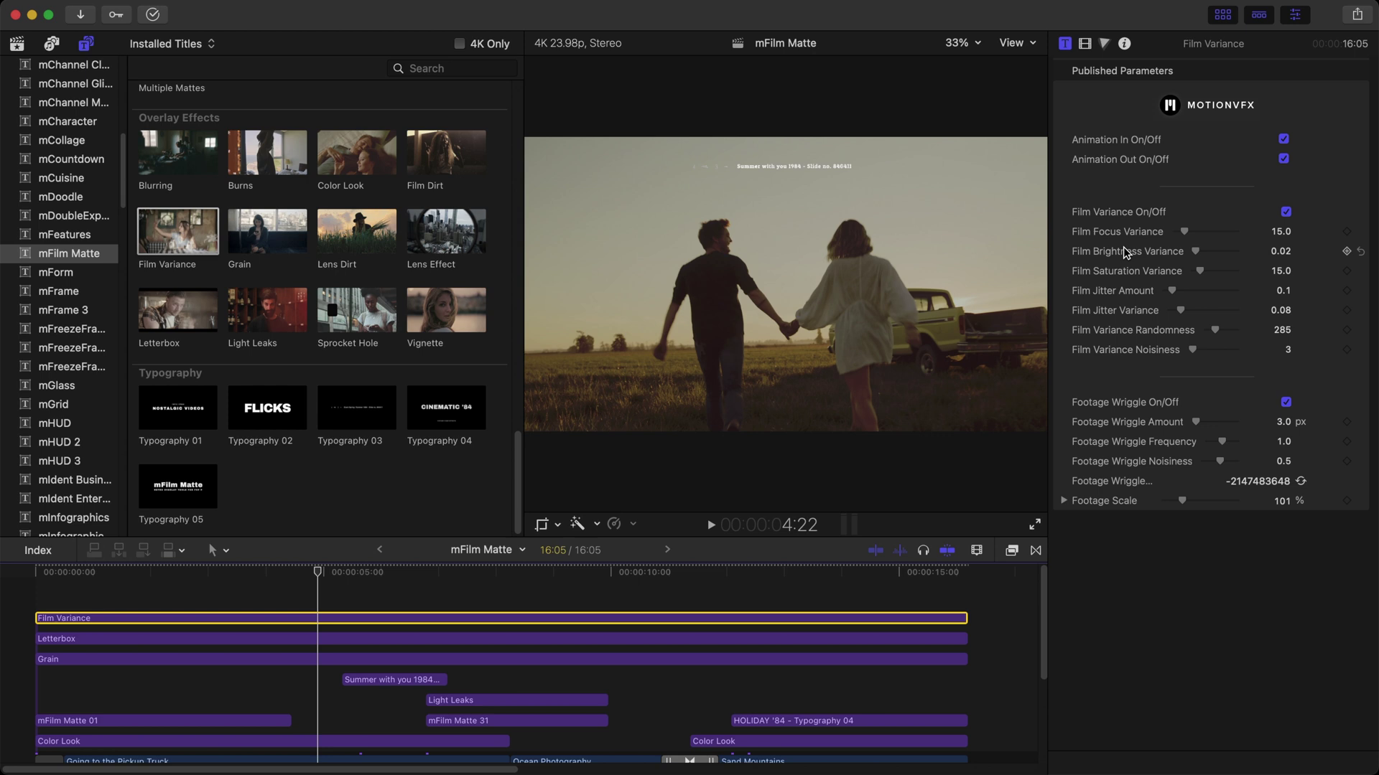